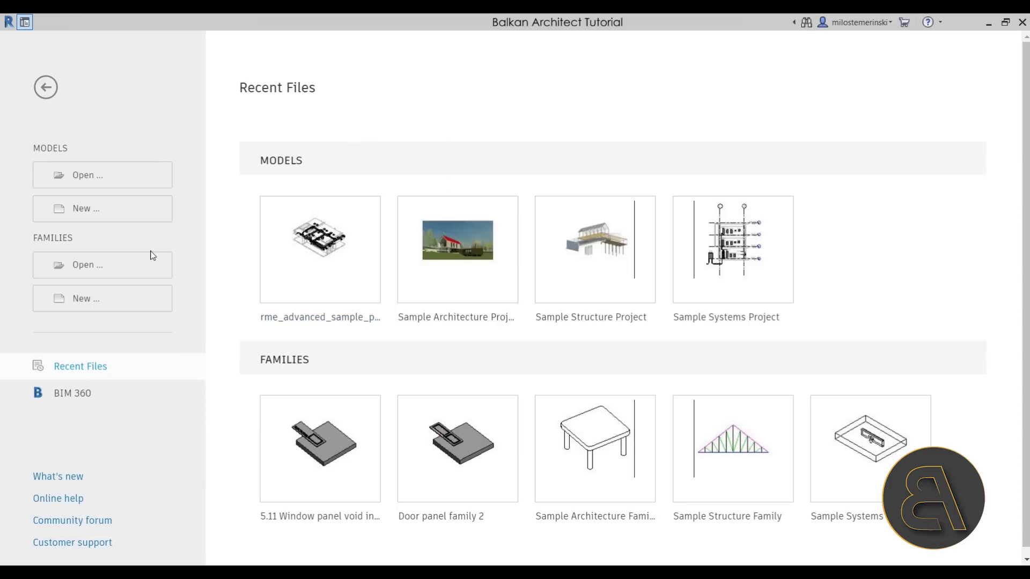
- Create a new project from the Custom Balkan Architect Template - Metric and open its default 3D view
left_click(86, 214)
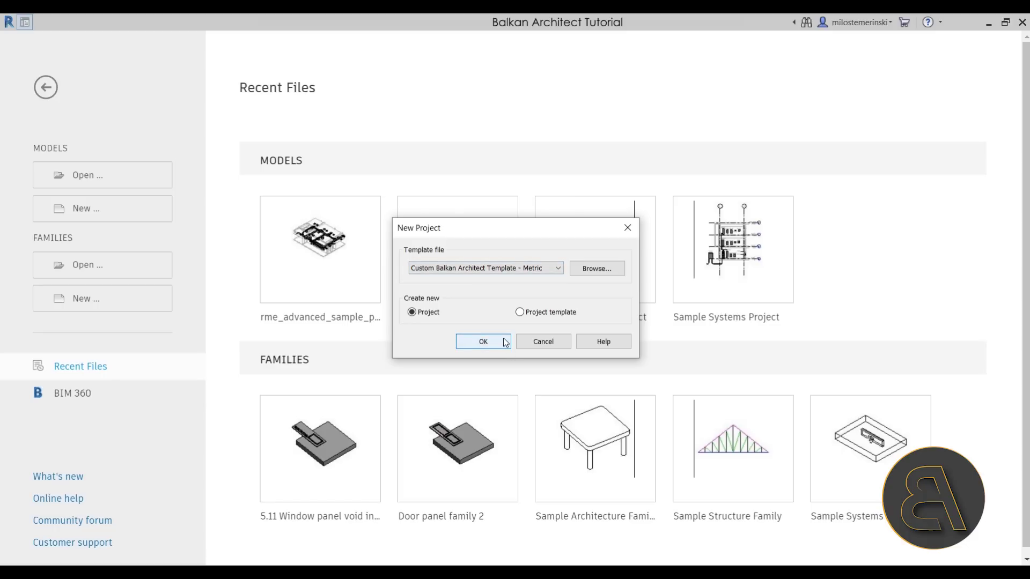
left_click(482, 342)
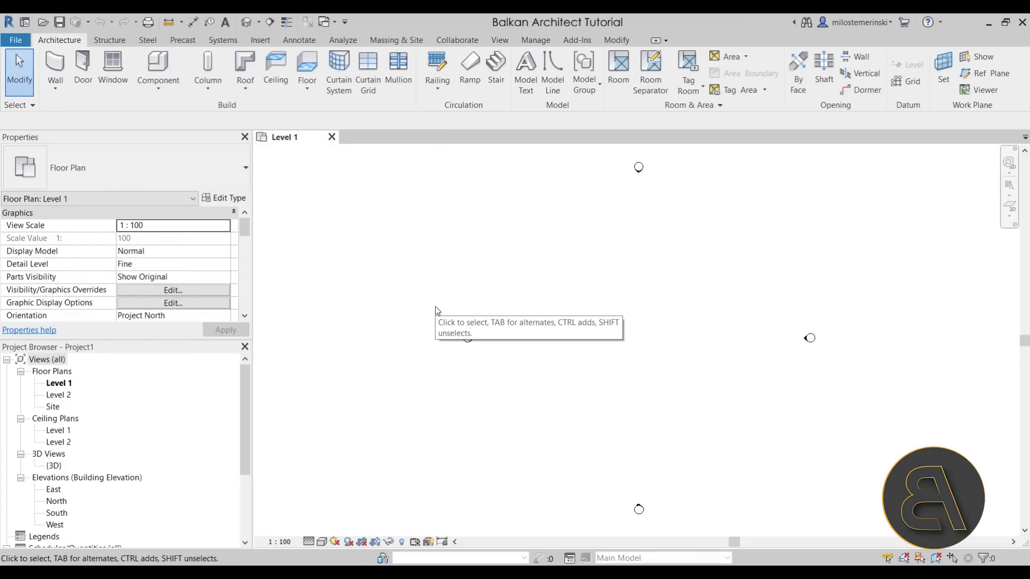
middle_click_drag(638, 347, 557, 350)
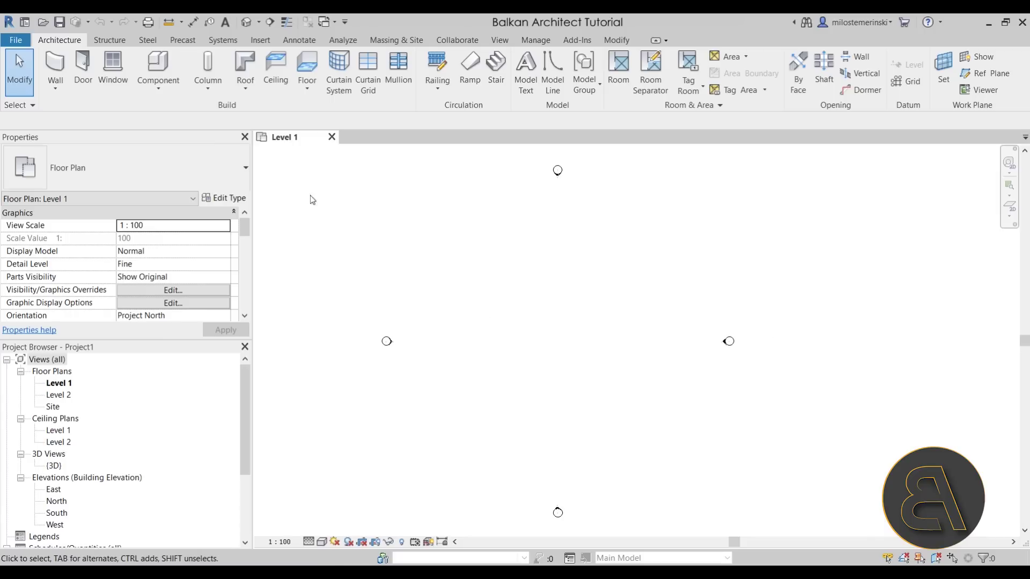
left_click(246, 22)
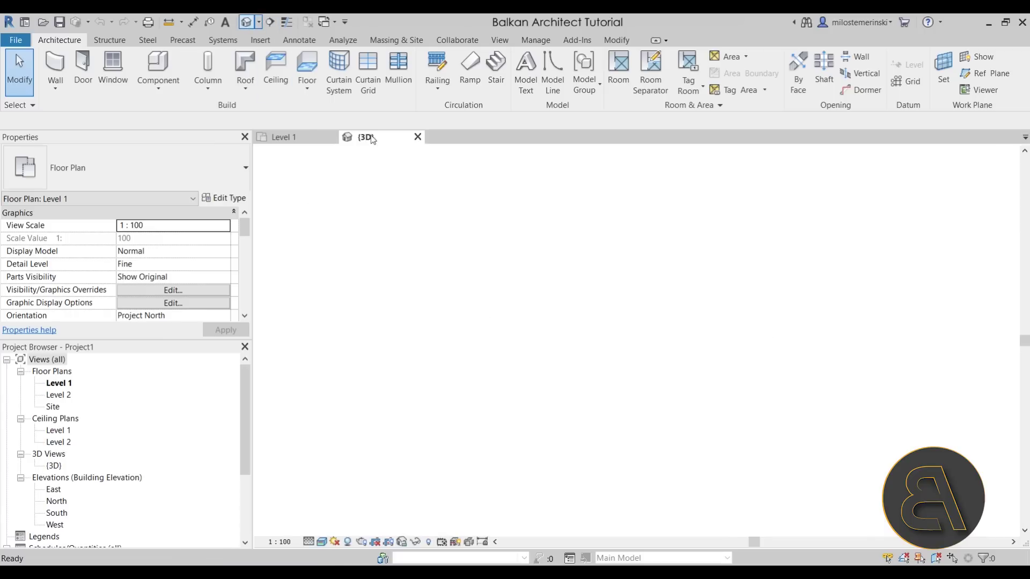
- Start a new in-place mass and accept its default name
left_click(386, 39)
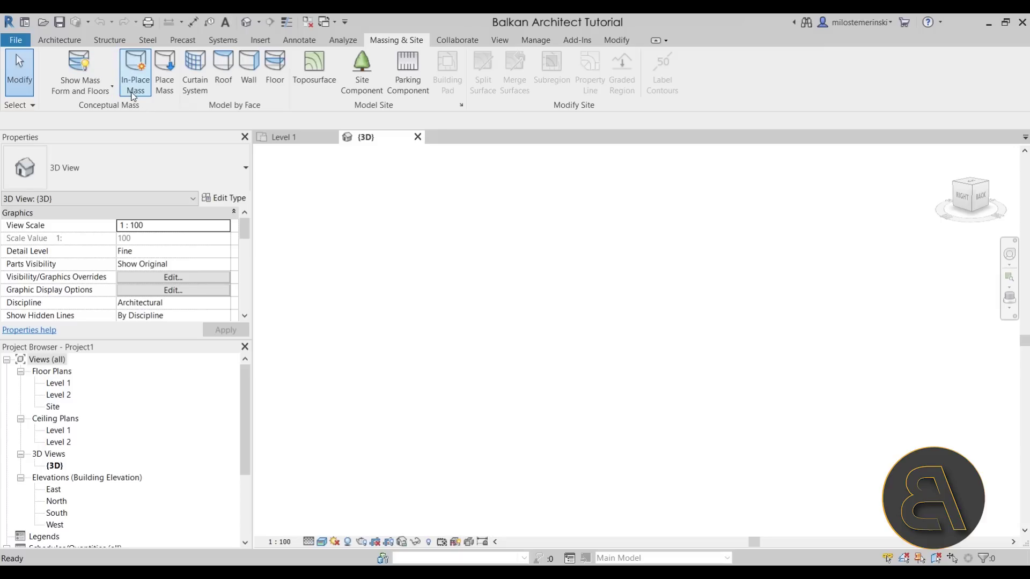
left_click(135, 67)
left_click(512, 316)
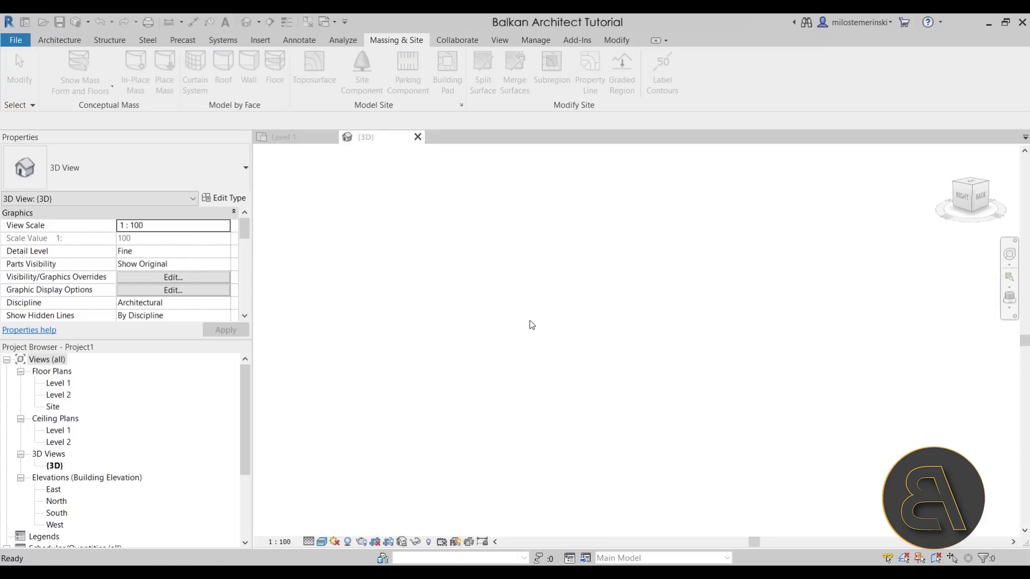
- Draw a rectangle of model lines on Level 1 for the mass base, about 4.3 by 2.5 m
left_click(176, 59)
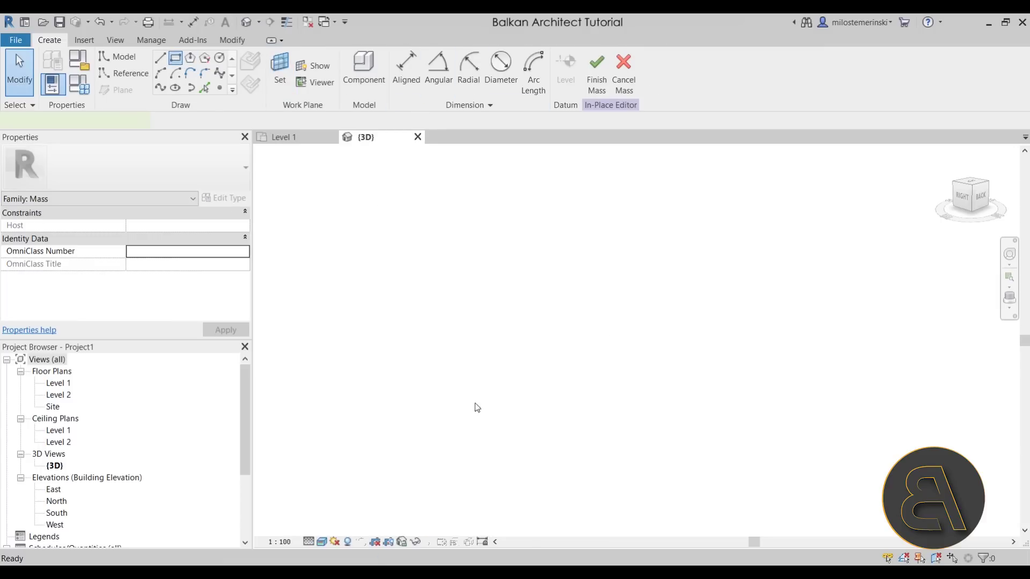
left_click(436, 393)
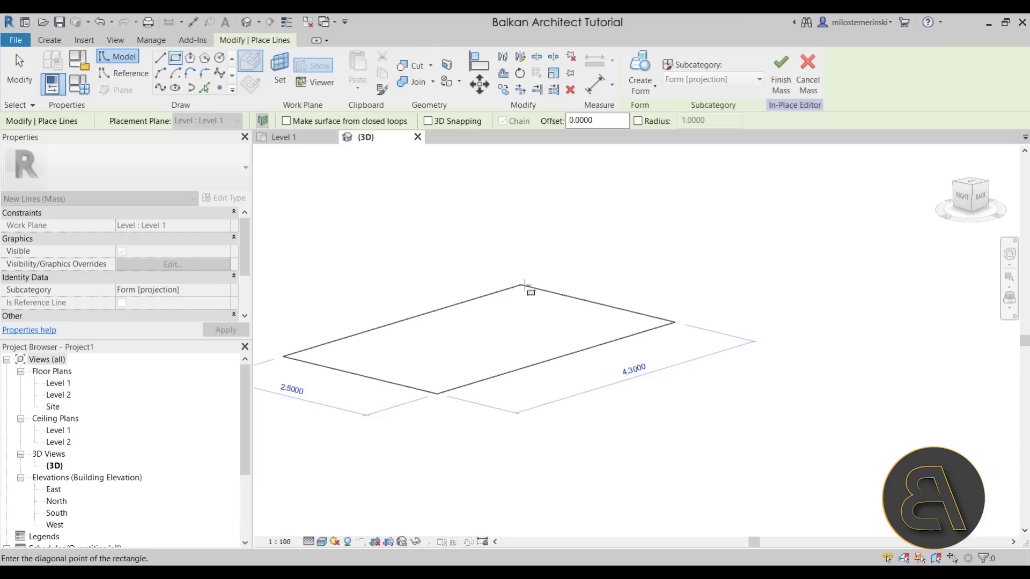
left_click(529, 287)
scroll(653, 436, "down", 4)
key("Escape")
key("Escape")
scroll(635, 382, "down", 1)
- Stretch the base rectangle by moving two of its sides outward to about 9 by 10.2 m
left_click(630, 393)
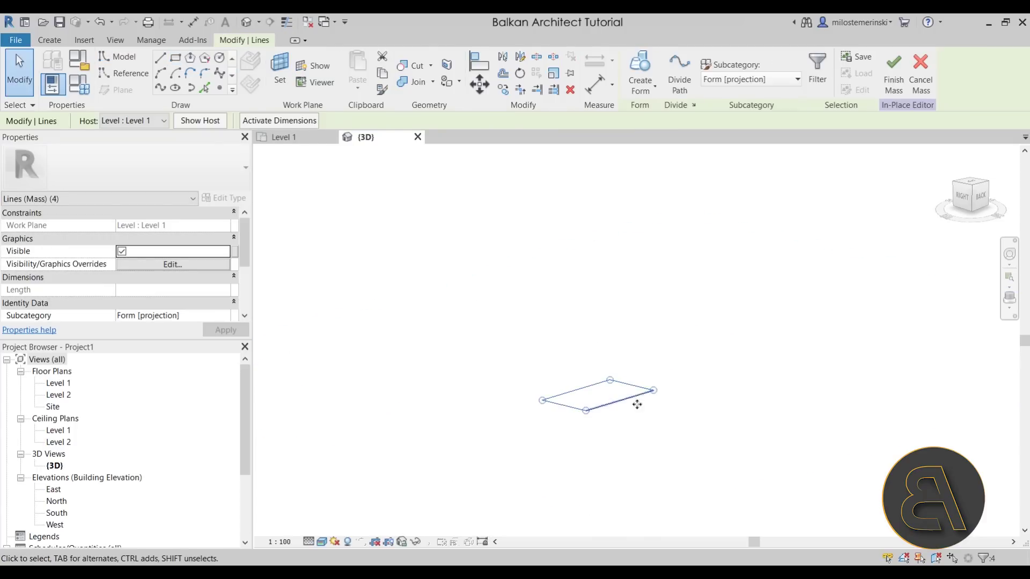
key("Escape")
left_click(632, 387)
left_click_drag(632, 386, 649, 384)
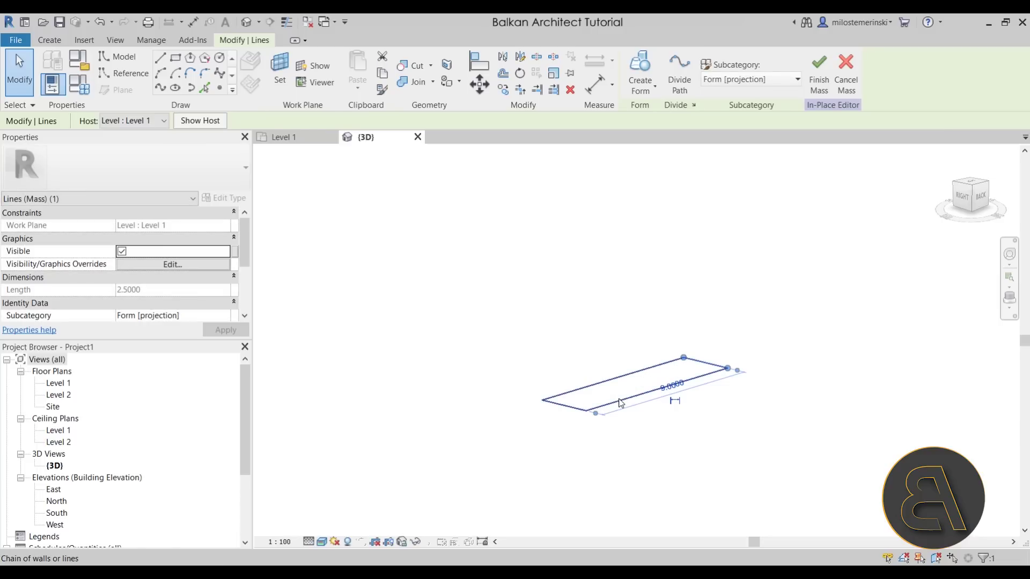
left_click_drag(655, 423, 698, 451)
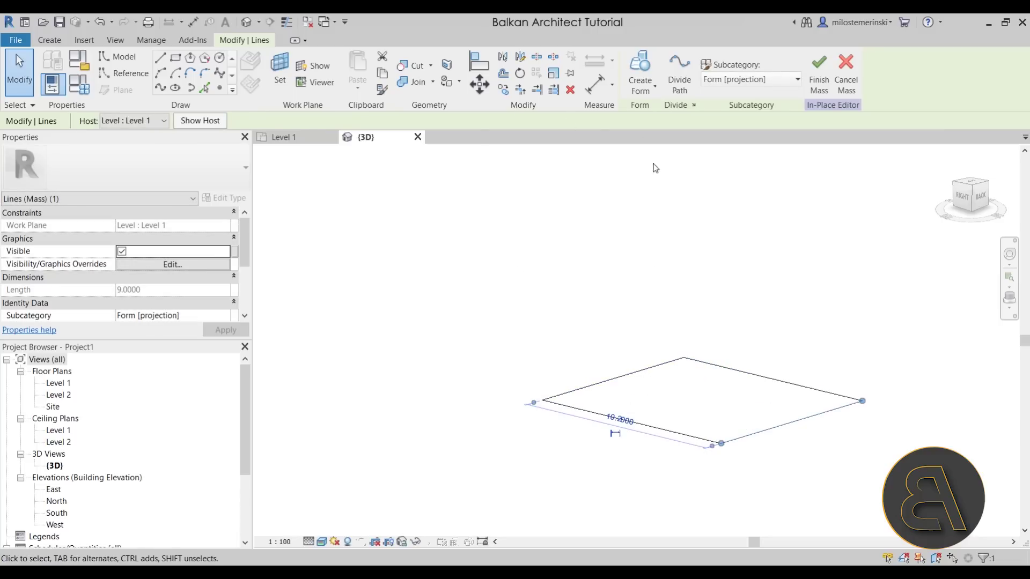
key("Escape")
- Create a solid form from the base rectangle and raise its top face to a height of about 6.14 m
left_click(649, 370)
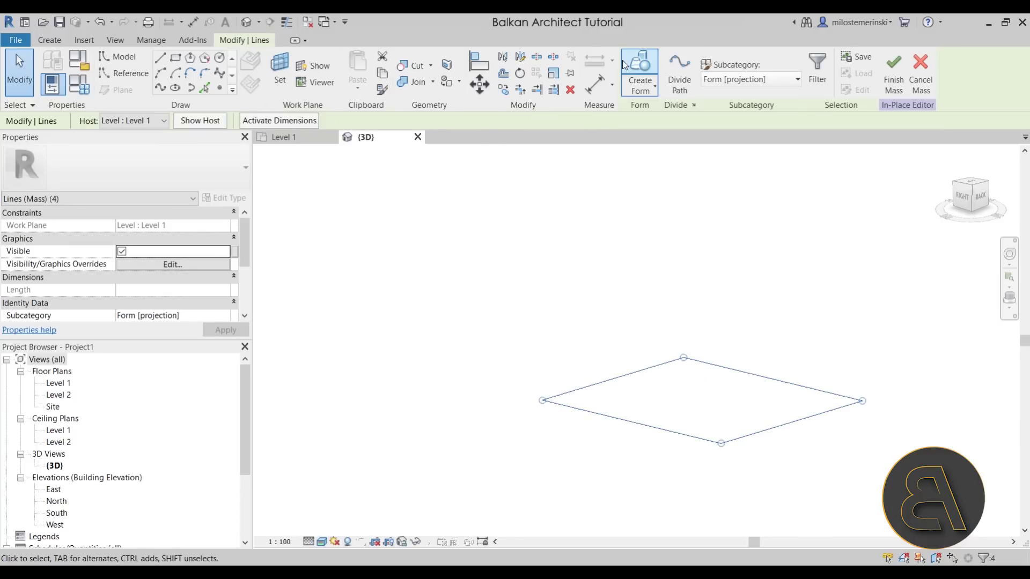
left_click(638, 69)
left_click(696, 302)
left_click_drag(702, 279, 706, 231)
key("Escape")
- Slope two opposite sides by moving both long top edges inward, the nearer one until the top is about 6.46 m wide
left_click(606, 273)
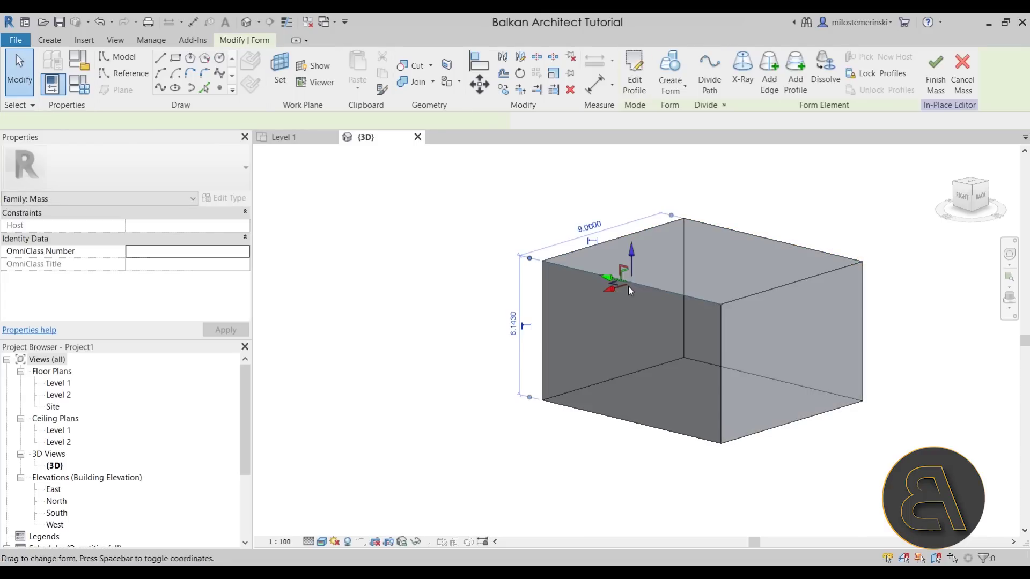
left_click_drag(613, 294, 652, 281)
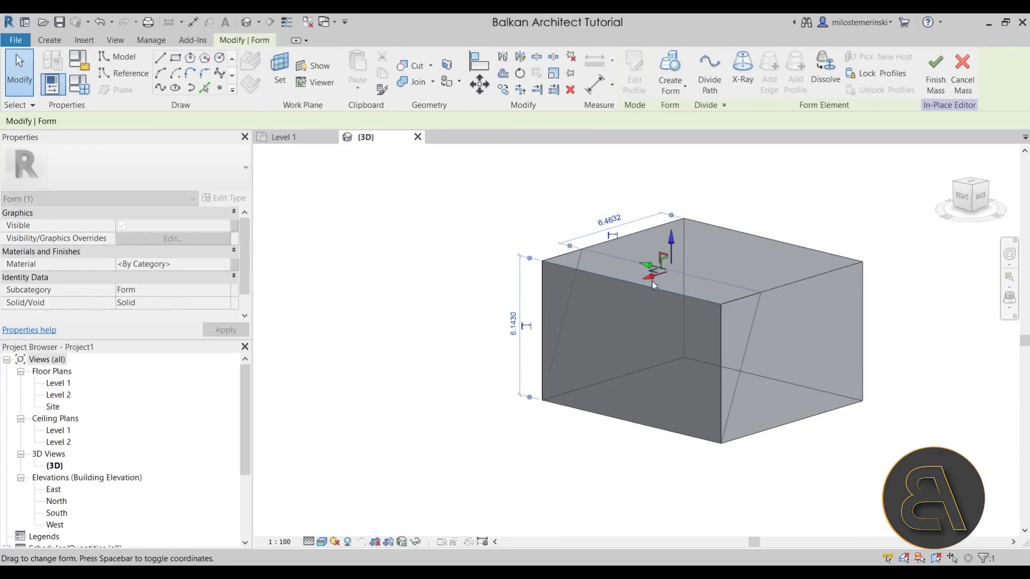
left_click(783, 242)
left_click_drag(787, 242, 760, 251)
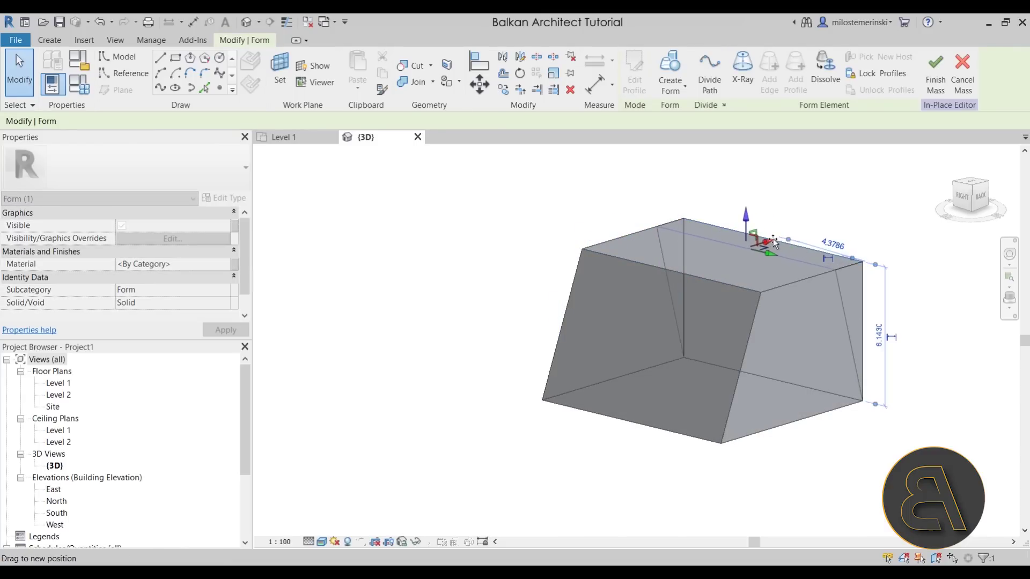
left_click(819, 223)
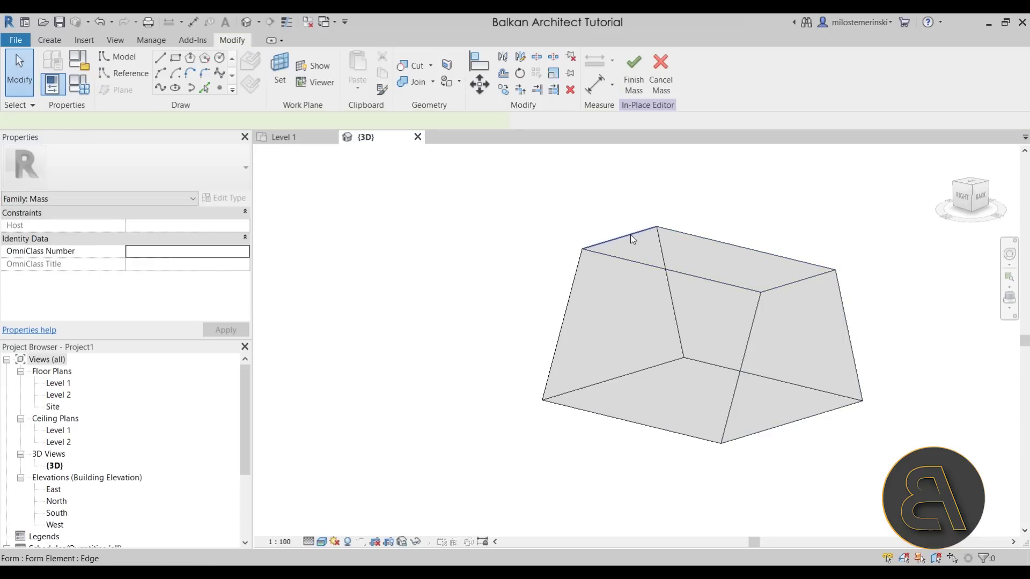
- Pull one short top edge of the form outward beyond the base so that side overhangs, and finish the mass
left_click(625, 237)
left_click_drag(595, 237, 523, 218)
left_click(452, 316)
middle_click_drag(452, 316, 697, 225, "shift")
left_click(639, 82)
scroll(618, 221, "down", 2)
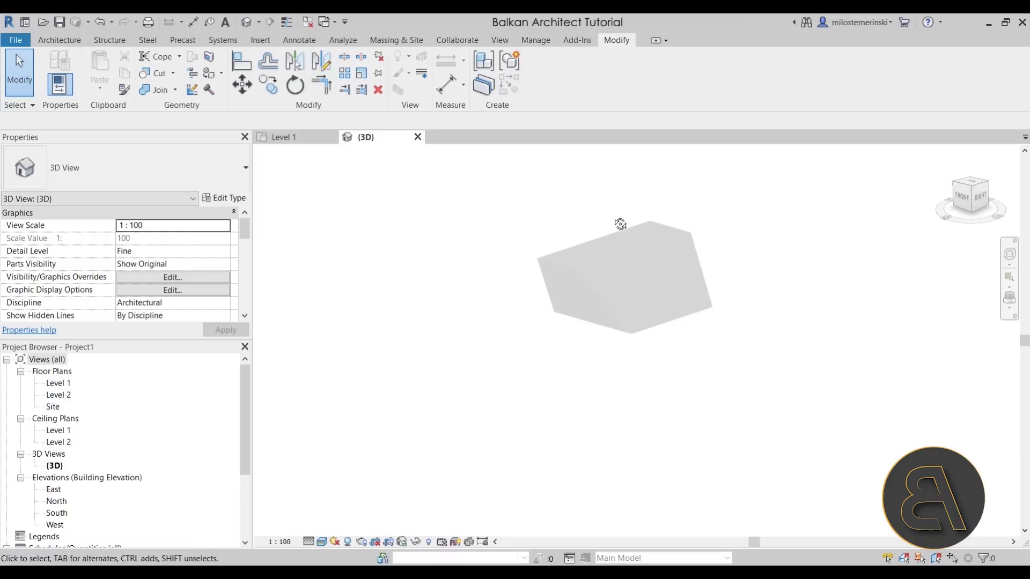
scroll(605, 248, "up", 2)
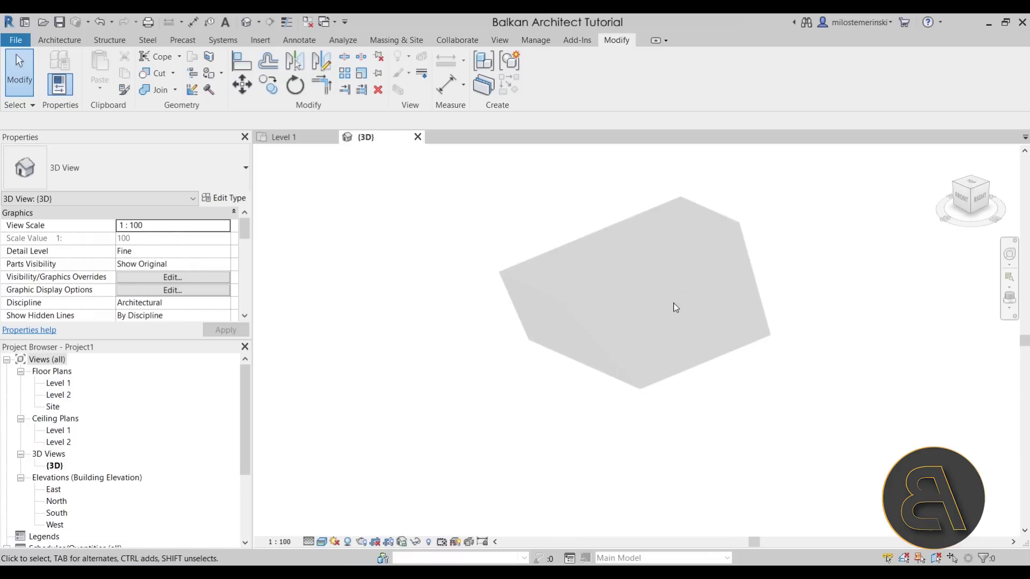
middle_click_drag(671, 374, 691, 374)
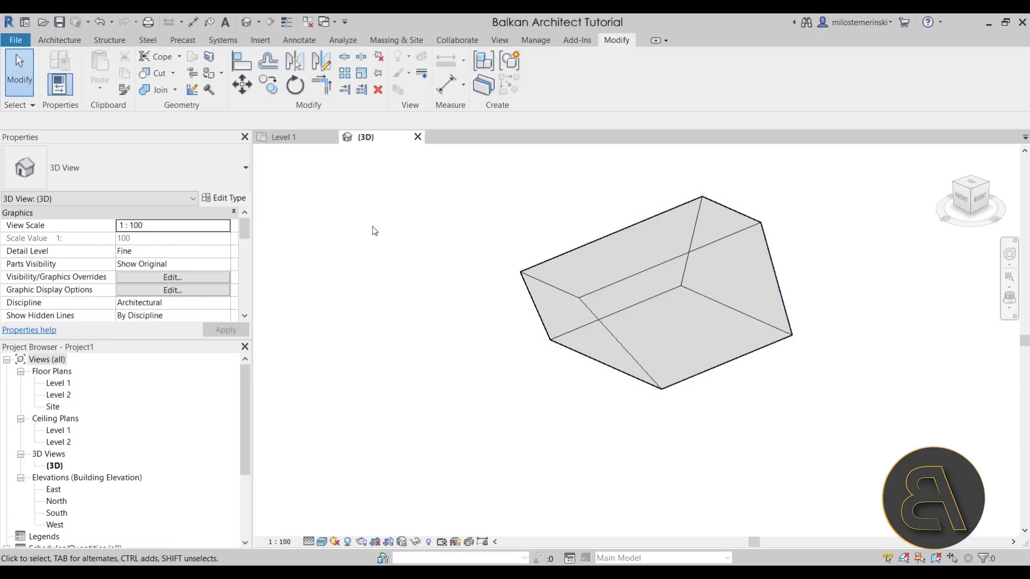
- On the Level 1 plan, draw a rectangle of Generic - 400mm walls, 4 m high, below the mass
left_click(292, 137)
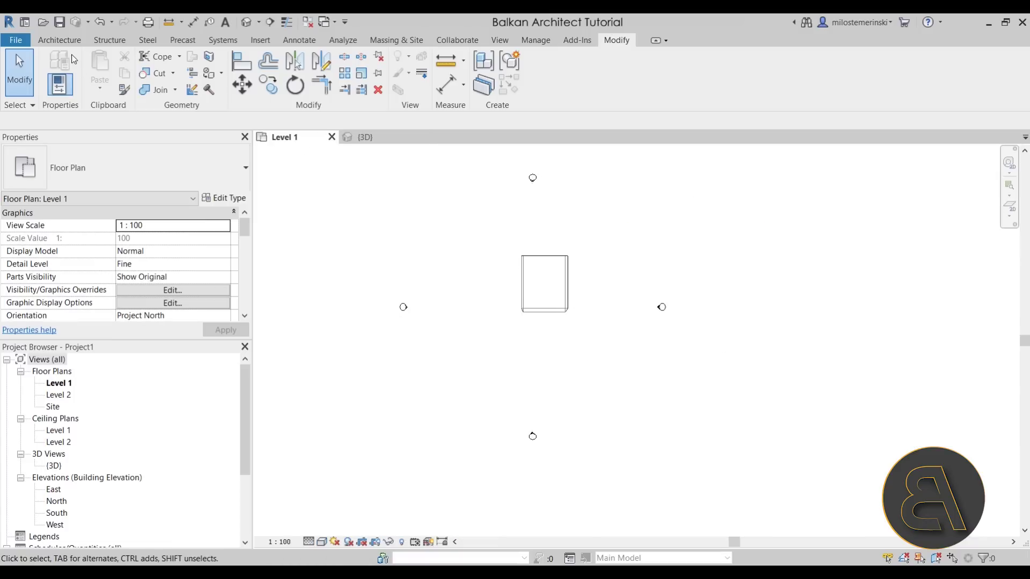
left_click(59, 39)
left_click(50, 61)
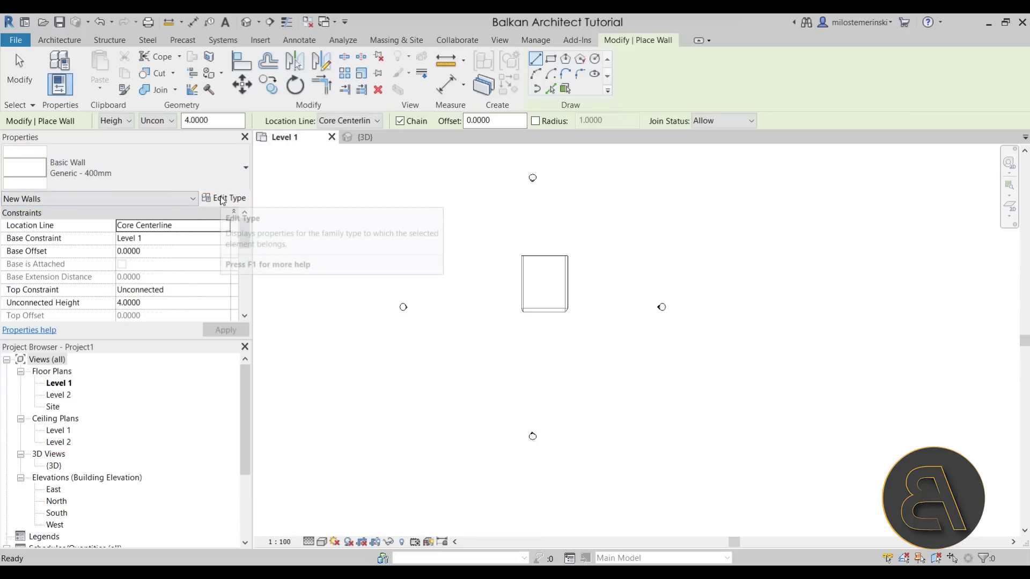
left_click(551, 58)
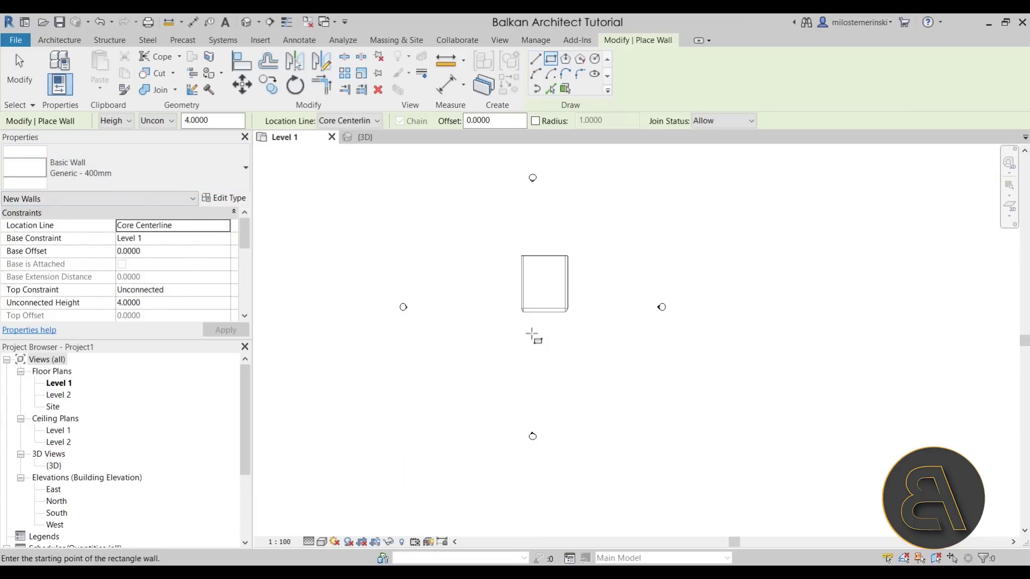
left_click(503, 366)
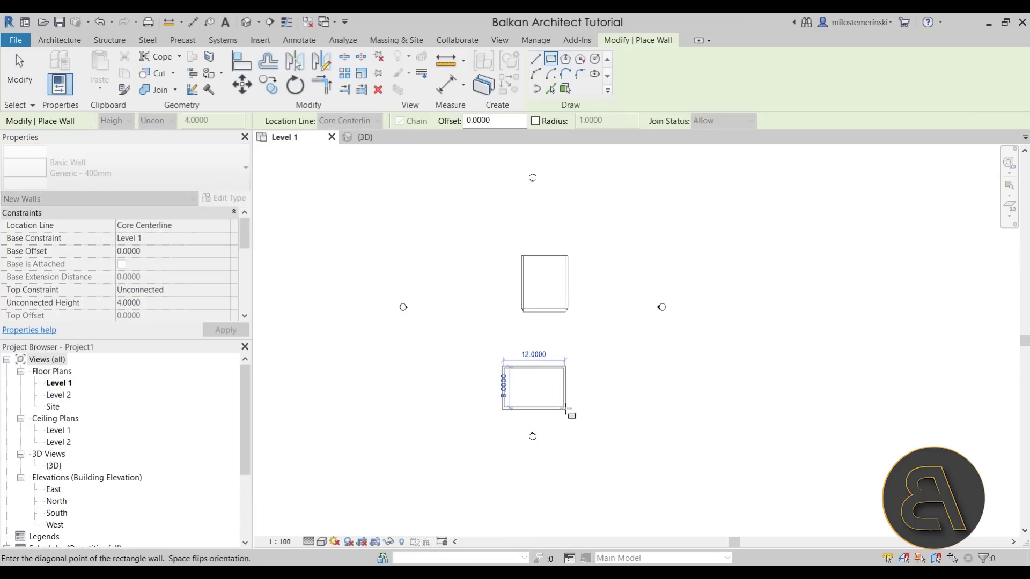
left_click(556, 403)
key("Escape")
key("Escape")
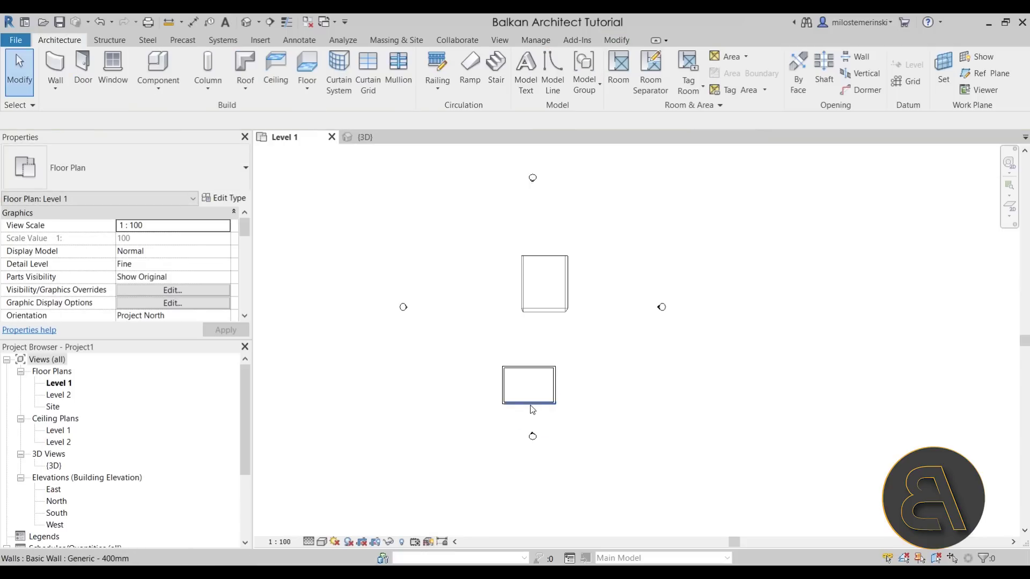
- In the 3D view, select the whole chain of four walls and set their cross-section to Slanted
left_click(359, 138)
middle_click_drag(617, 405, 526, 337, "shift")
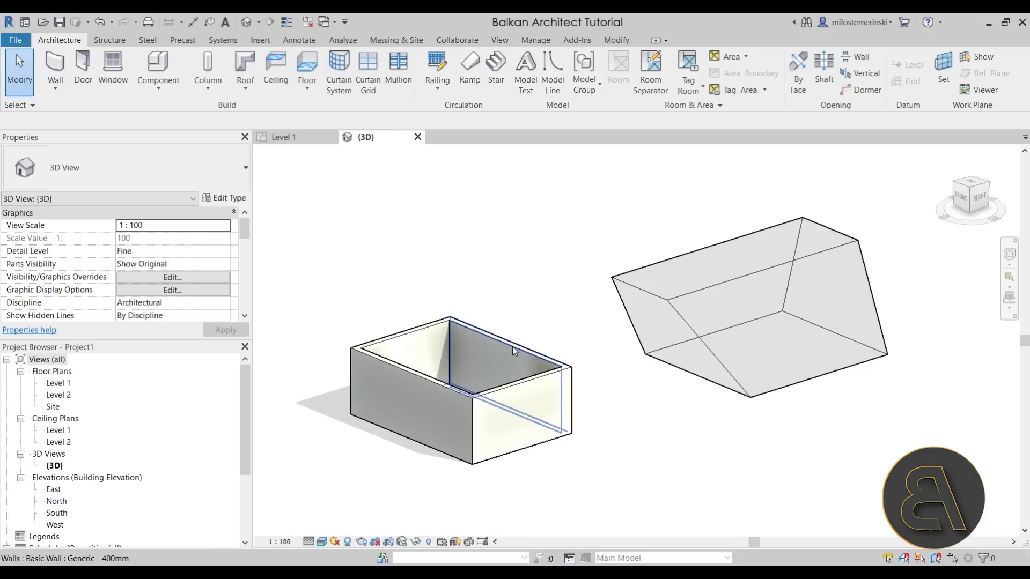
key("Tab")
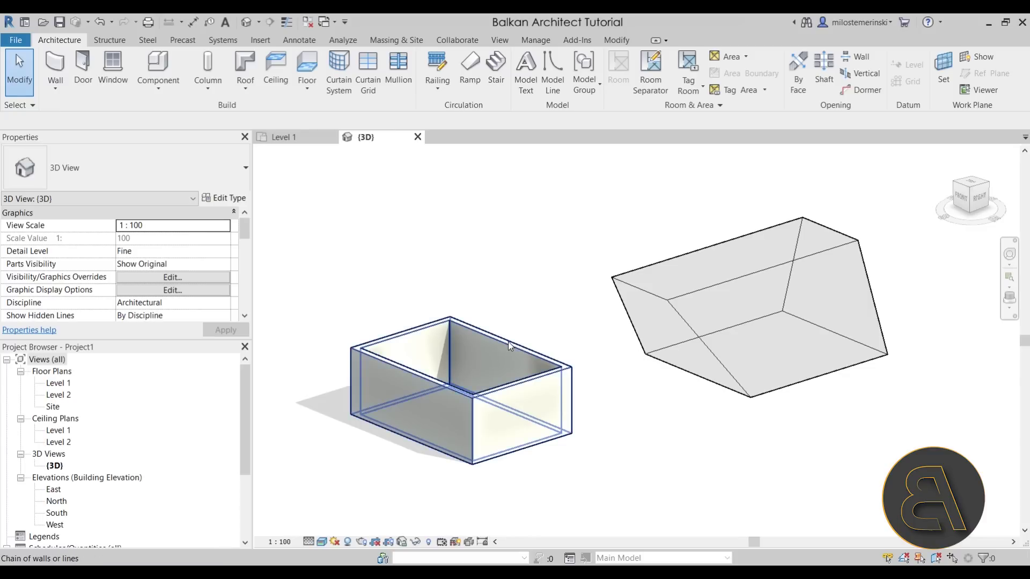
left_click(507, 342)
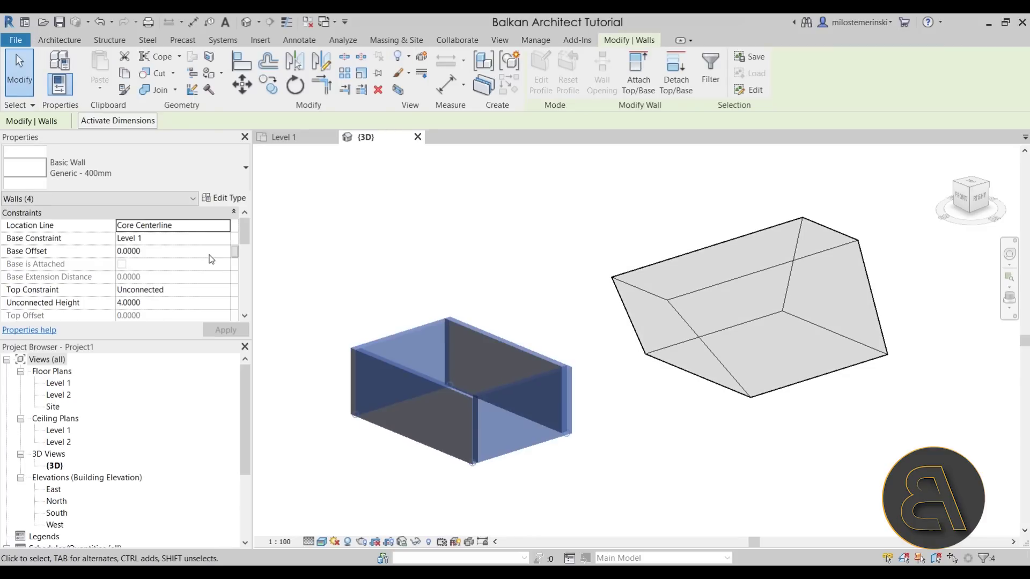
scroll(211, 259, "down", 3)
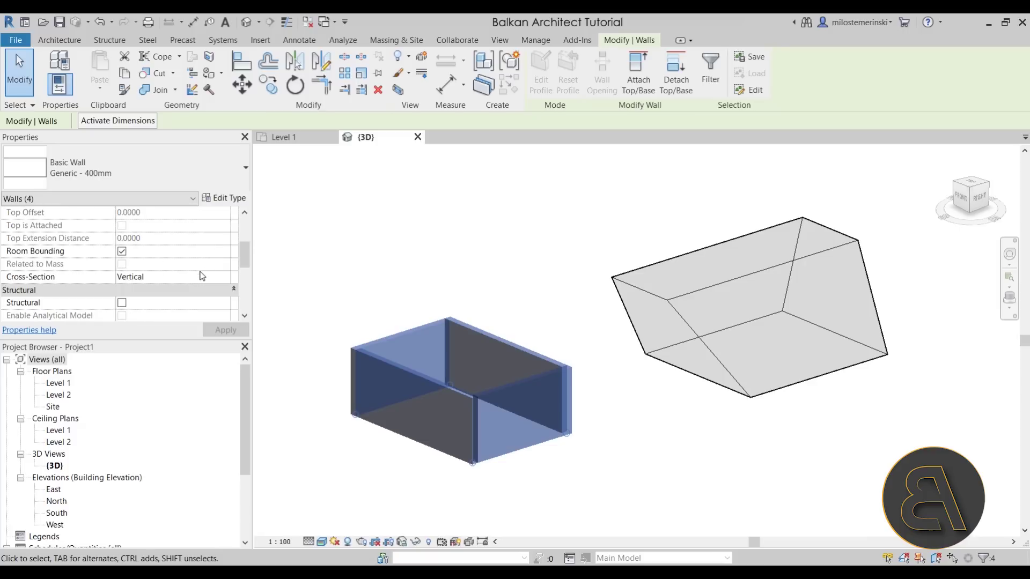
scroll(209, 263, "up", 3)
scroll(79, 226, "down", 3)
left_click(224, 279)
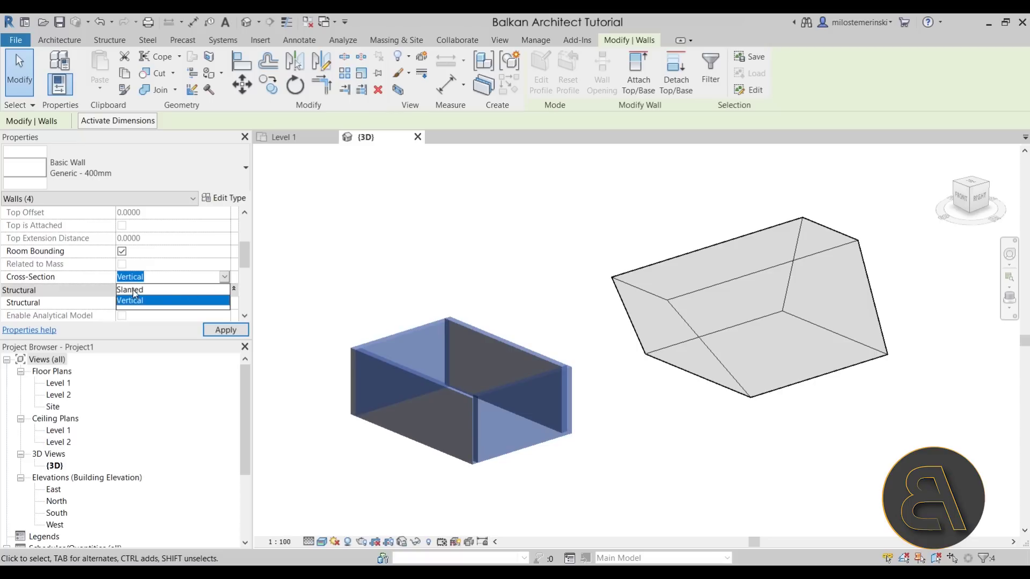
left_click(137, 296)
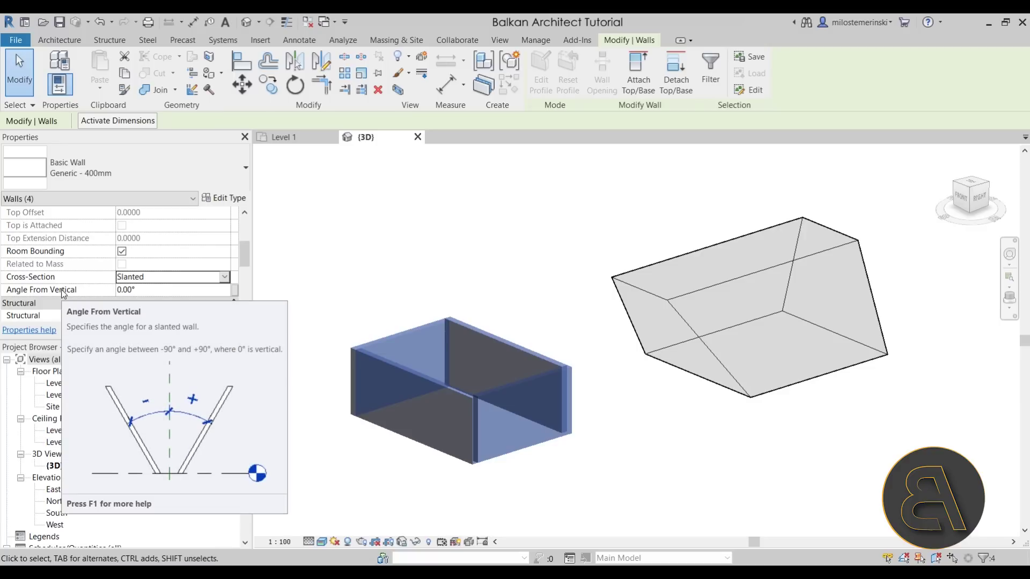
- Set the angle from vertical of the four slanted walls to 10°
left_click(173, 293)
type("10")
key("Return")
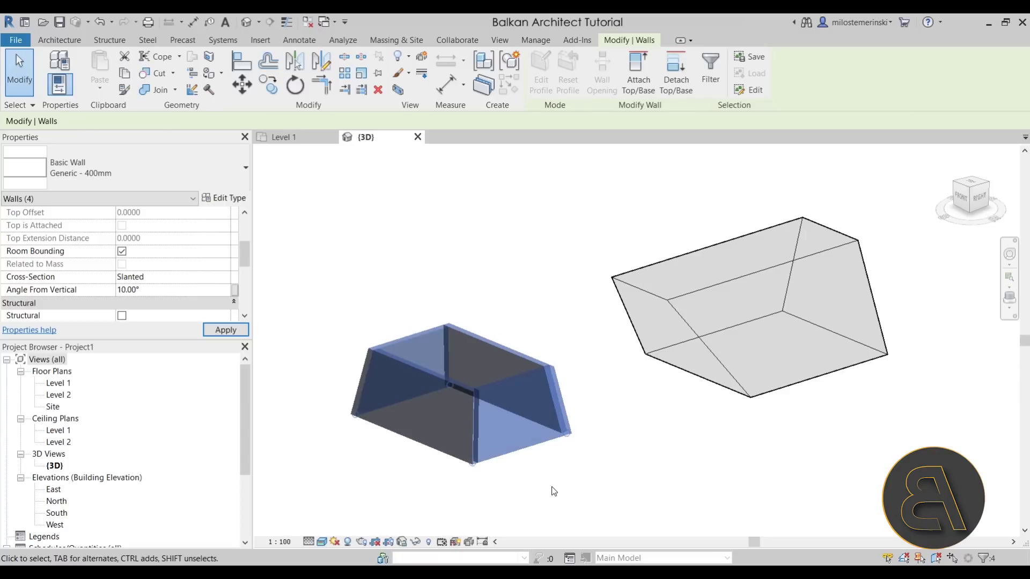
key("Escape")
- Examine the slanted walls and their corner joins in 3D beside the mass
scroll(464, 346, "up", 5)
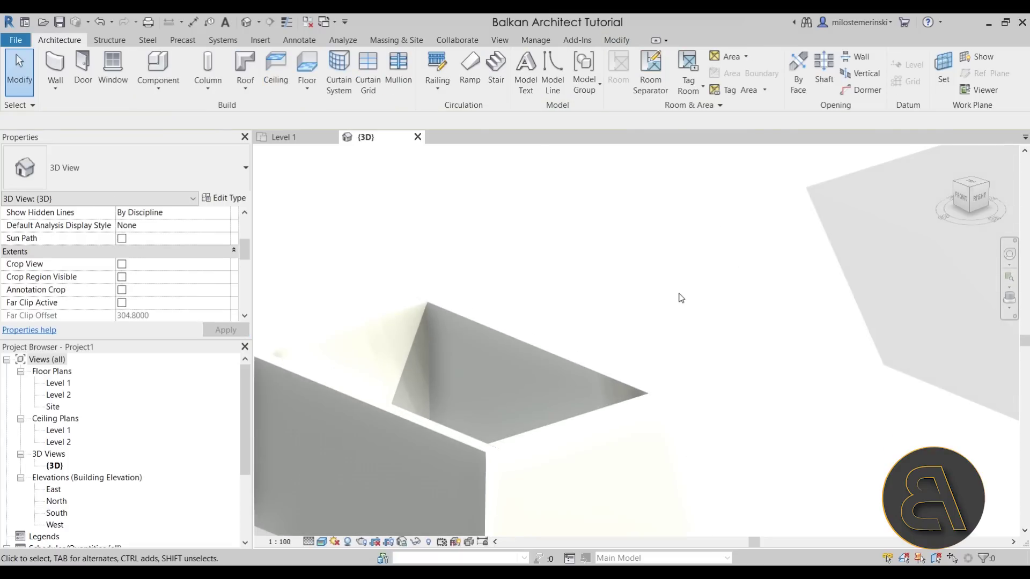
scroll(680, 298, "down", 5)
middle_click_drag(735, 412, 628, 377)
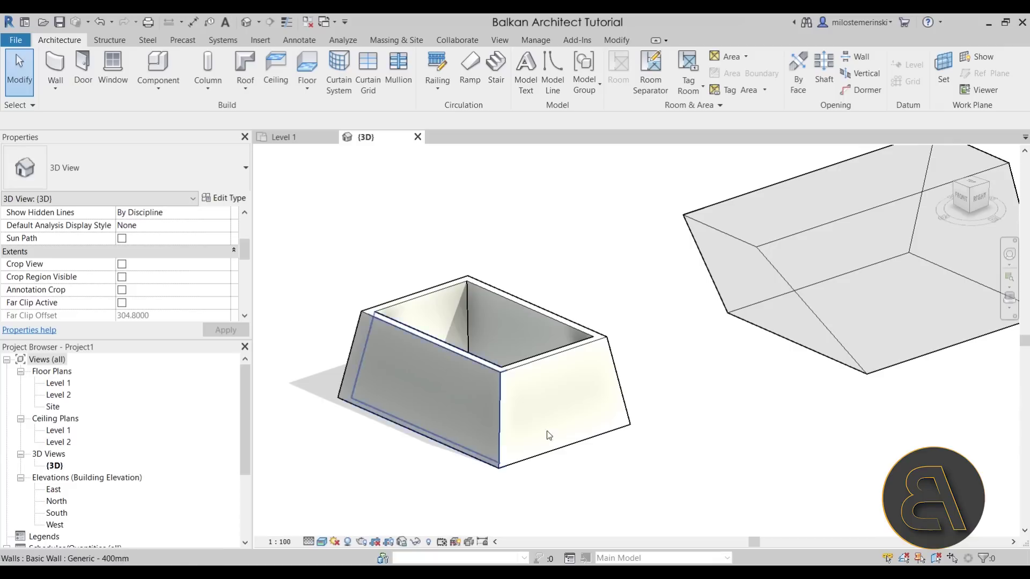
scroll(543, 434, "down", 2)
middle_click_drag(537, 400, 515, 418)
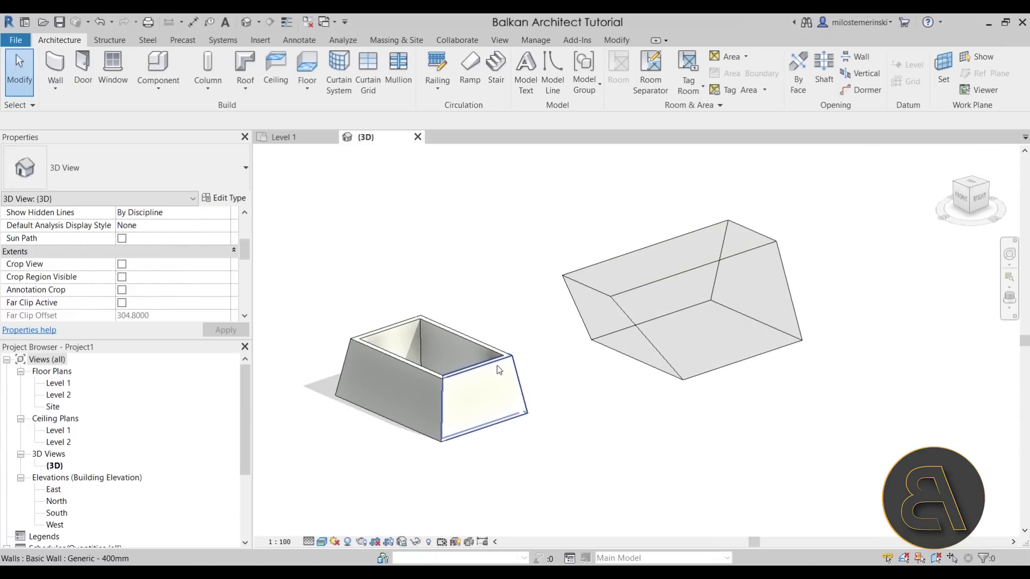
scroll(495, 364, "up", 4)
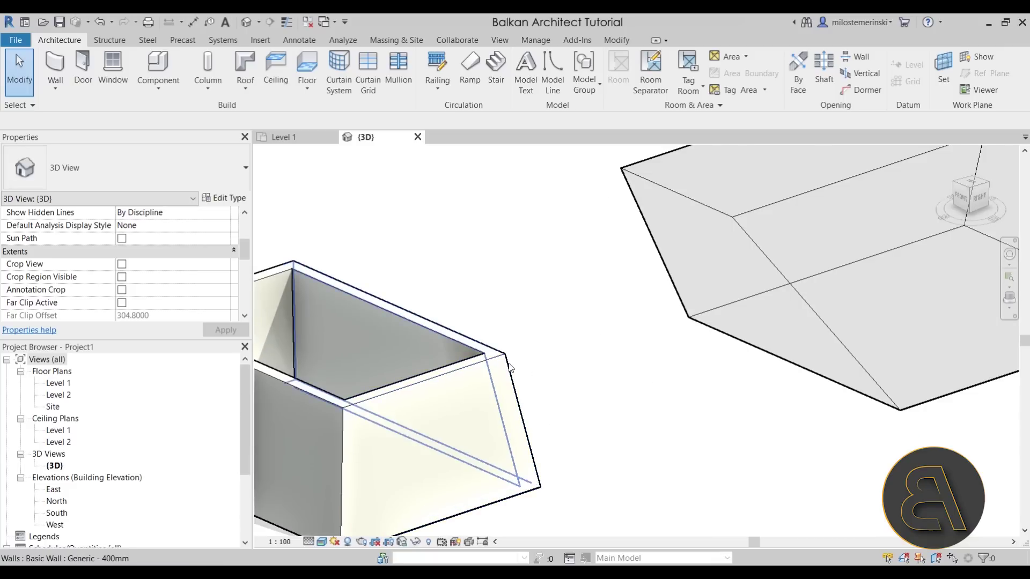
- Set the angle from vertical of the slanted enclosure's short west wall to -15°
scroll(494, 353, "down", 4)
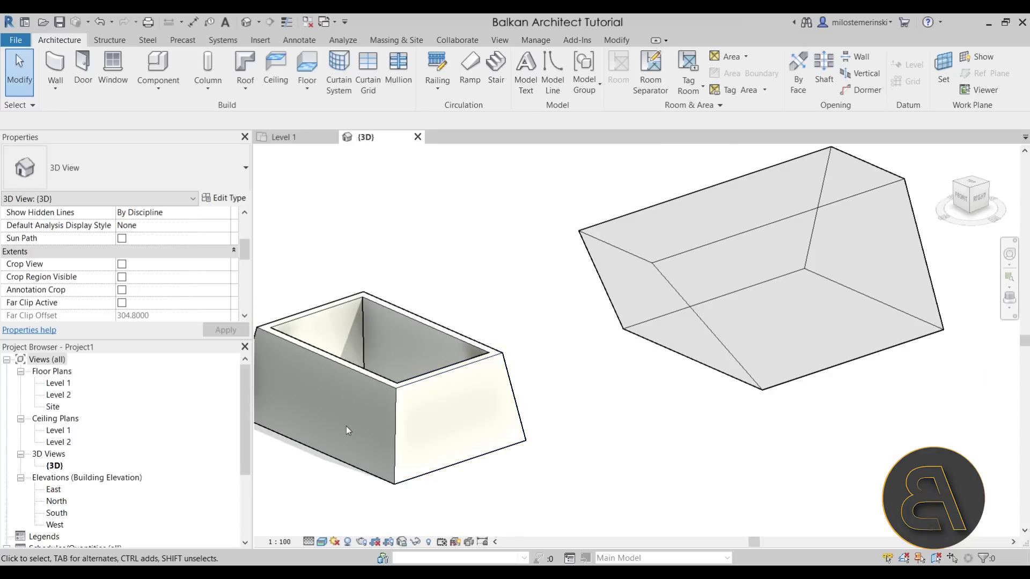
middle_click_drag(346, 426, 385, 427)
middle_click_drag(382, 388, 513, 300, "shift")
left_click(513, 301)
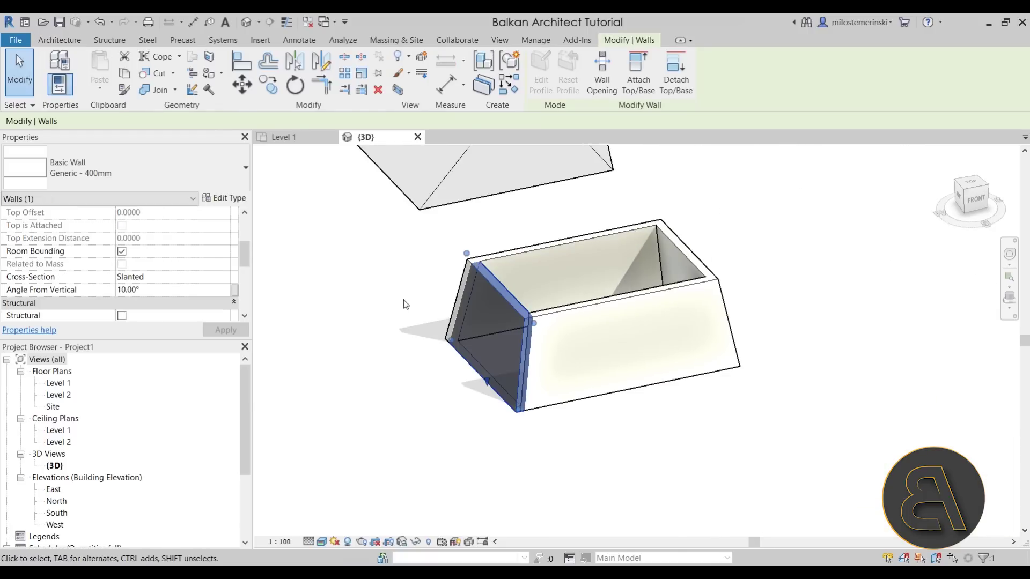
left_click(168, 292)
type("-15")
left_click(683, 429)
middle_click_drag(682, 430, 581, 406, "shift")
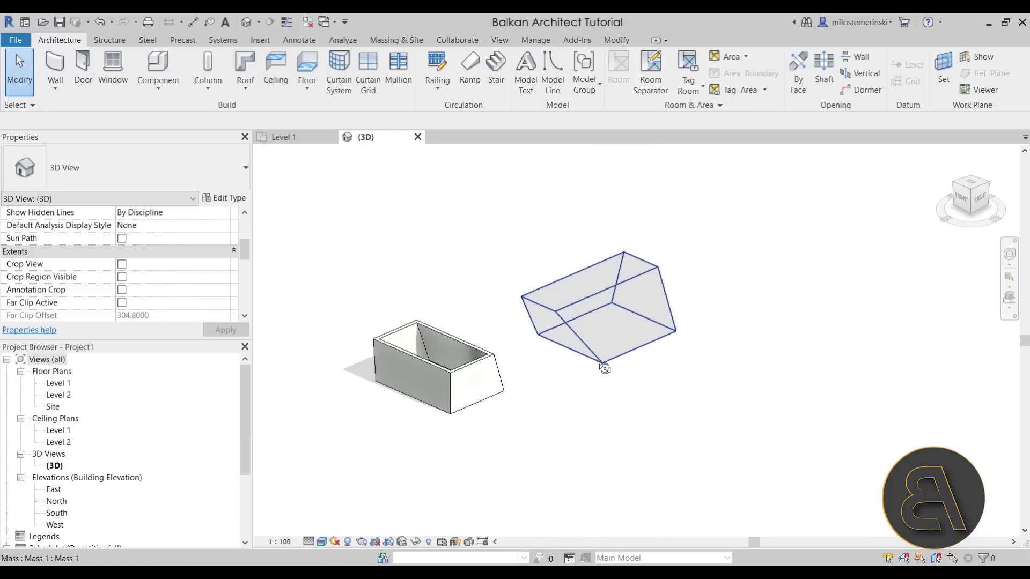
- Place Generic - 400mm walls on the four side faces of the mass with Pick Faces, using the exterior finish face location line
scroll(601, 296, "up", 3)
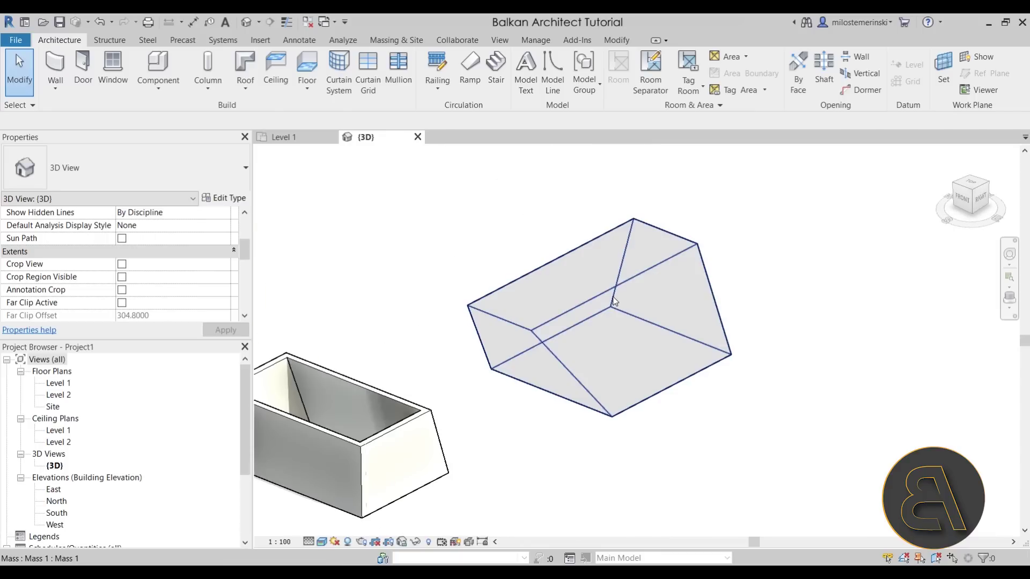
key("w")
key("a")
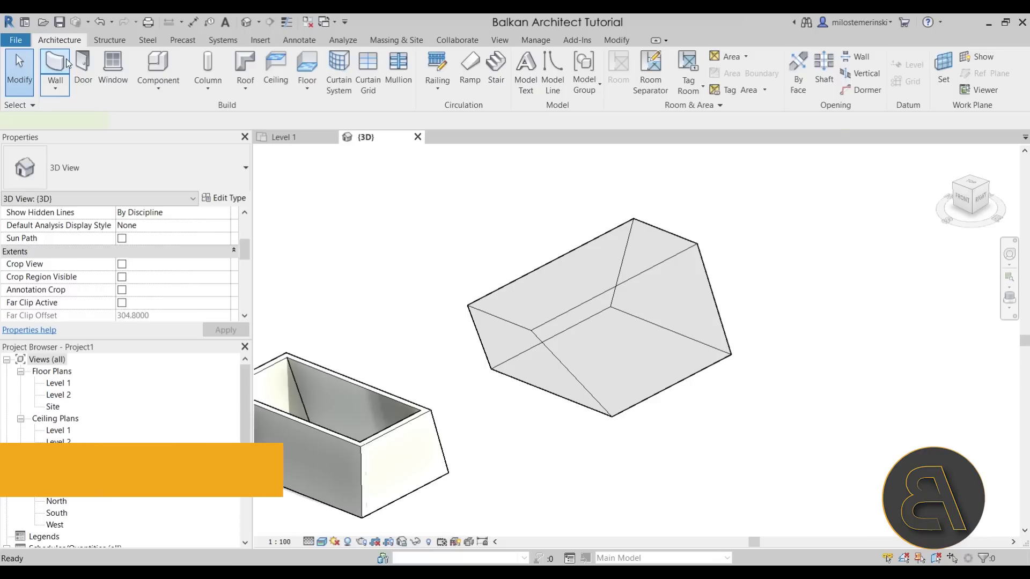
left_click(560, 89)
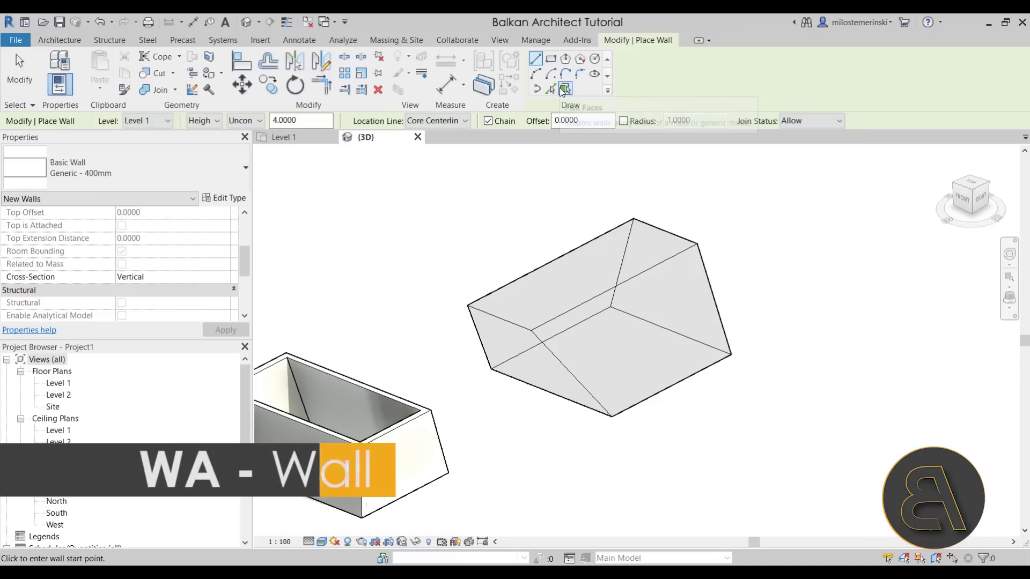
left_click(488, 311)
left_click(518, 310)
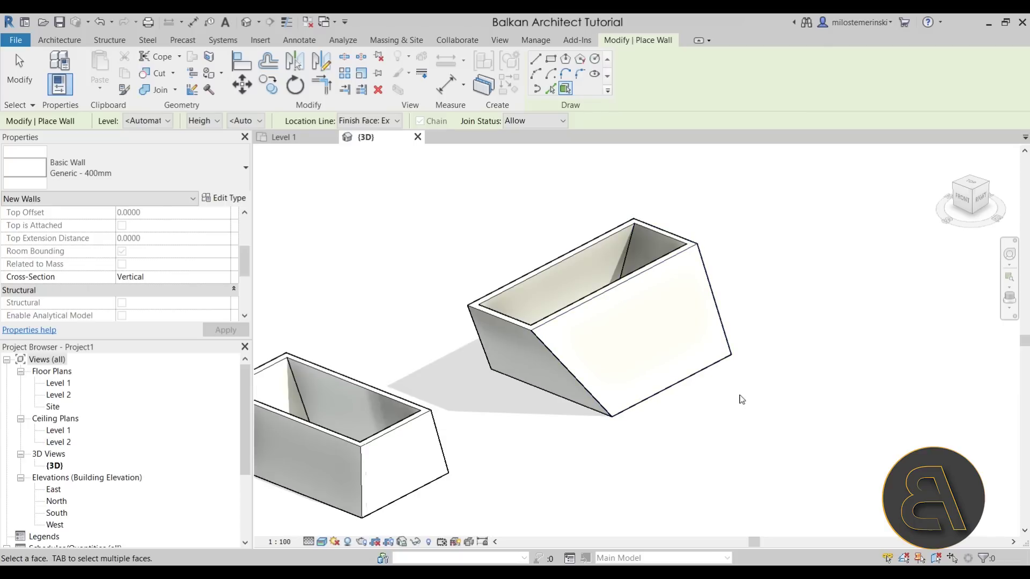
key("Escape")
key("Escape")
- Examine the steeply sloped end wall created on the mass face and its corner joins in 3D
middle_click_drag(725, 429, 547, 386, "shift")
left_click(528, 290)
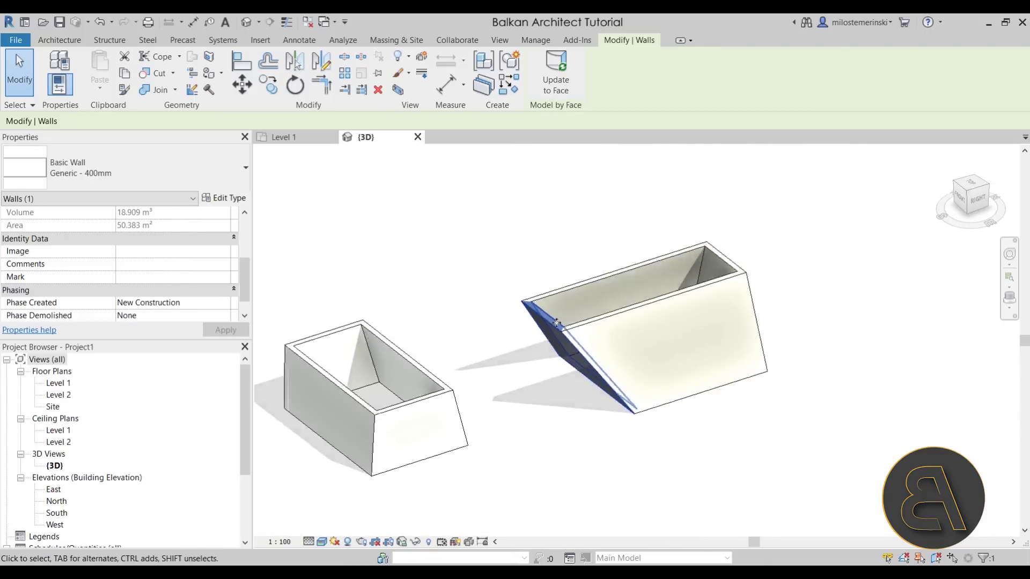
scroll(555, 323, "up", 5)
middle_click_drag(547, 307, 600, 422, "shift")
left_click(598, 422)
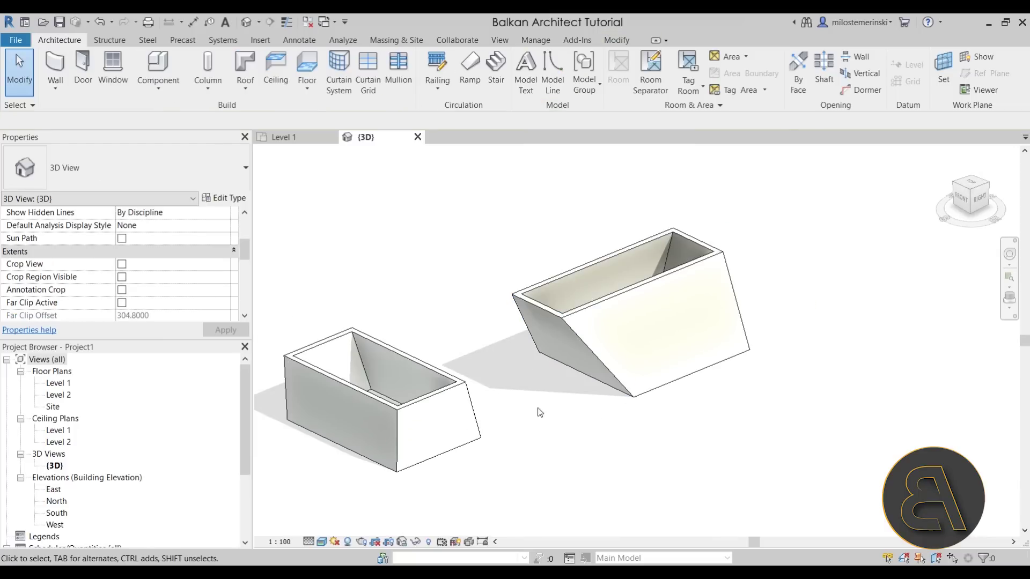
- Compare the instance properties of a slanted wall with those of the face-based end wall
left_click(453, 391)
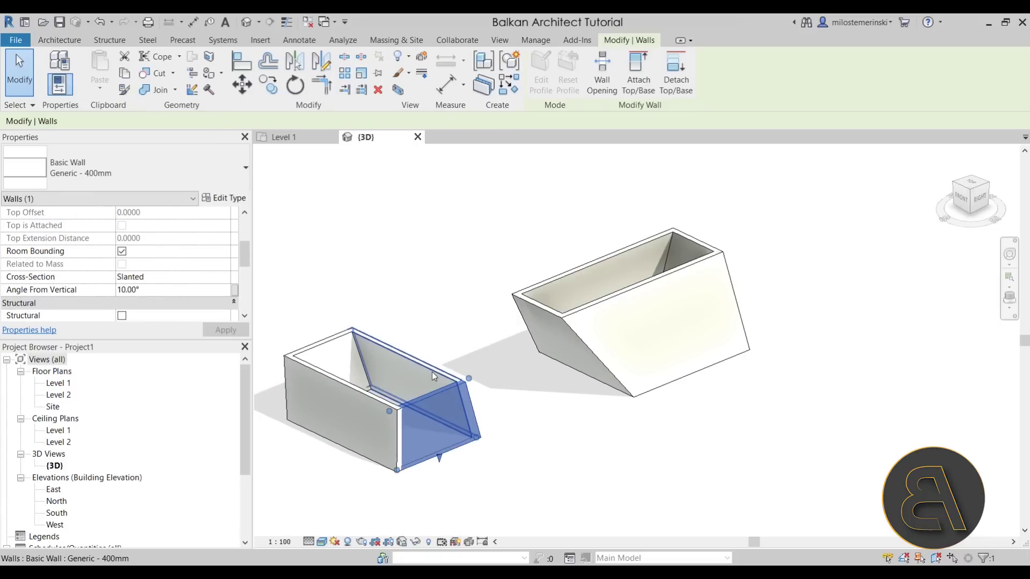
left_click(433, 372)
scroll(154, 276, "down", 4)
scroll(179, 273, "up", 4)
scroll(152, 273, "up", 3)
scroll(152, 273, "down", 3)
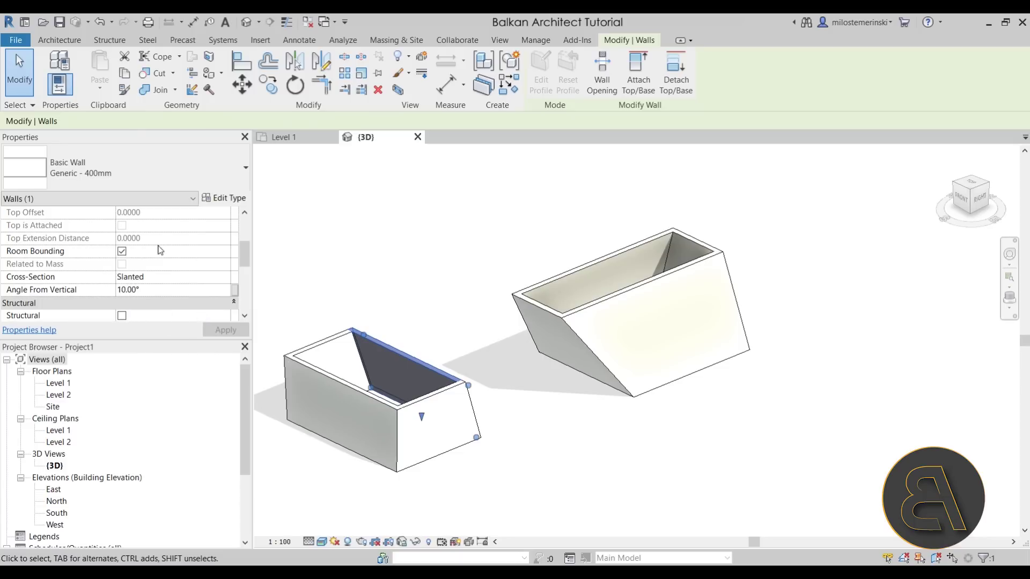
left_click(453, 288)
left_click(547, 310)
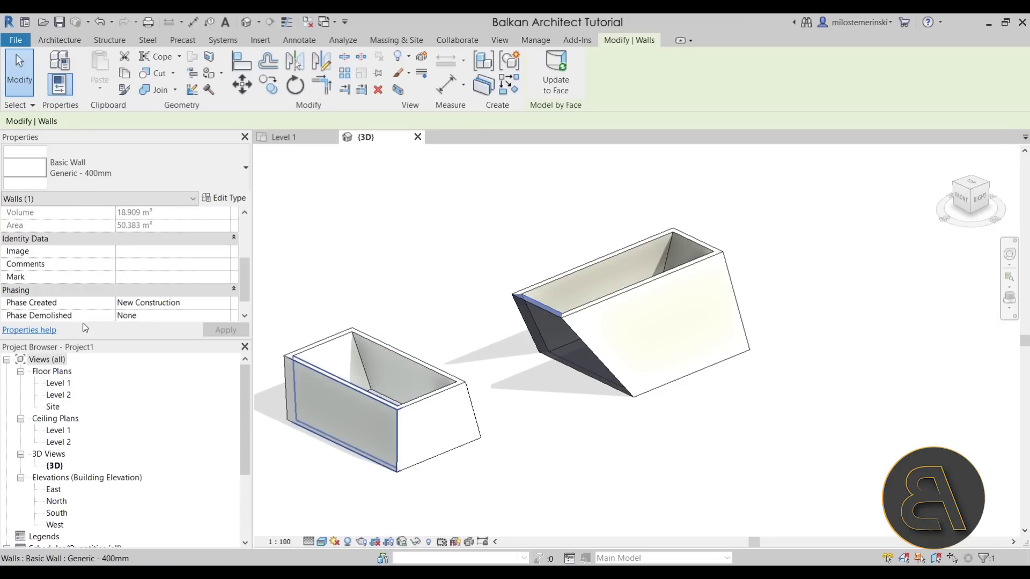
scroll(163, 284, "down", 5)
scroll(171, 285, "up", 5)
scroll(170, 269, "down", 2)
scroll(169, 270, "up", 2)
left_click(459, 325)
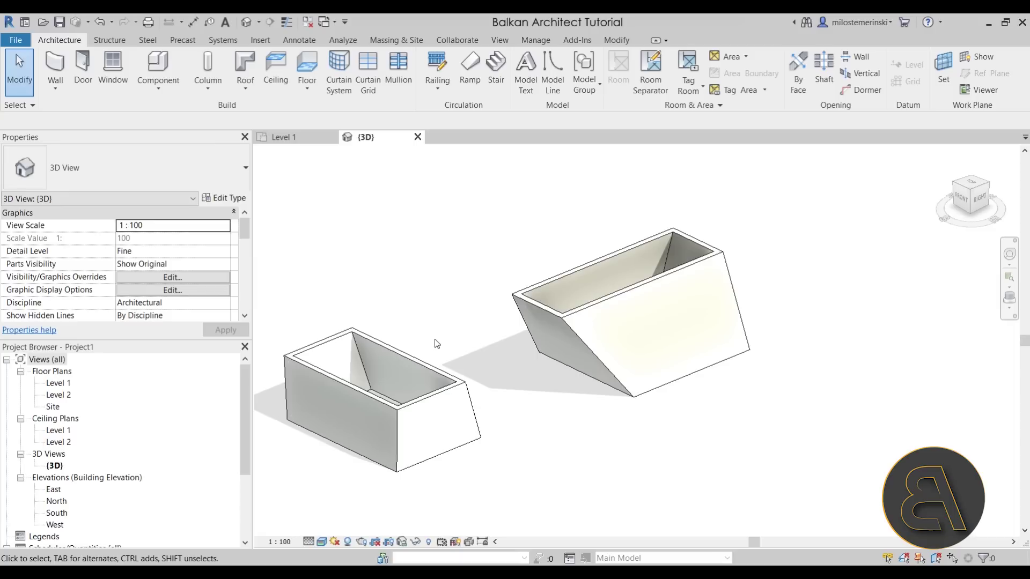
- Select the chain of four slanted walls and set their cross-section to Vertical
key("Tab")
left_click(338, 384)
scroll(212, 304, "down", 5)
scroll(217, 289, "up", 3)
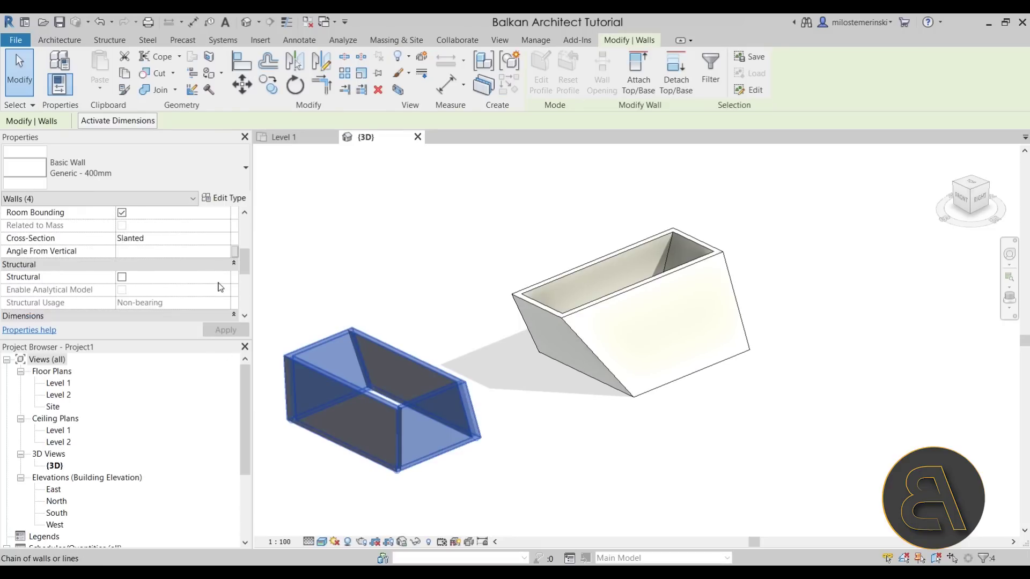
left_click(228, 277)
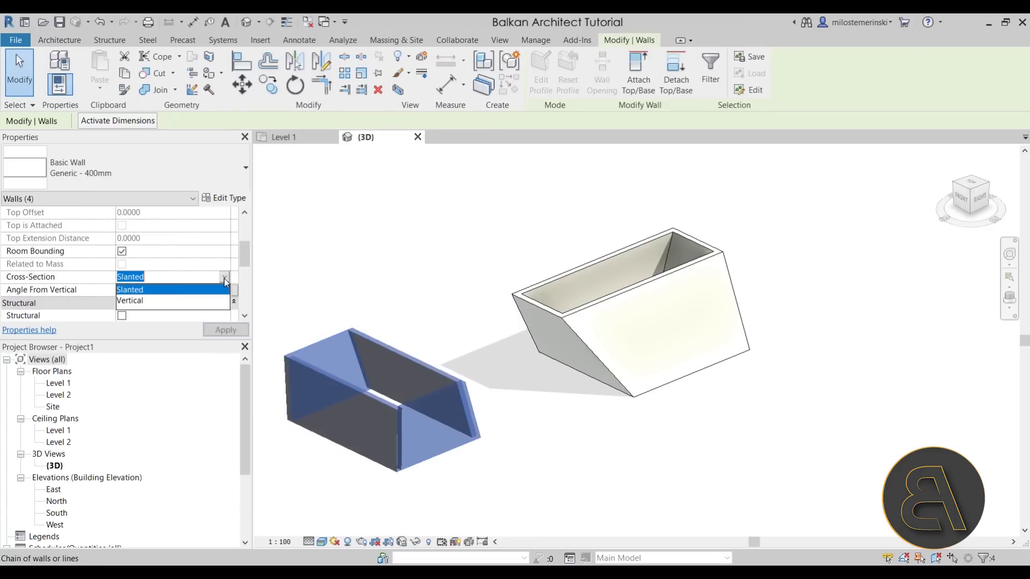
left_click(153, 299)
left_click(452, 335)
middle_click_drag(448, 339, 557, 354, "shift")
- Select the chain of four vertical walls and set their unconnected height to 6 m
key("Tab")
left_click(528, 353)
scroll(192, 257, "up", 3)
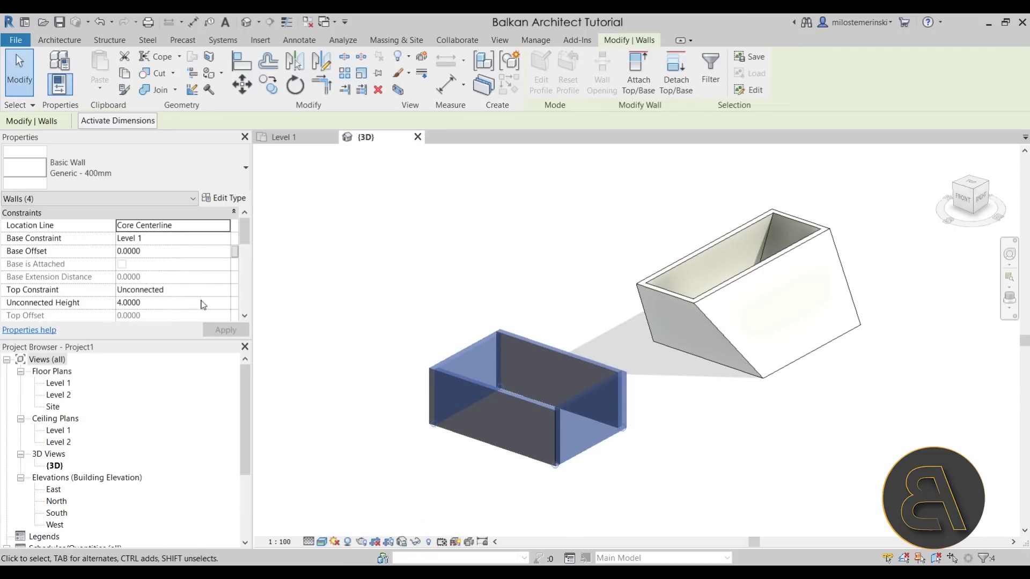
left_click(228, 290)
left_click(229, 293)
left_click(187, 300)
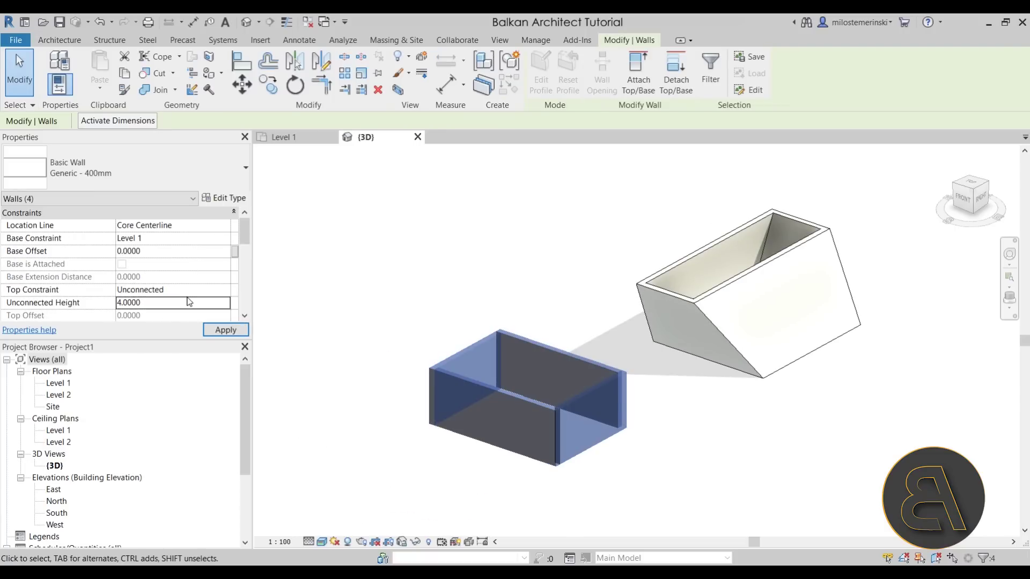
type("60")
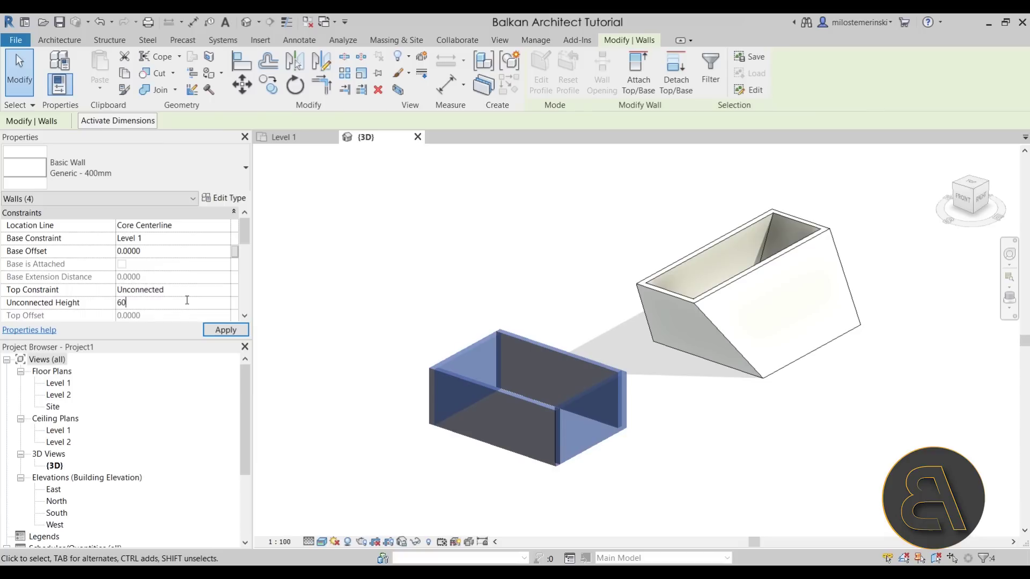
key("Return")
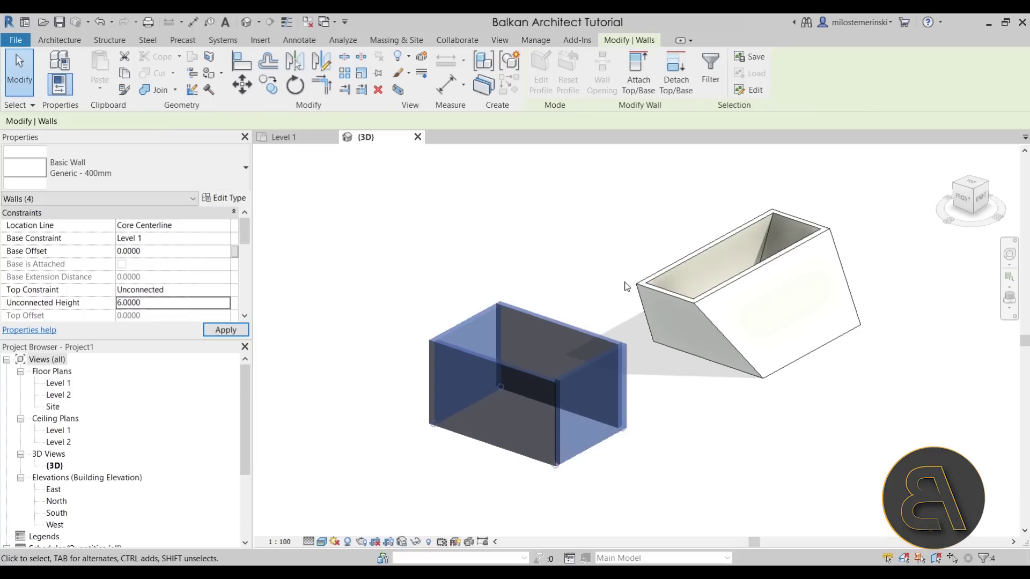
key("Escape")
middle_click_drag(584, 345, 425, 235, "shift")
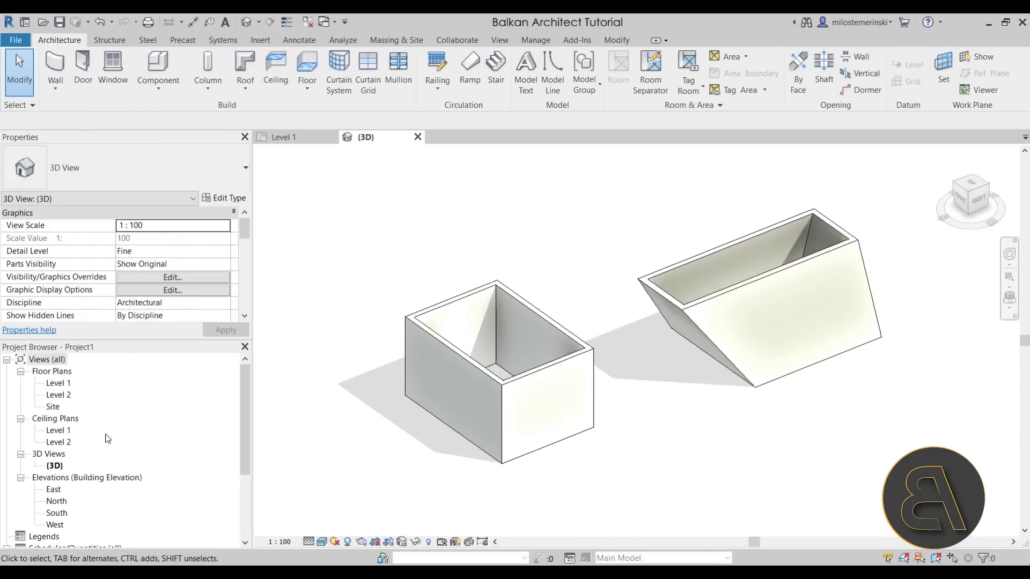
- On the Level 2 plan, start a Generic 150mm floor and create its boundary along the four walls' inner faces with Pick Walls
double_click(58, 395)
scroll(617, 386, "up", 5)
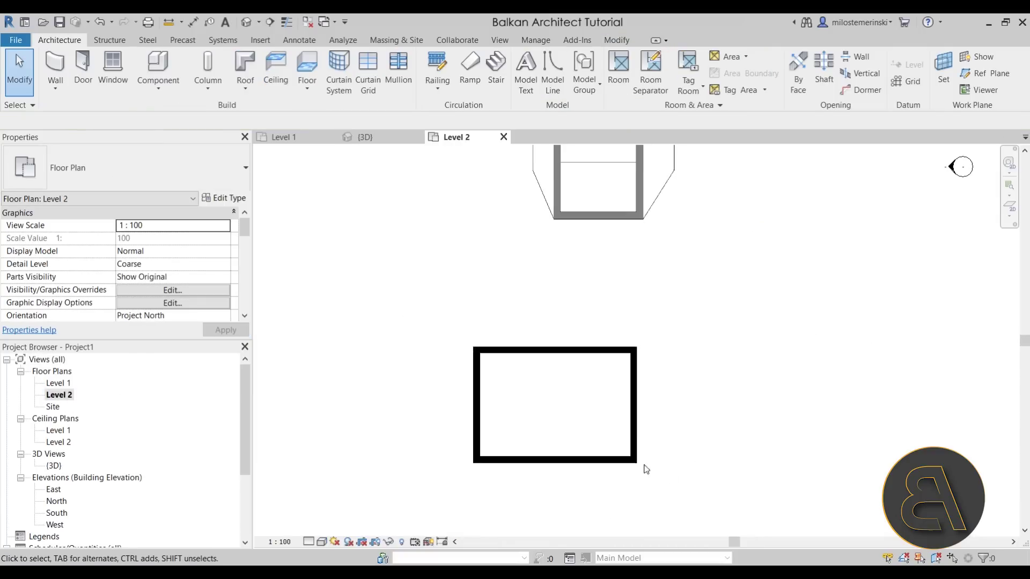
middle_click_drag(500, 406, 500, 376)
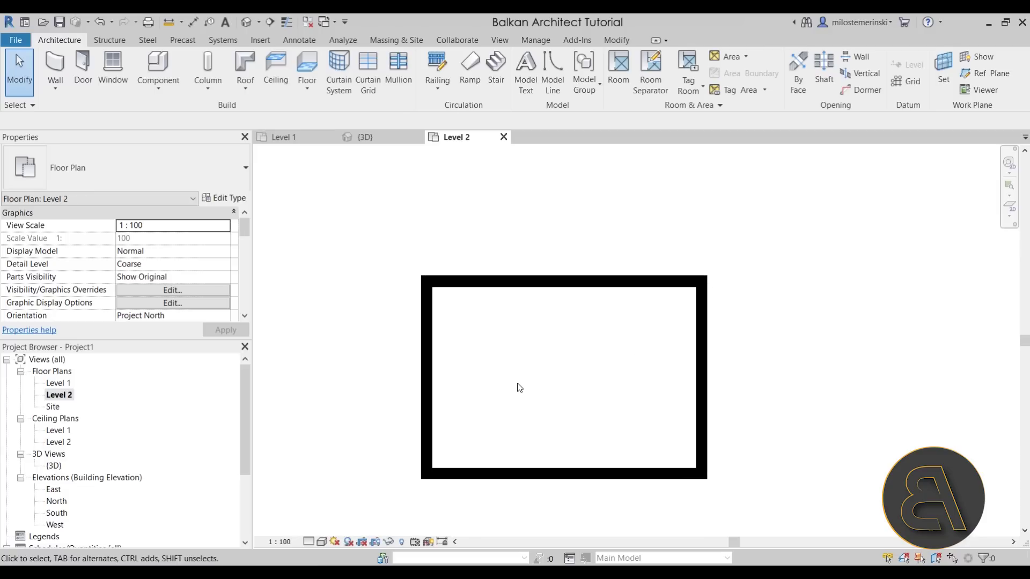
left_click(308, 69)
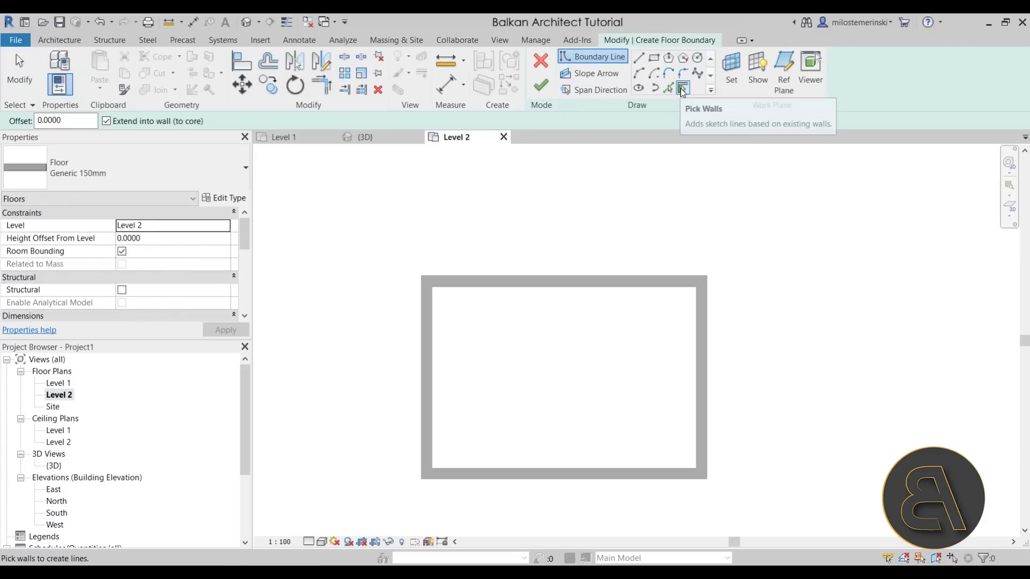
left_click(566, 280)
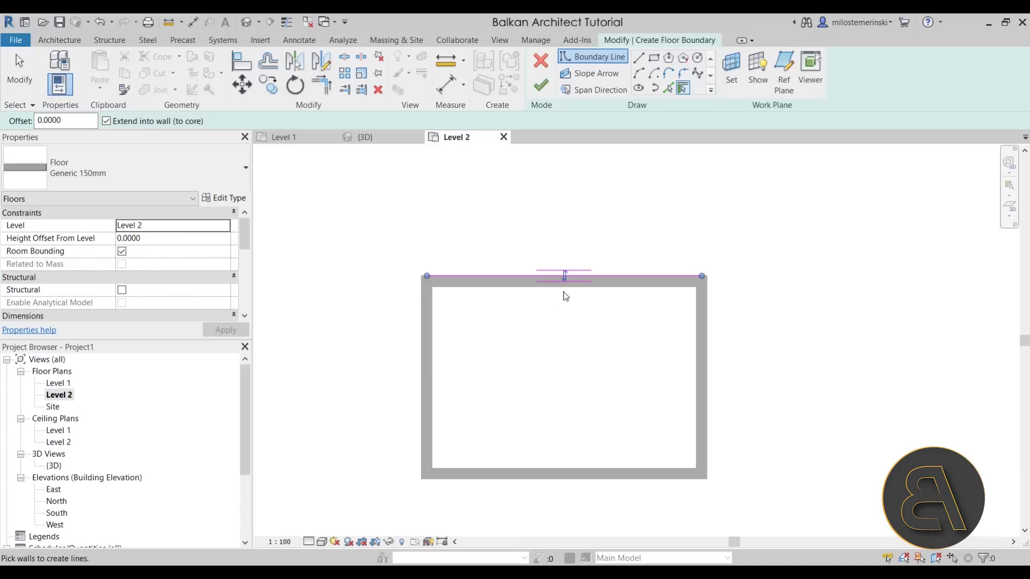
left_click(429, 350)
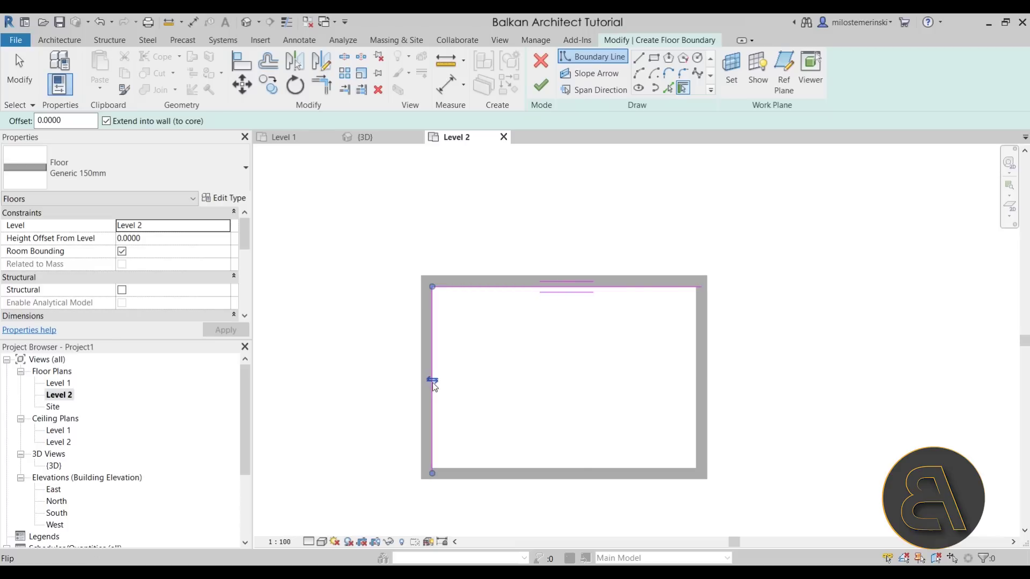
left_click(649, 476)
left_click(700, 433)
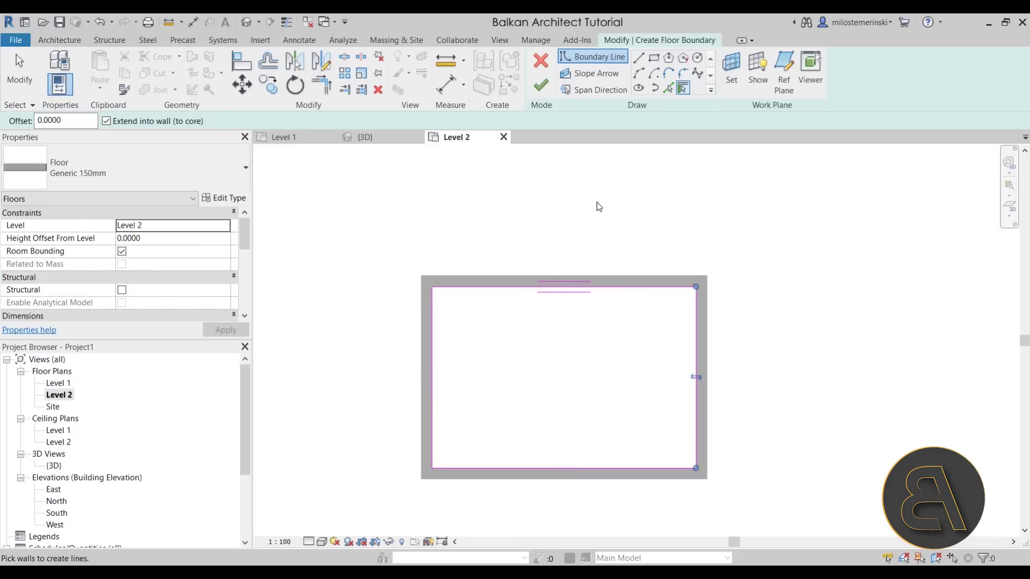
- Realign the floor boundary lines with the inner wall faces and lock them there with alignment constraints
key("Escape")
left_click(507, 287)
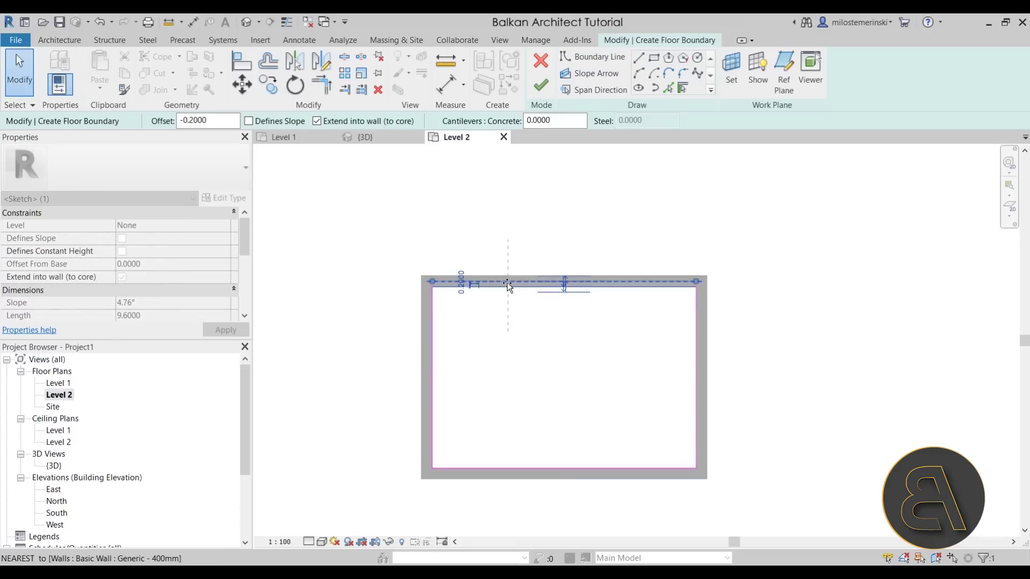
left_click(434, 353)
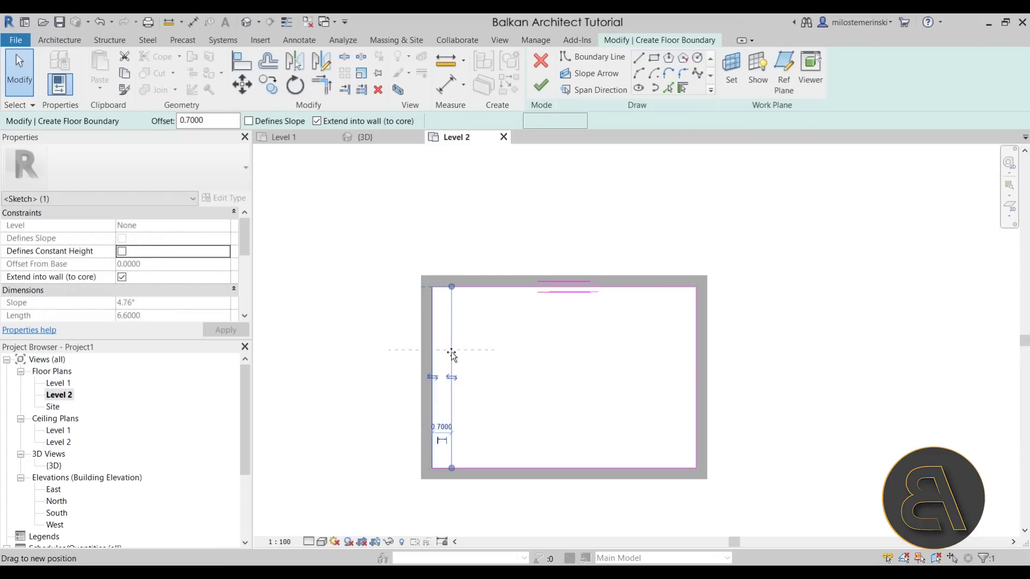
left_click_drag(539, 469, 538, 443)
key("ctrl+z")
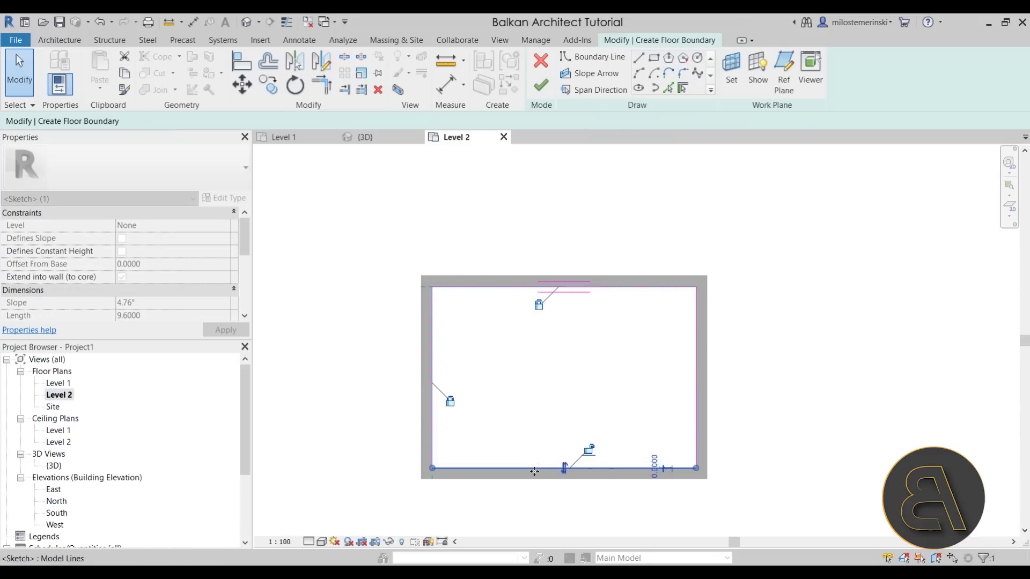
left_click(698, 405)
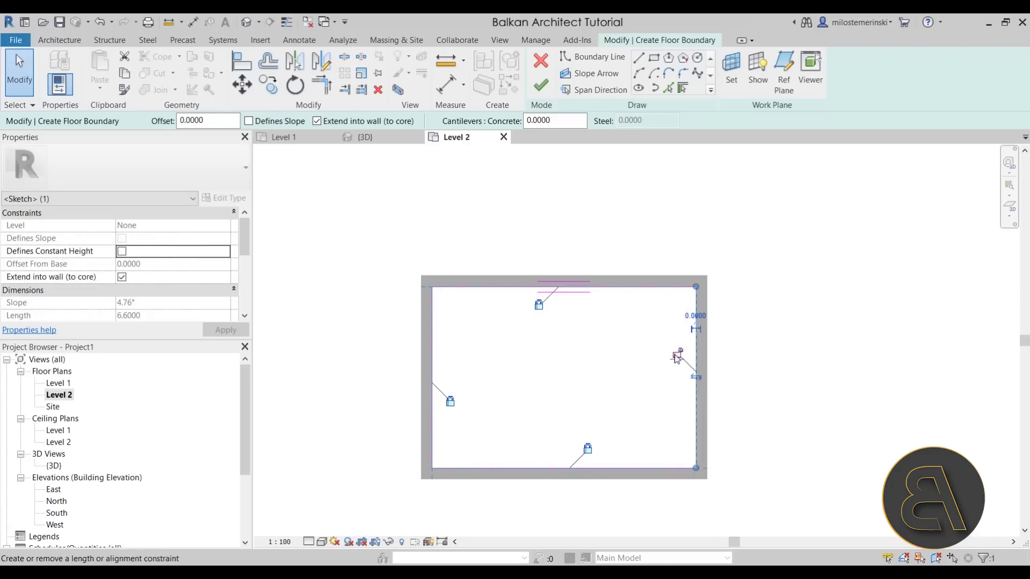
- Finish the floor without joining its geometry to the overlapping walls, and return to the 3D view
left_click(542, 86)
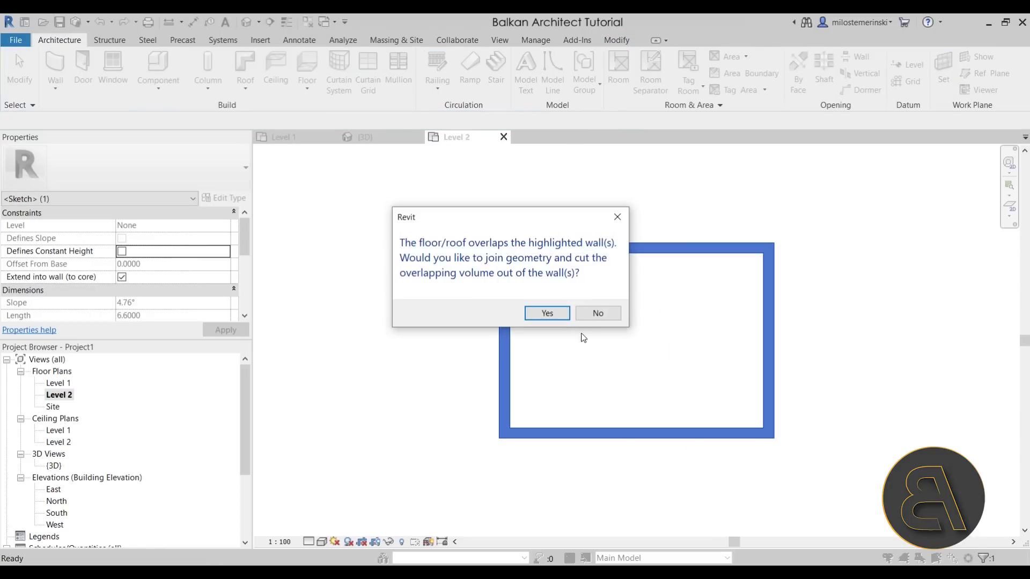
left_click(599, 314)
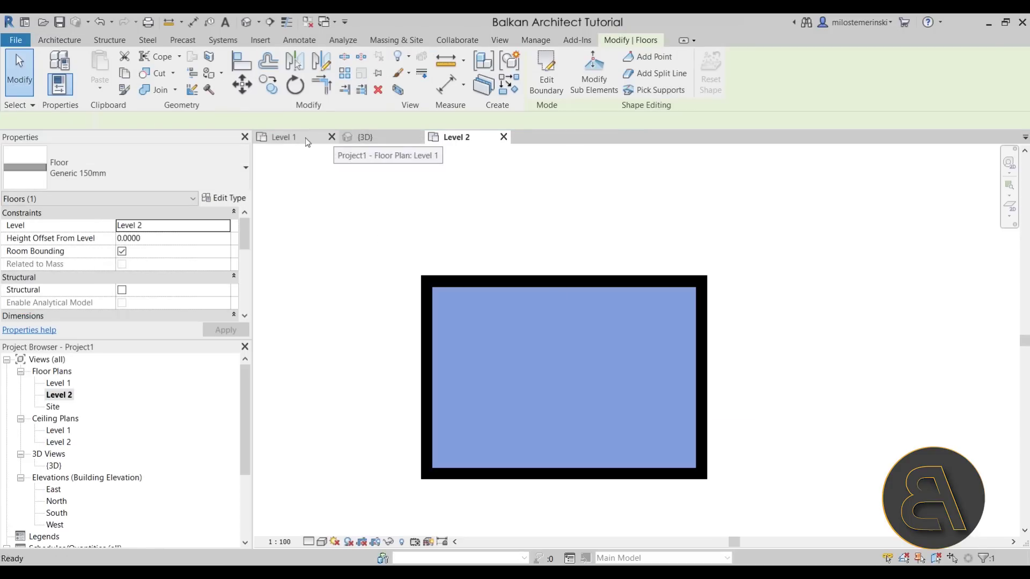
left_click(305, 138)
left_click(372, 137)
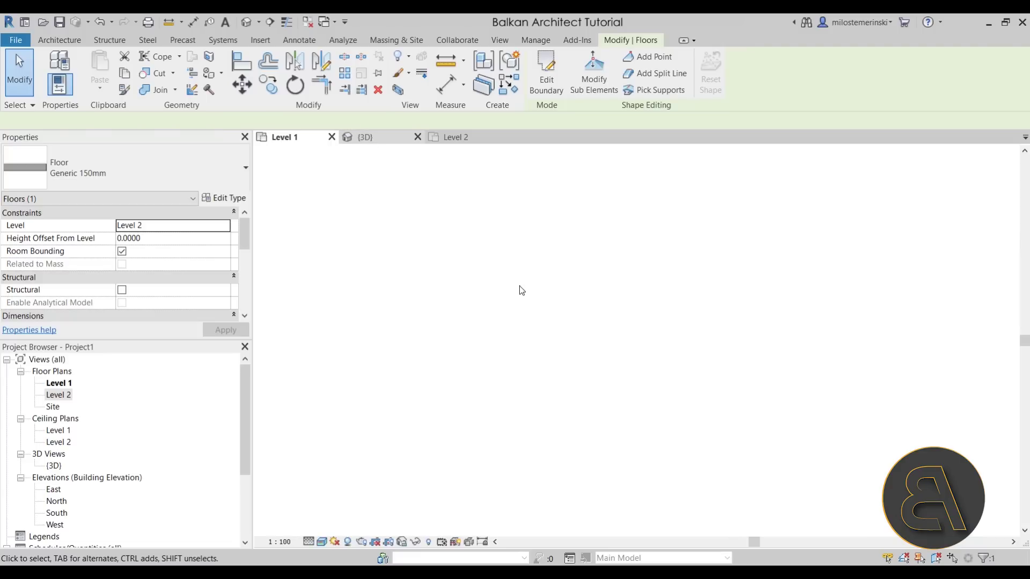
mouse_move(532, 376)
middle_mouse_down("shift")
mouse_move(550, 398)
mouse_move(536, 375)
middle_mouse_up("shift")
key("Escape")
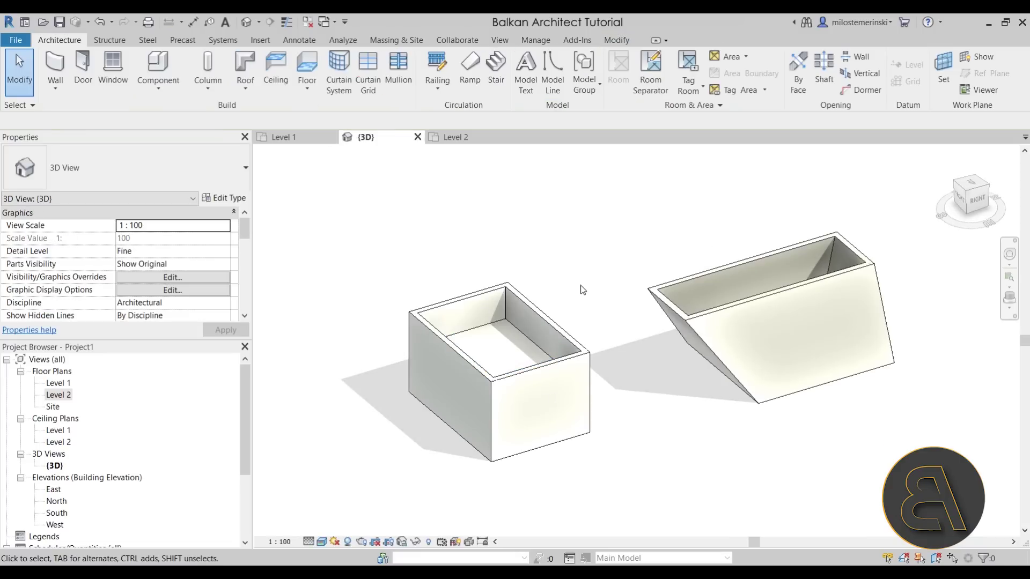
- Move a long side wall and the far end wall of the vertical-wall box to test the floor's locked boundary
left_click(489, 297)
left_click(516, 294)
left_click_drag(540, 293, 516, 296)
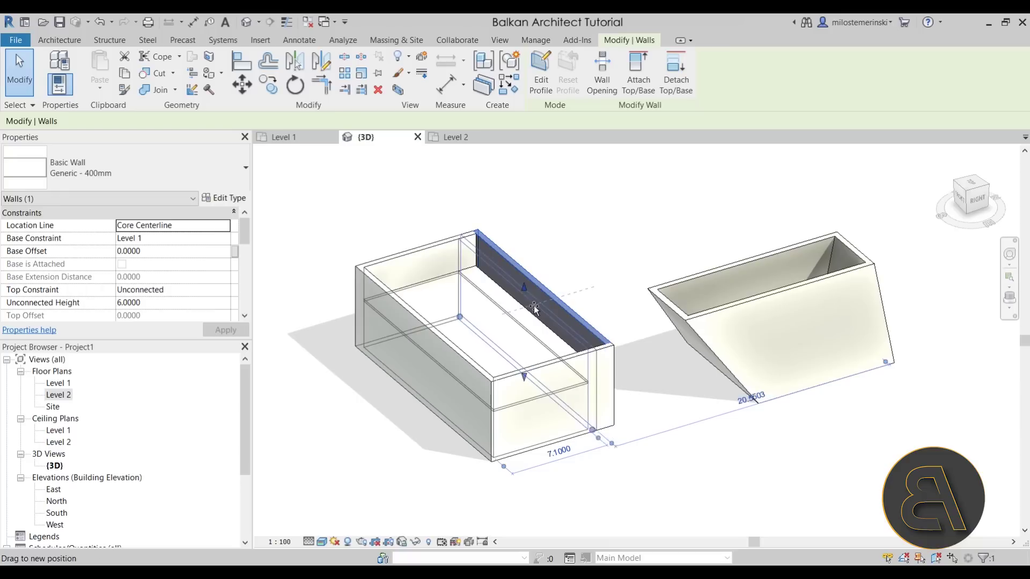
left_click(414, 264)
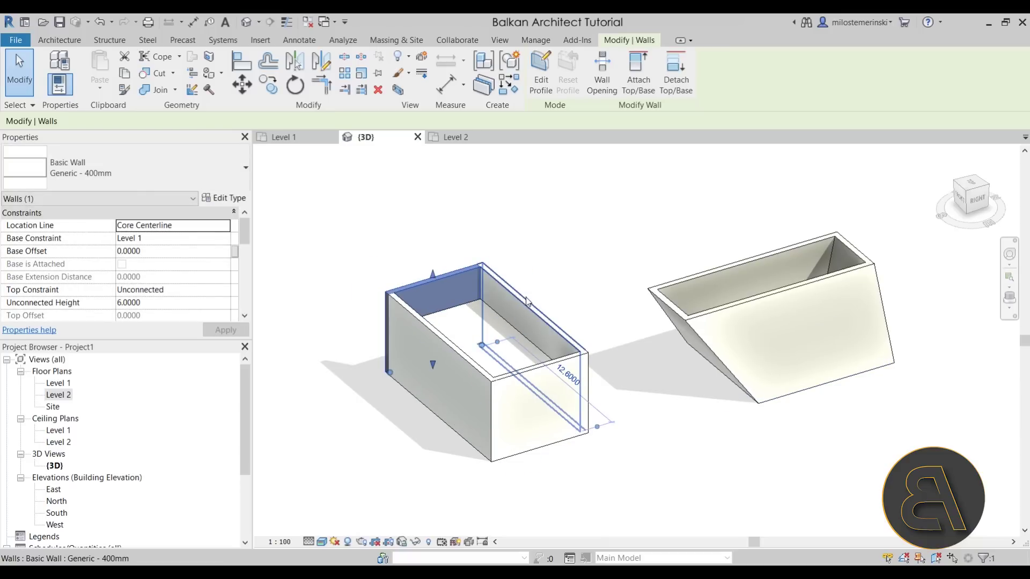
- Select the chain of four vertical walls and set their cross-section to Slanted with a 10° angle from vertical
key("Tab")
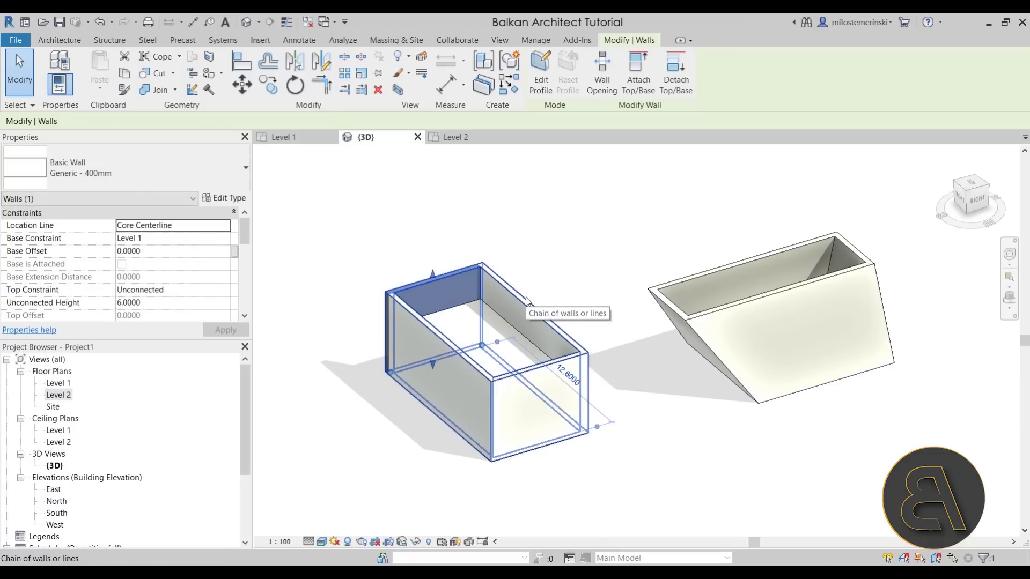
left_click(526, 297)
scroll(207, 275, "down", 4)
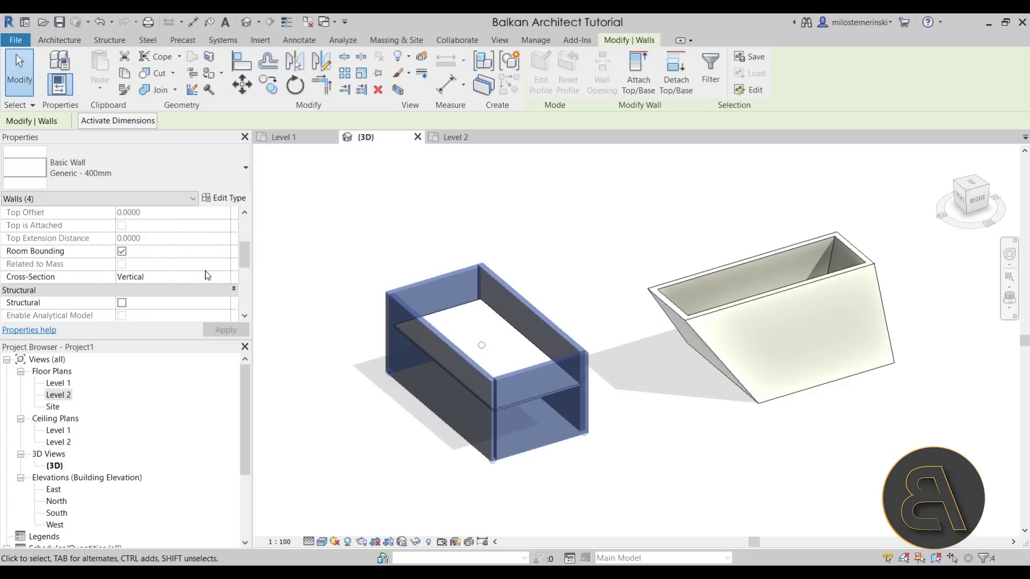
left_click(225, 277)
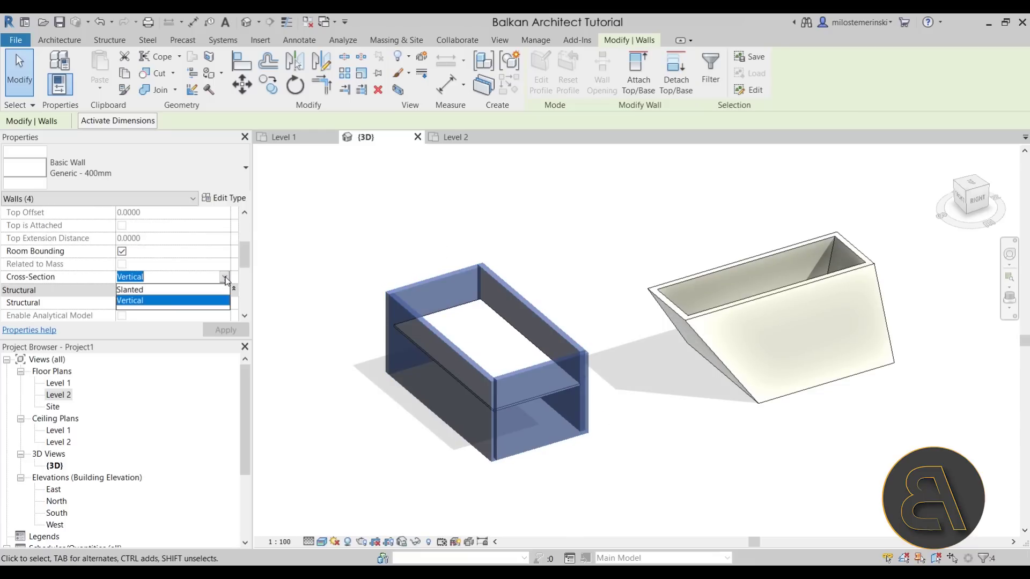
left_click(129, 292)
left_click(173, 290)
double_click(173, 290)
type("10")
key("Return")
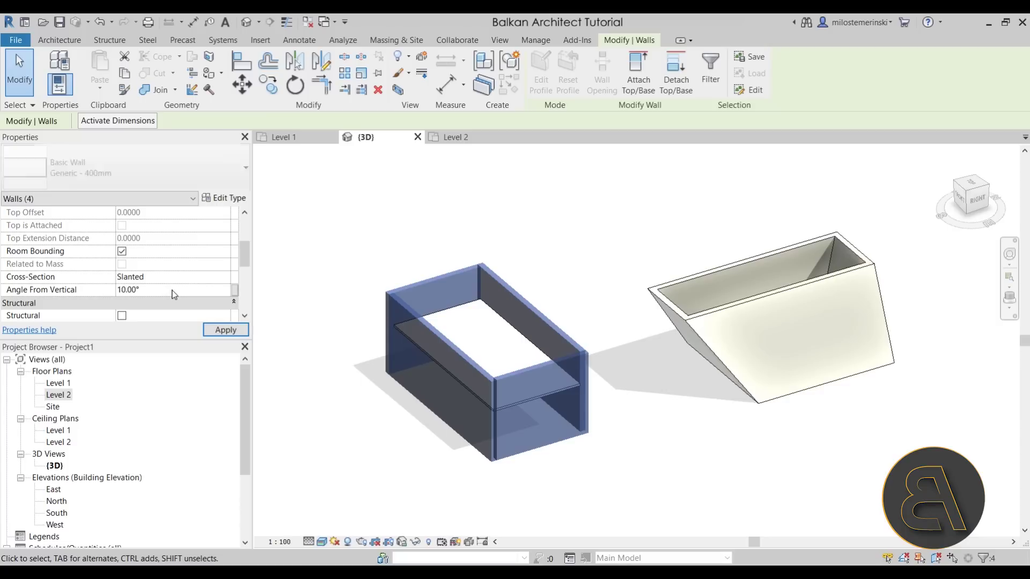
left_click(626, 441)
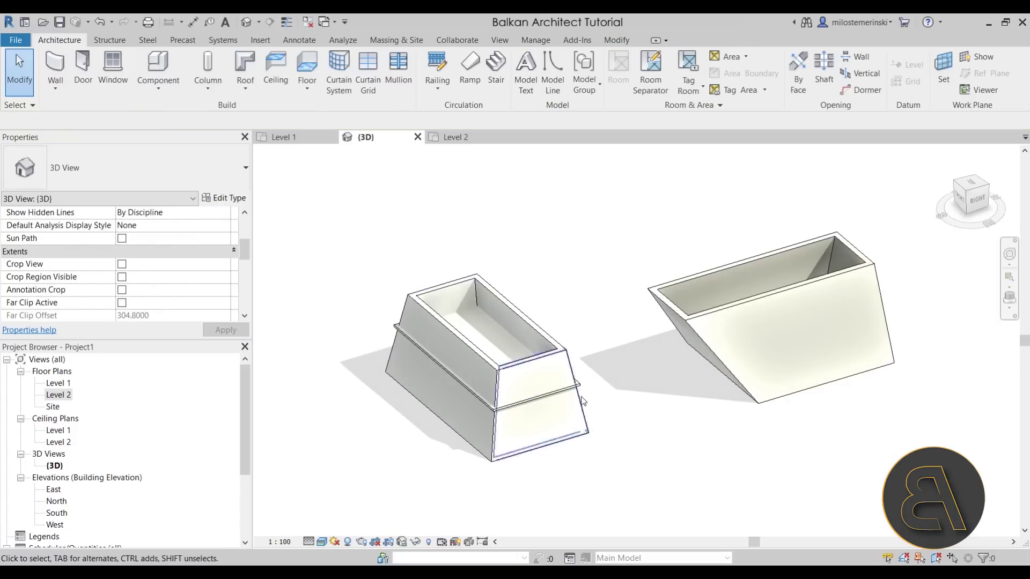
- Select the constrained floor, and move the slanted long wall of the tapered box to test how the floor follows it
left_click(565, 393)
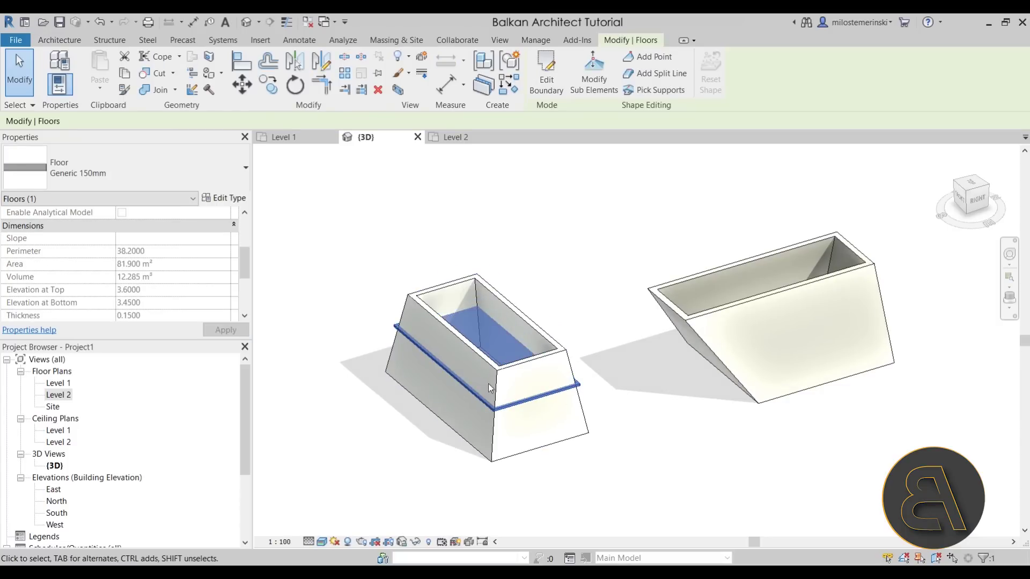
left_click(431, 412)
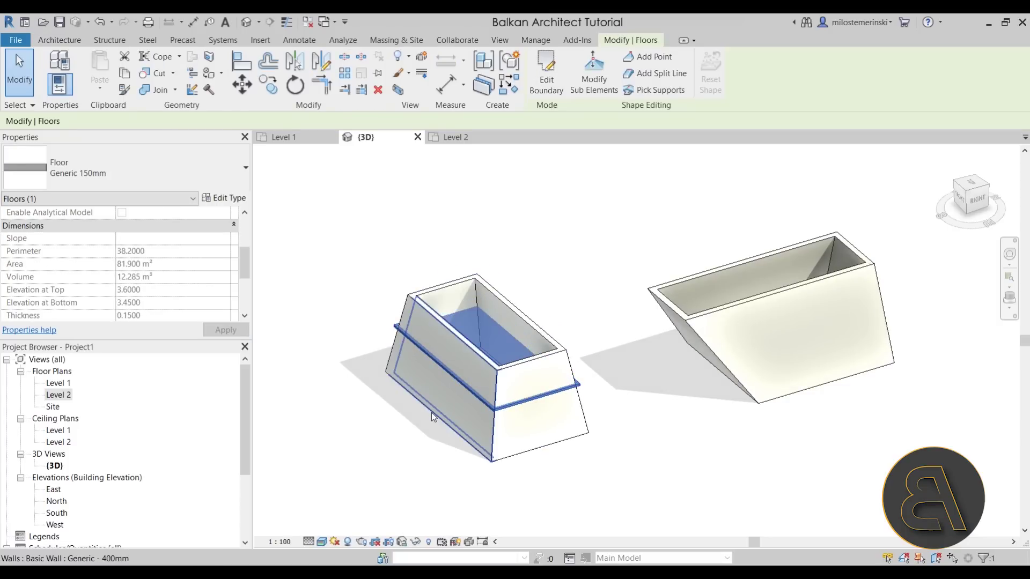
left_click(403, 419)
mouse_move(403, 424)
left_mouse_down()
mouse_move(437, 419)
mouse_move(401, 421)
left_mouse_up()
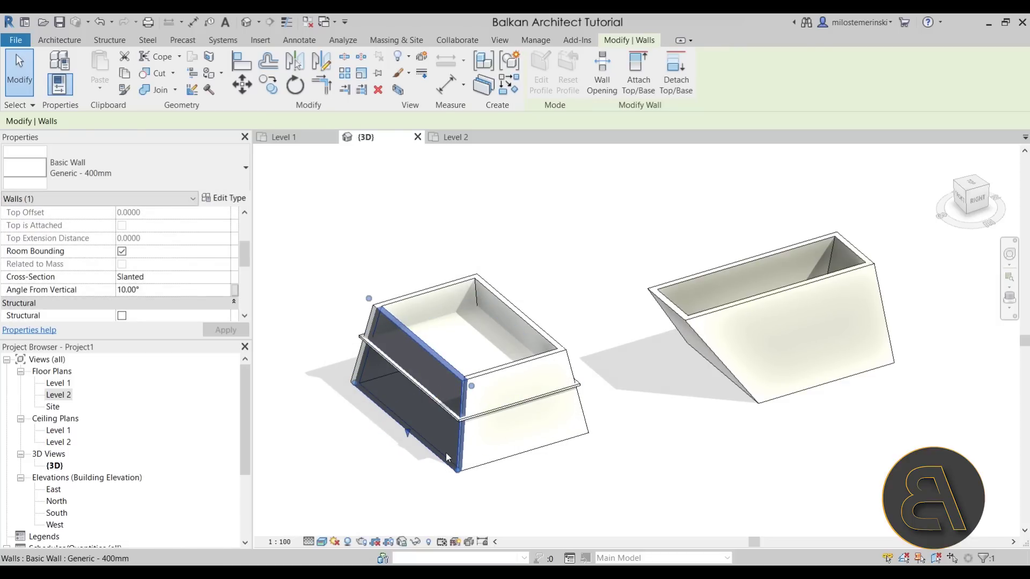
left_click_drag(446, 453, 473, 445)
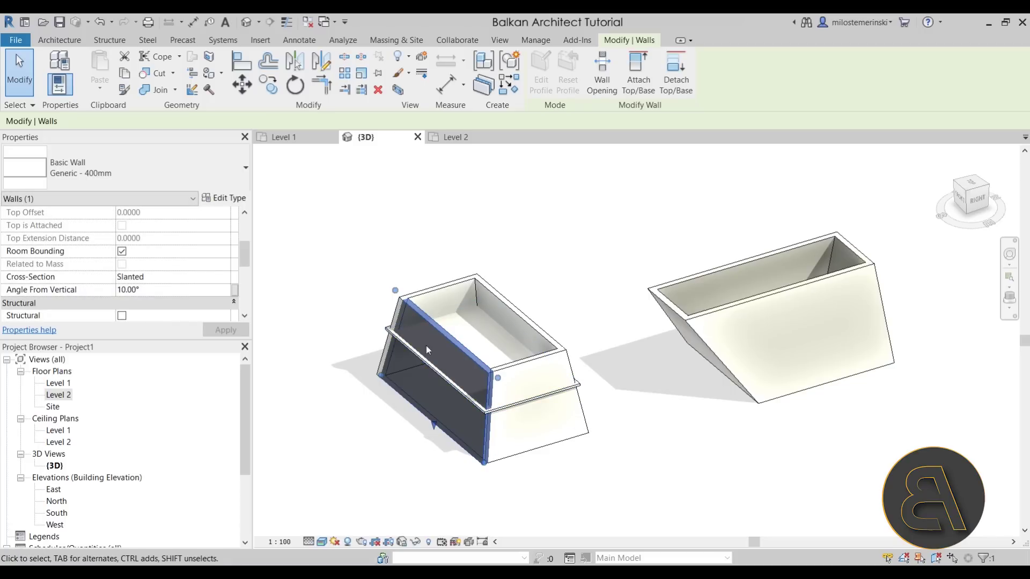
left_click(712, 391)
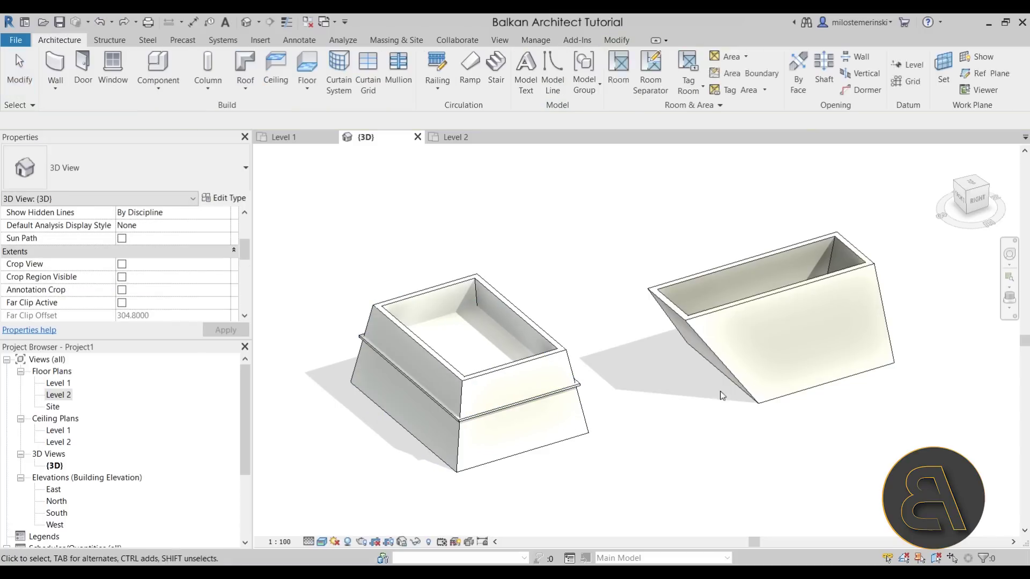
- Select the mass inside the face-based walls and give it a mass floor at Level 2
key("Tab")
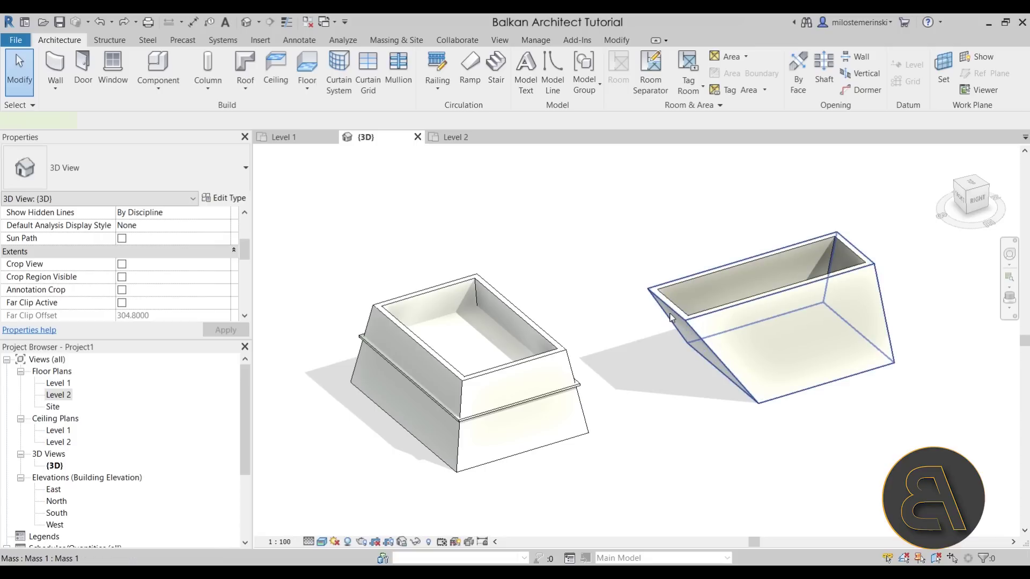
left_click(670, 317)
middle_click_drag(697, 458, 697, 375, "shift")
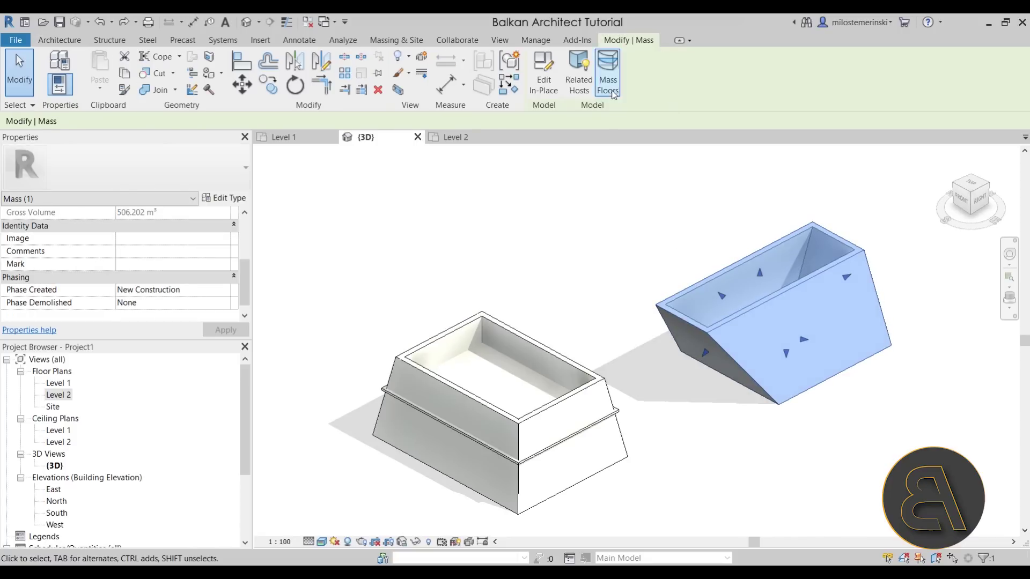
left_click(608, 75)
left_click(433, 222)
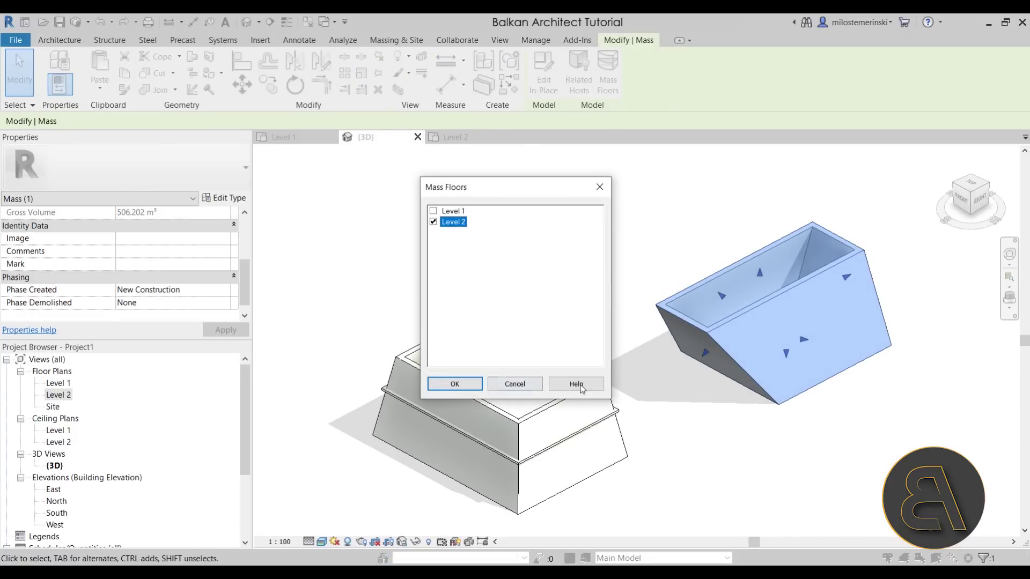
key("Return")
left_click(747, 432)
middle_click_drag(812, 451, 798, 329, "shift")
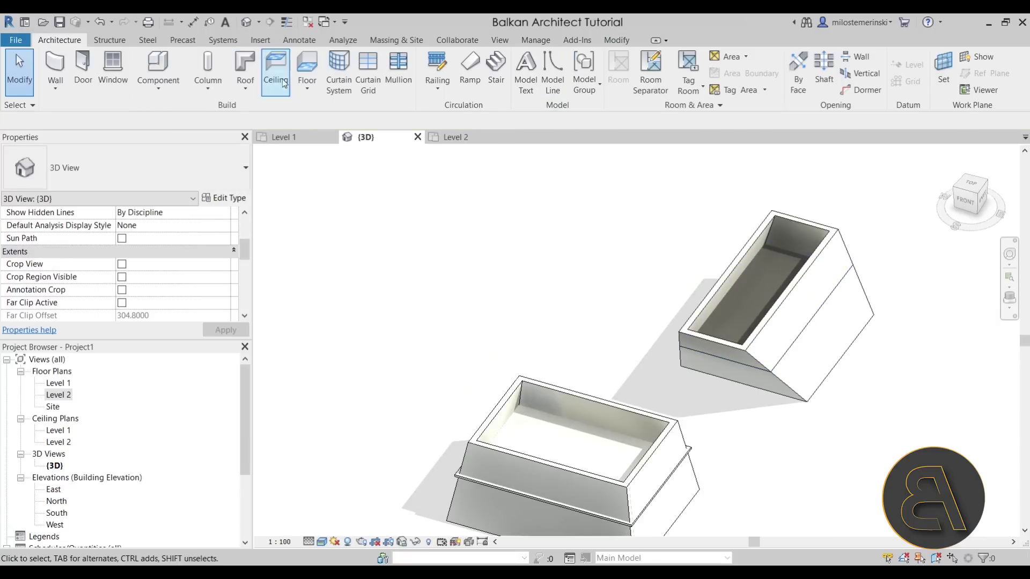
left_click(308, 64)
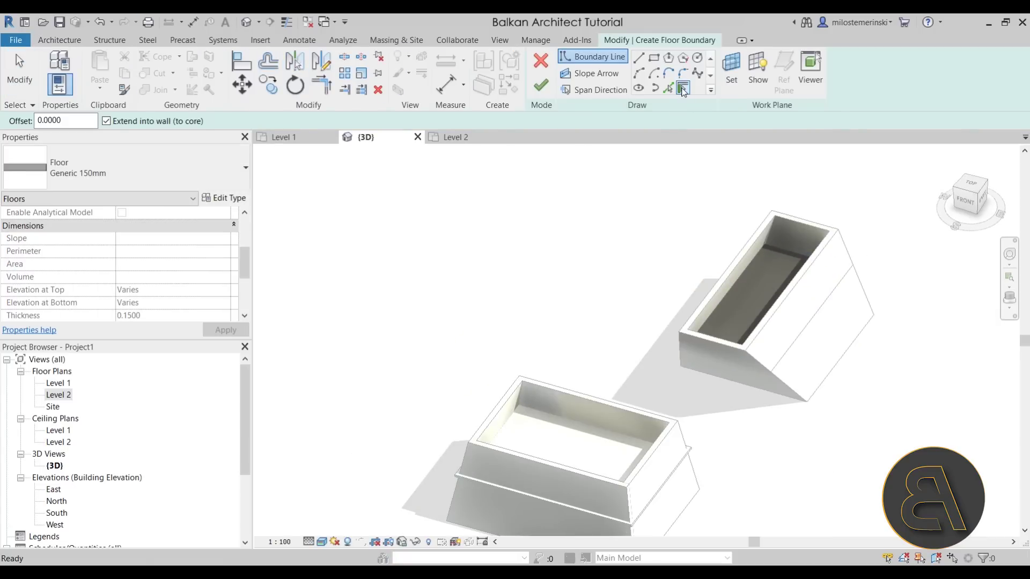
key("Escape")
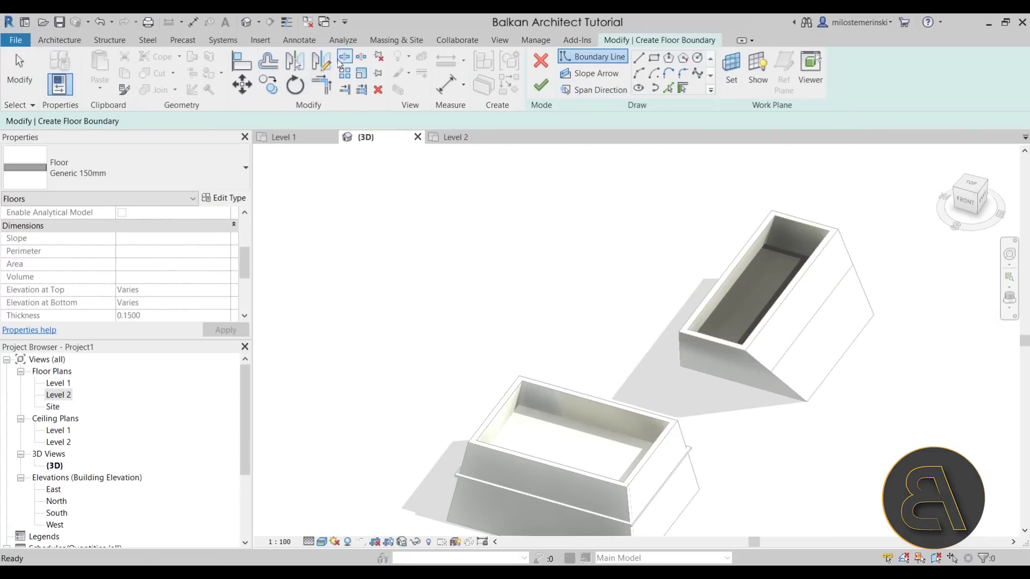
left_click(539, 61)
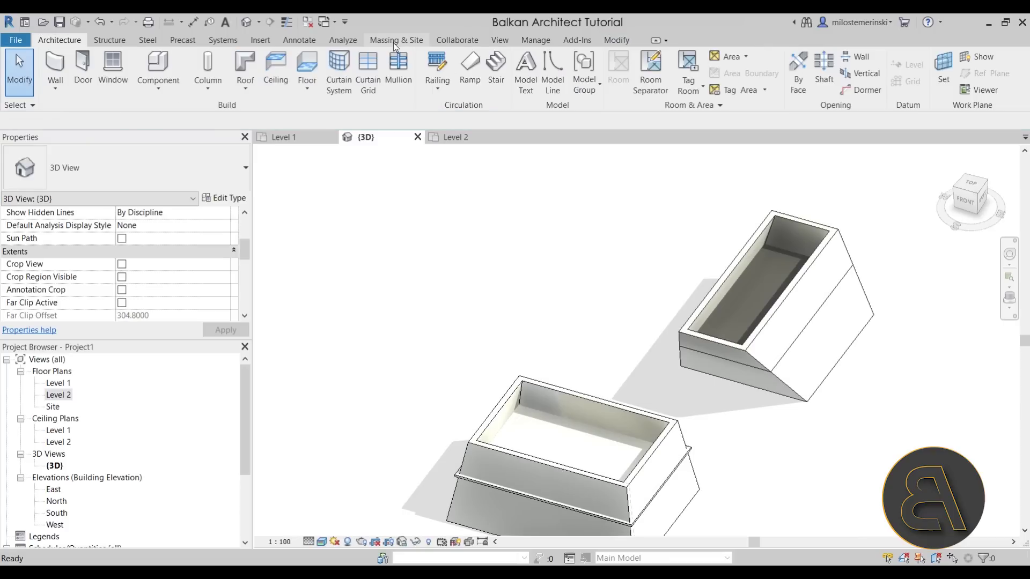
- Create a Generic 150mm floor by face from the mass floor at Level 2
left_click(396, 40)
left_click(274, 56)
left_click(811, 325)
left_click(611, 73)
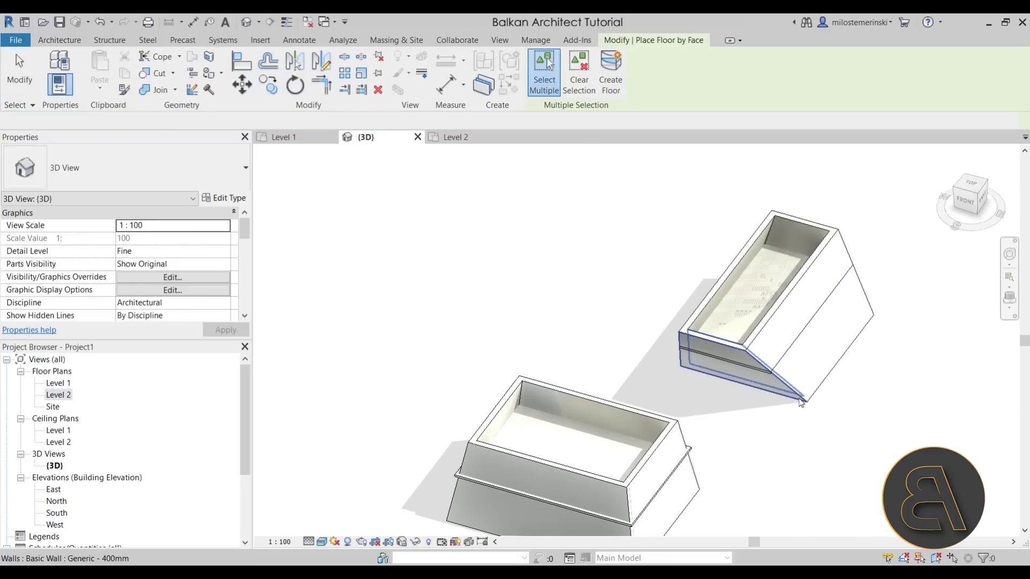
key("Escape")
- Edit the mass in place, pull its long face's top edge outward until the top is about 8.4 m wide, and finish the mass
middle_click_drag(816, 436, 678, 290, "shift")
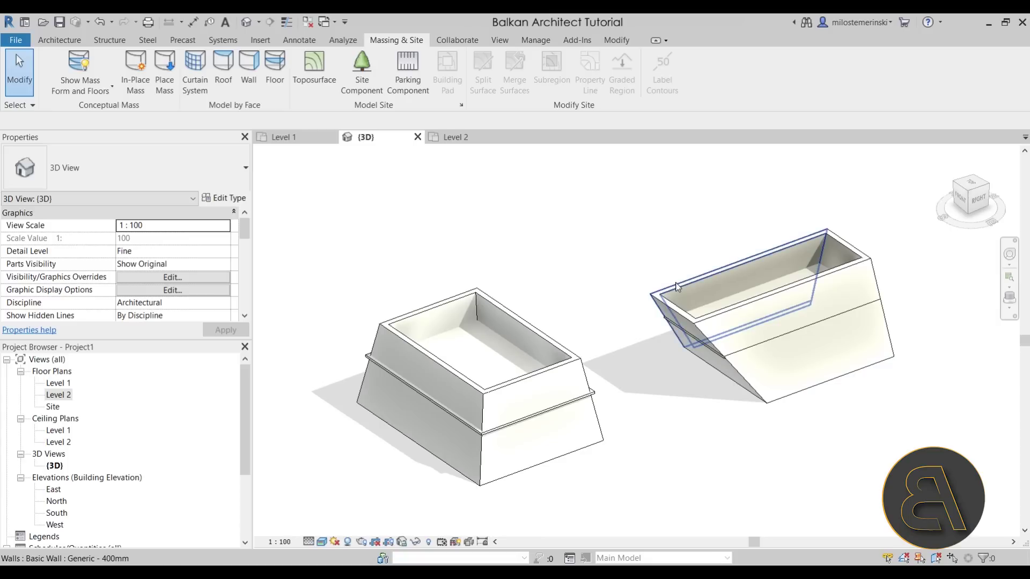
left_click(677, 287)
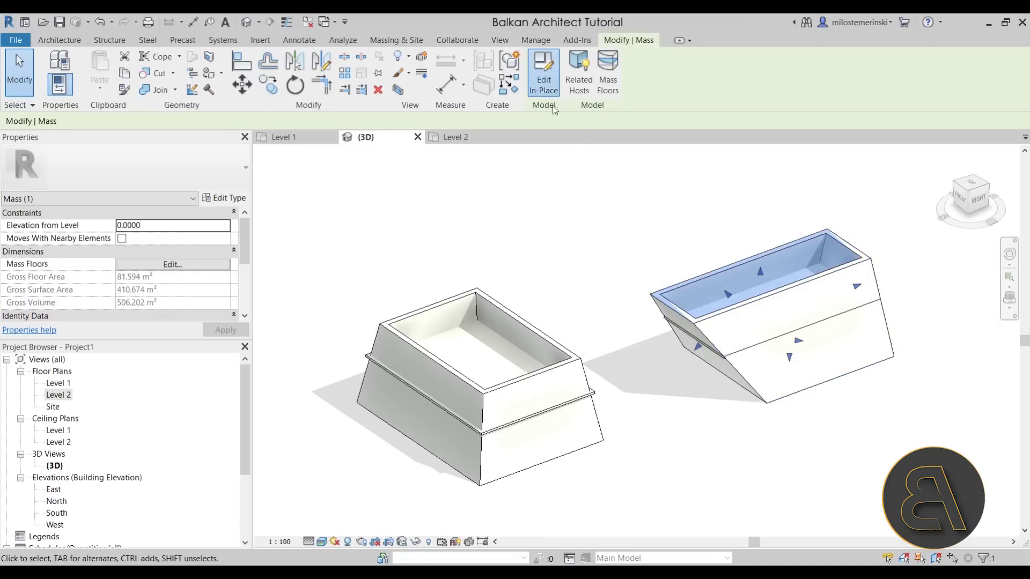
left_click(550, 92)
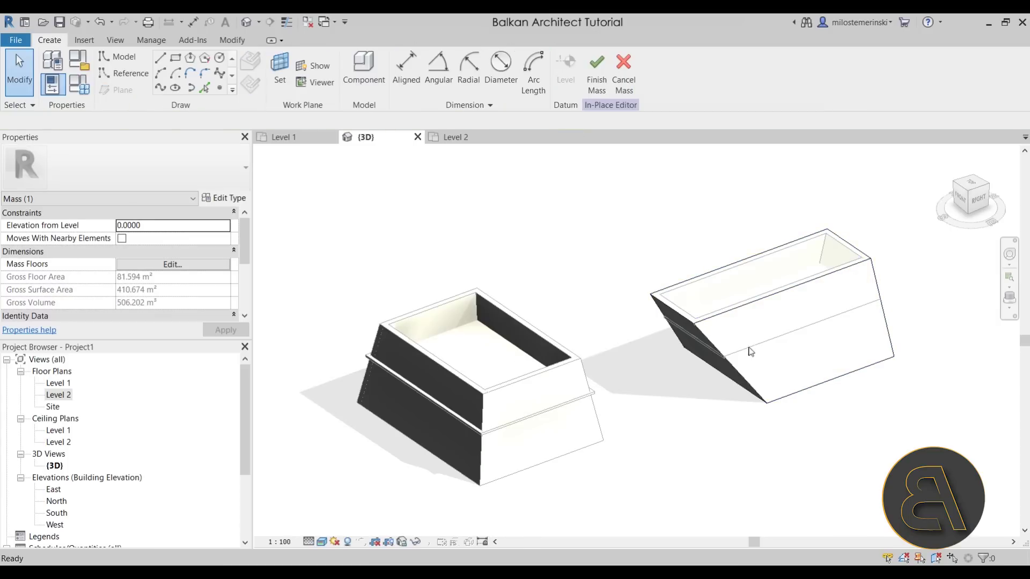
left_click(751, 317)
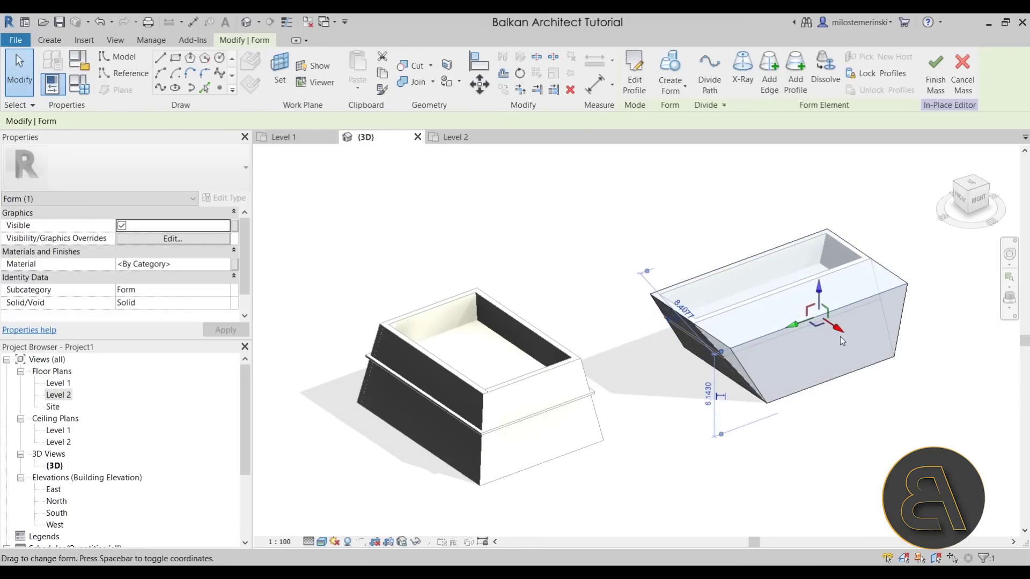
left_click(935, 70)
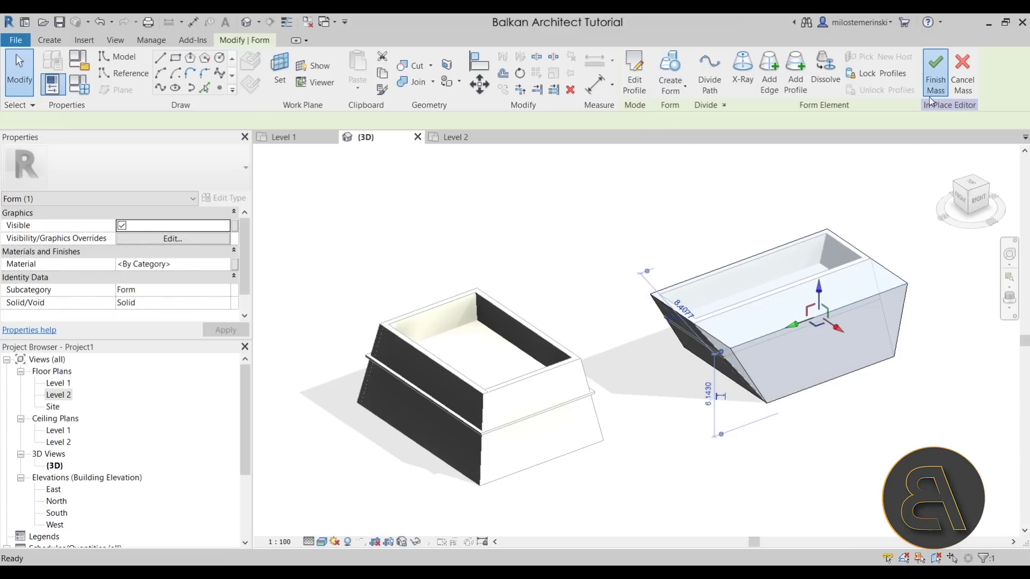
- Update the long wall left behind by the reshaped mass to its new face
left_click(786, 290)
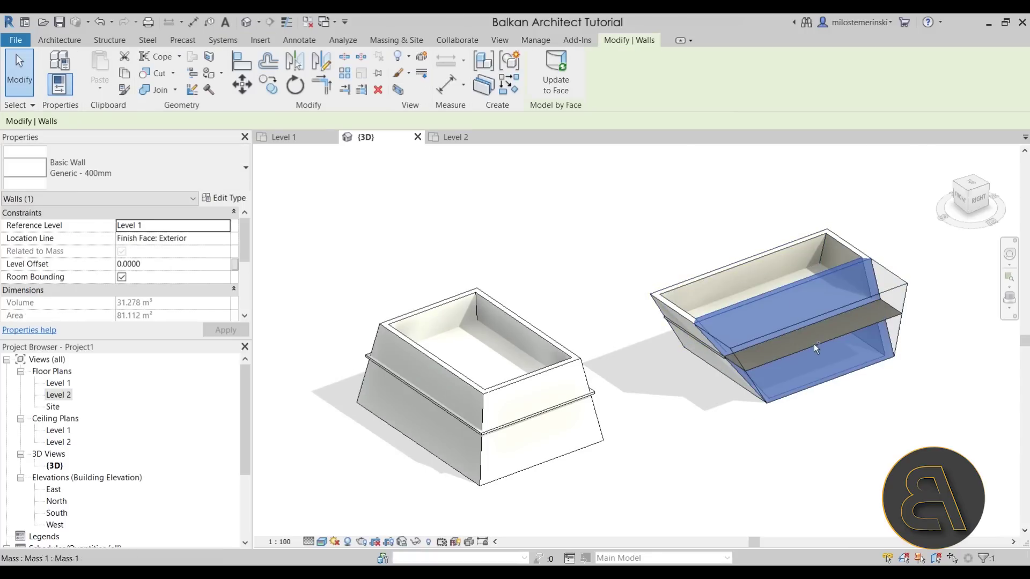
left_click(814, 344, "ctrl")
left_click(571, 199)
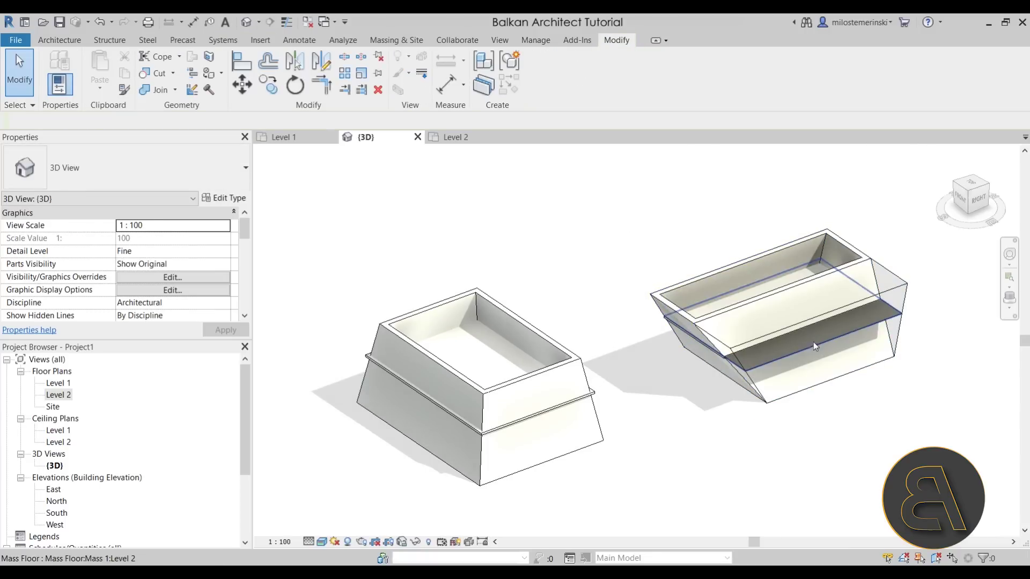
left_click(772, 297)
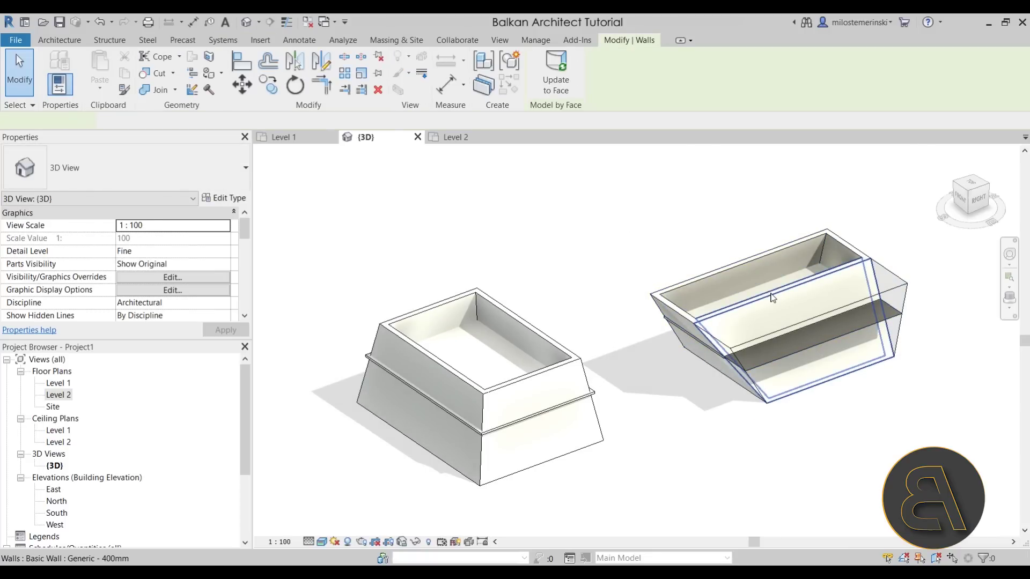
left_click(550, 79)
- Update the Generic 150mm floor in the mass-based box to the enlarged Level 2 mass floor
left_click(847, 337)
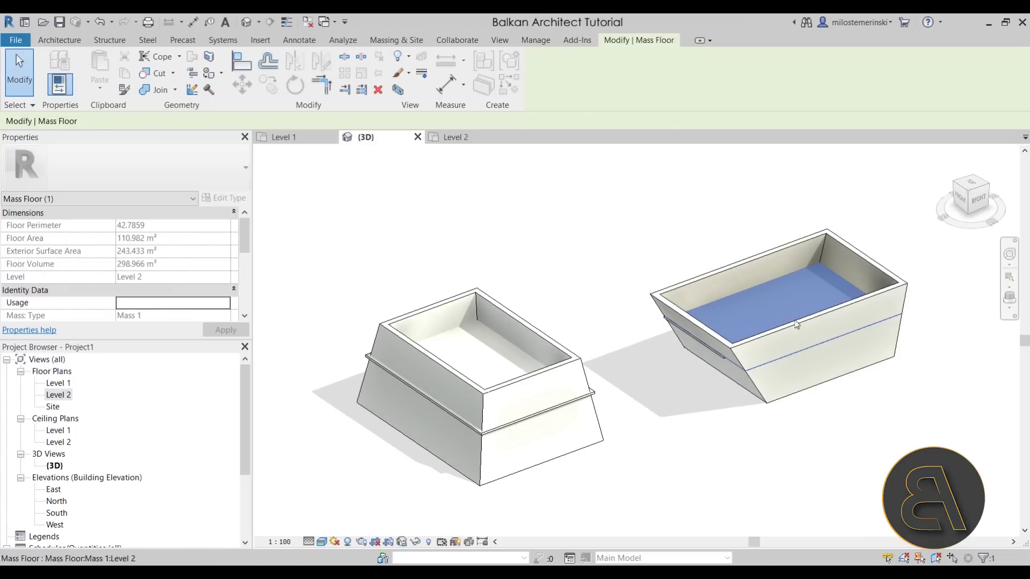
middle_click_drag(843, 359, 810, 361, "shift")
key("Escape")
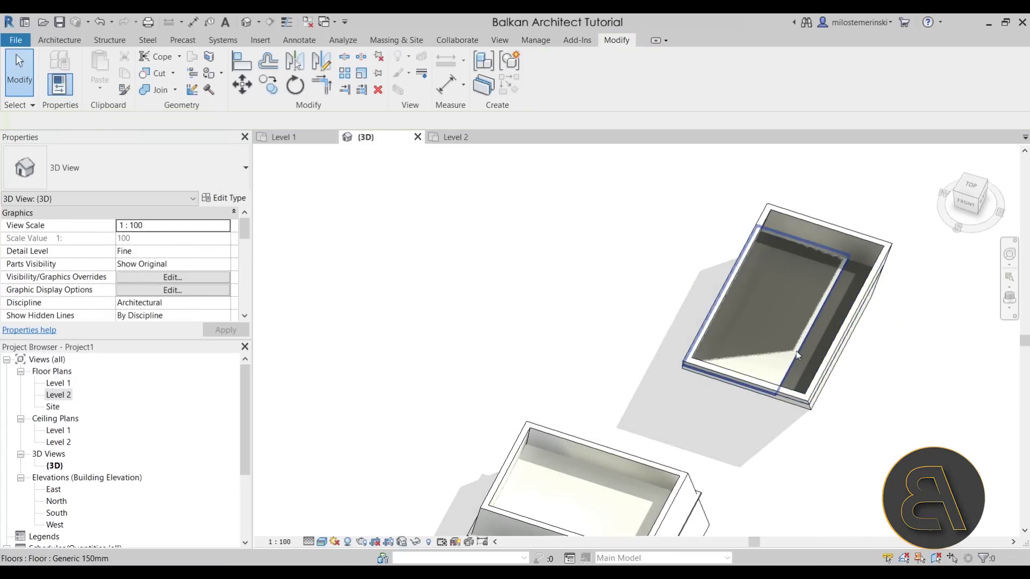
left_click(795, 351)
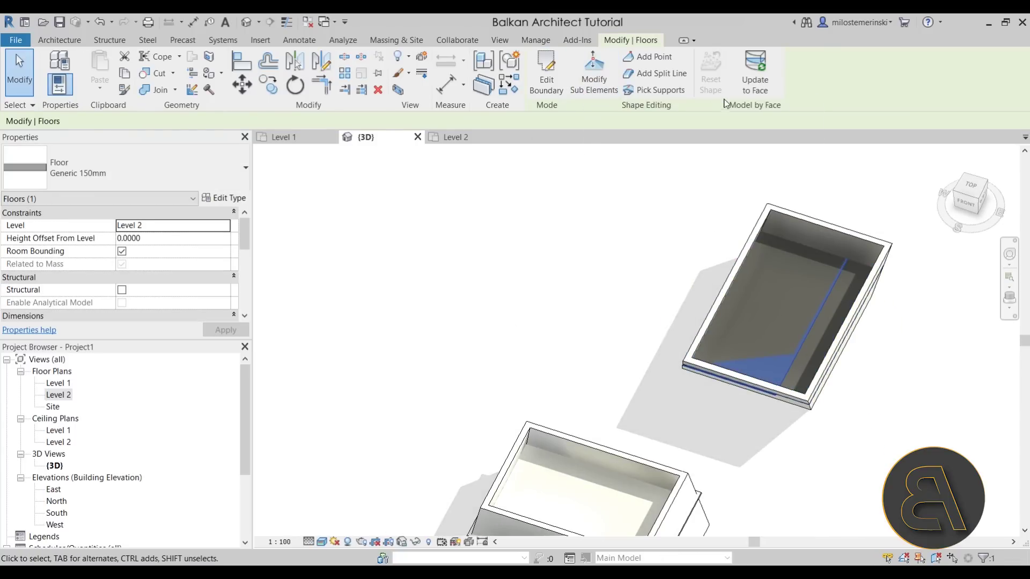
left_click(740, 166)
middle_click_drag(894, 451, 809, 352, "shift")
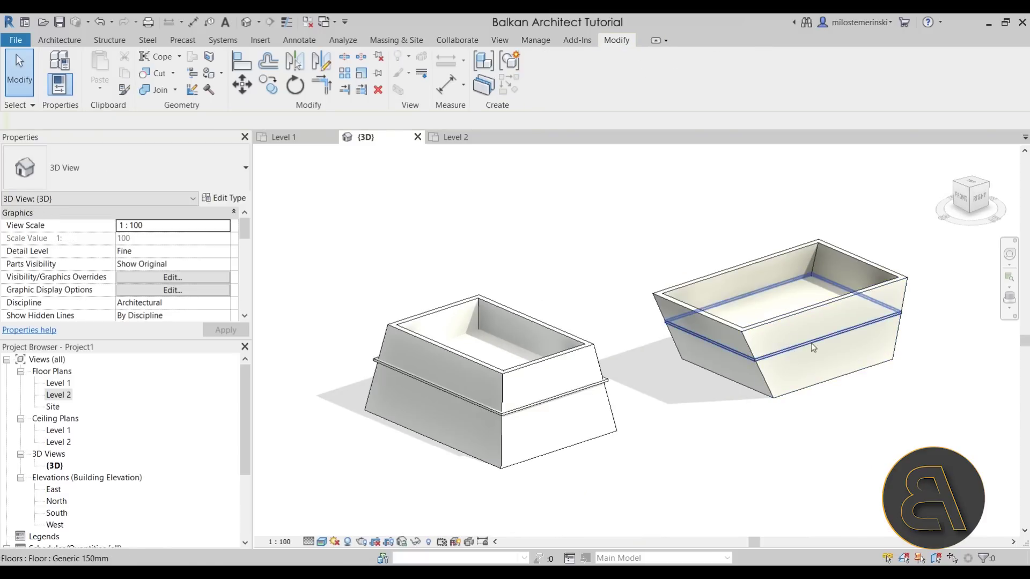
- Compare the floors of both boxes in 3D, and select the floor protruding through the tapered box's slanted walls
middle_click_drag(783, 376, 799, 341, "shift")
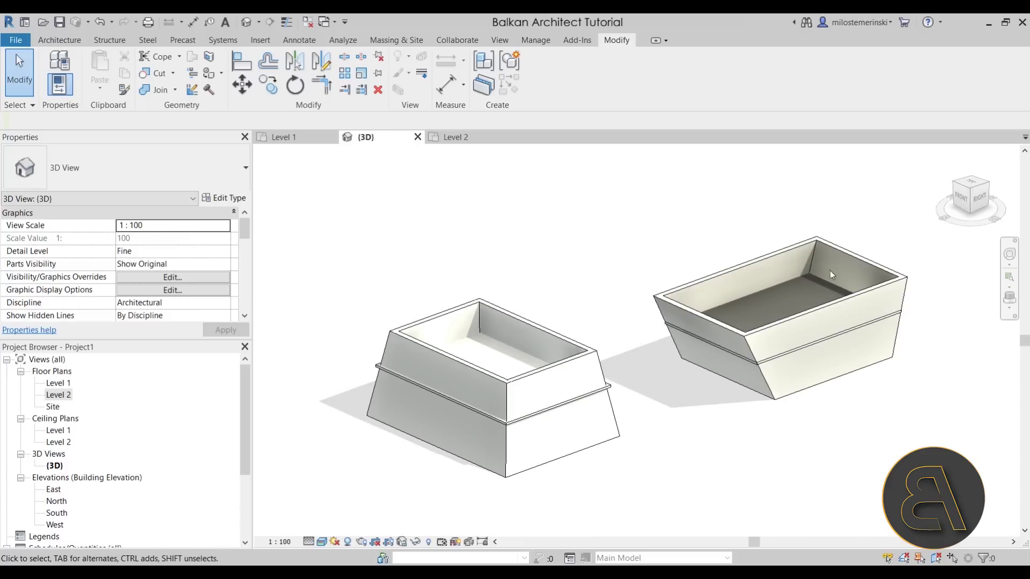
middle_click_drag(836, 420, 832, 416, "shift")
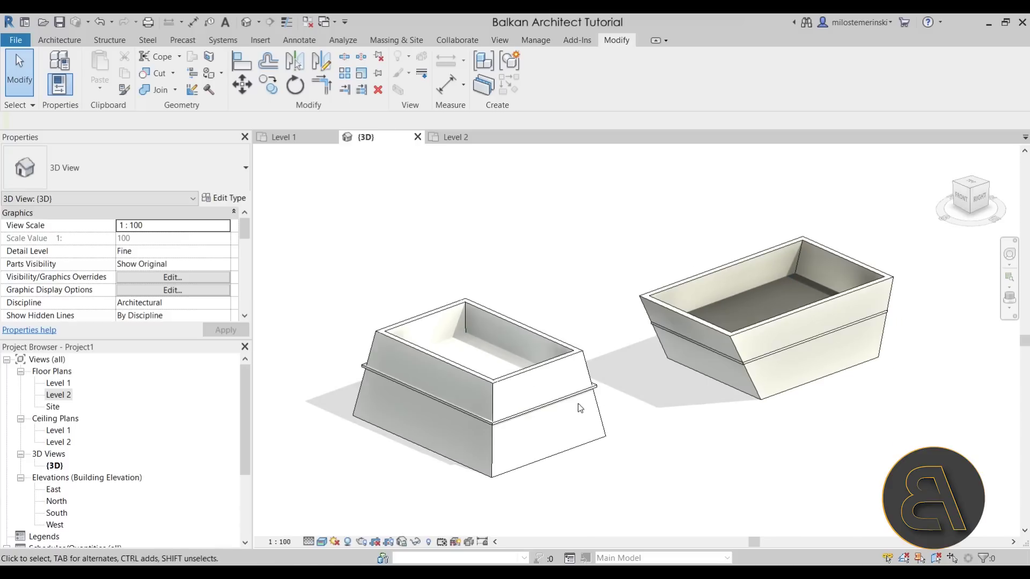
left_click(596, 435)
middle_click_drag(601, 446, 539, 434, "shift")
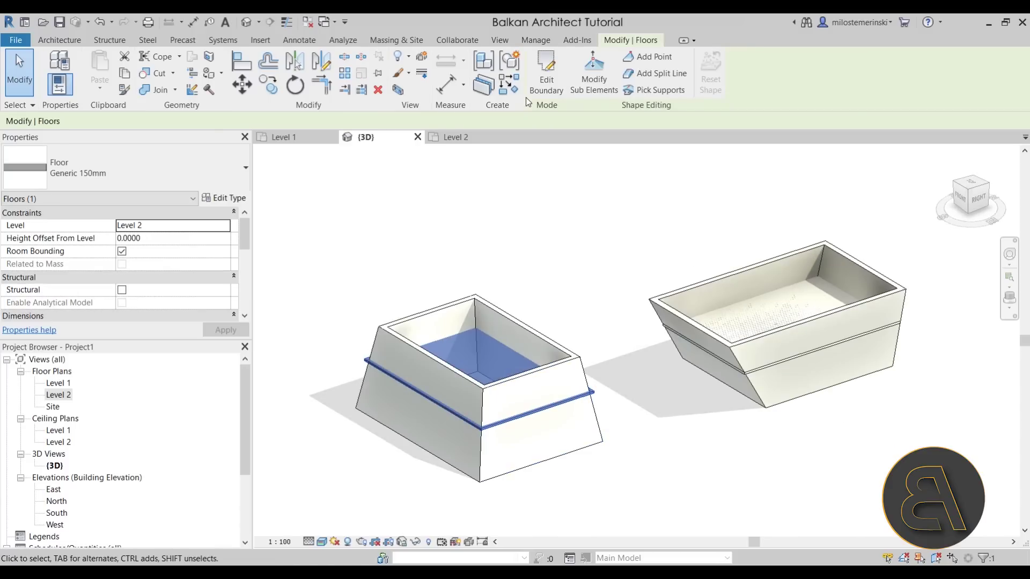
- Open the protruding floor's boundary sketch for review, finish it, and inspect the tapered box in 3D
left_click(543, 80)
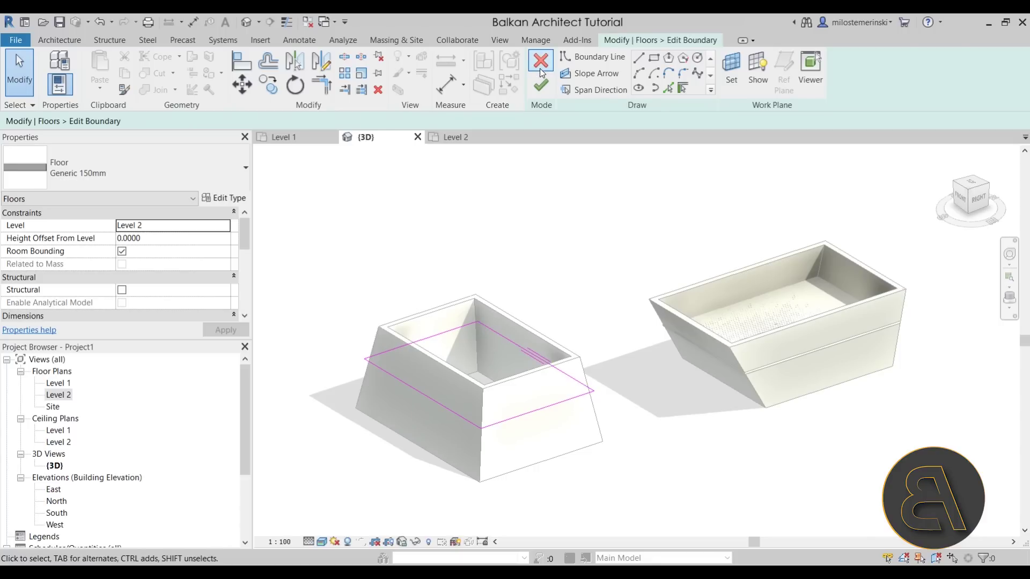
left_click(541, 85)
left_click(609, 406)
middle_click_drag(623, 384, 637, 382, "shift")
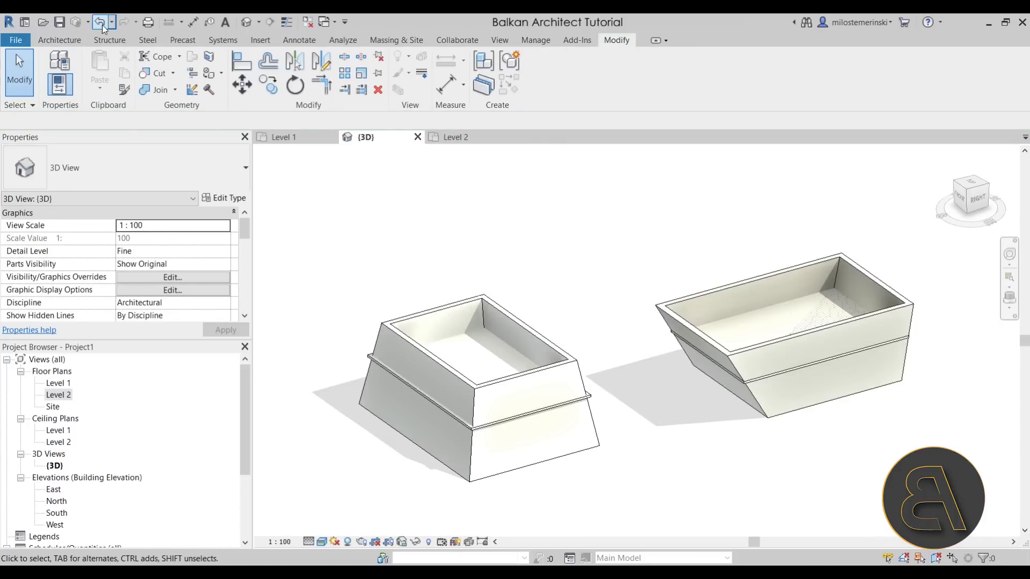
- Delete the tapered box's Level 2 floor and set the cross-section of its four walls to Vertical
left_click(421, 390)
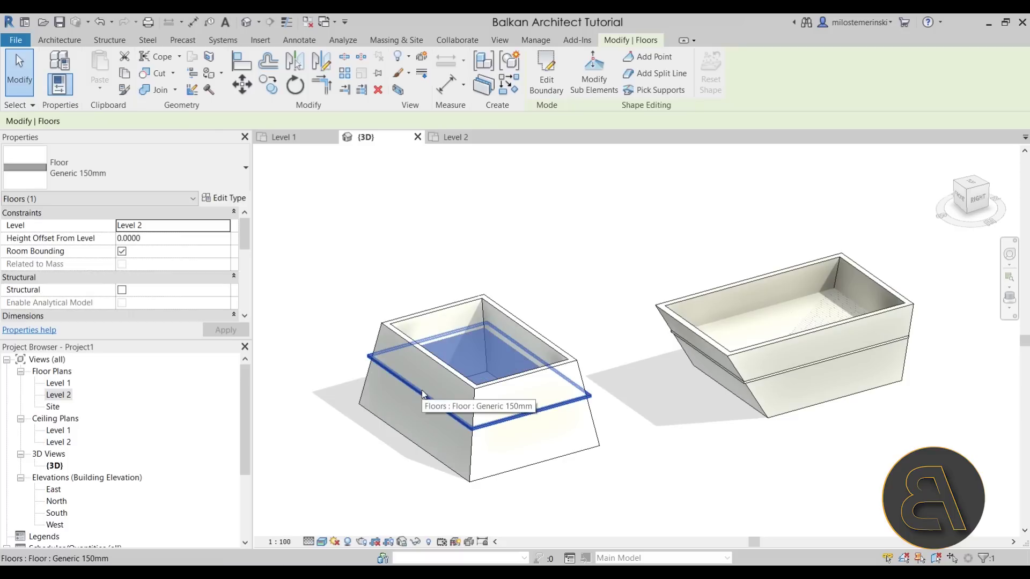
key("Escape")
key("Tab")
left_click(439, 367)
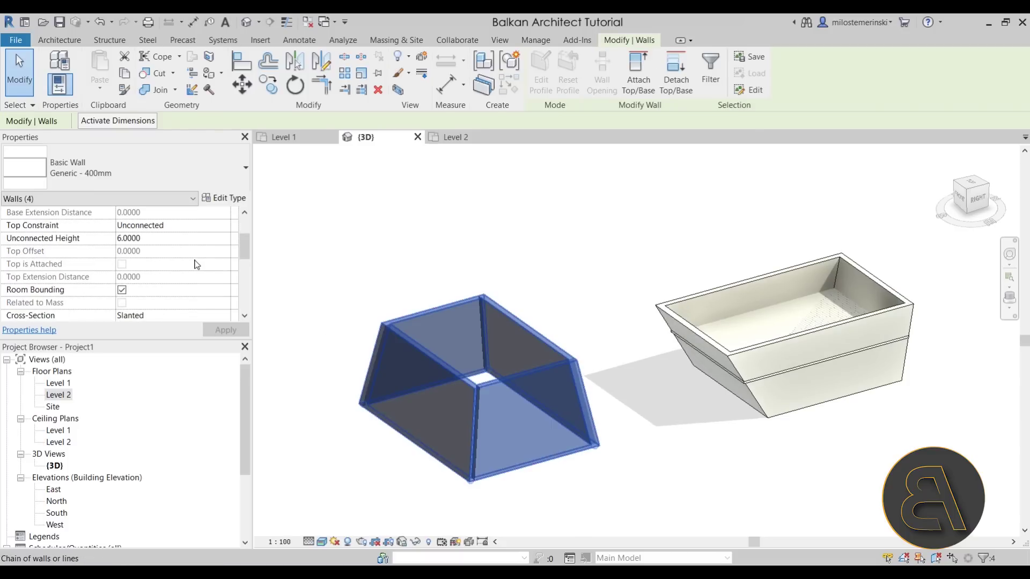
scroll(224, 288, "up", 1)
left_click(225, 276)
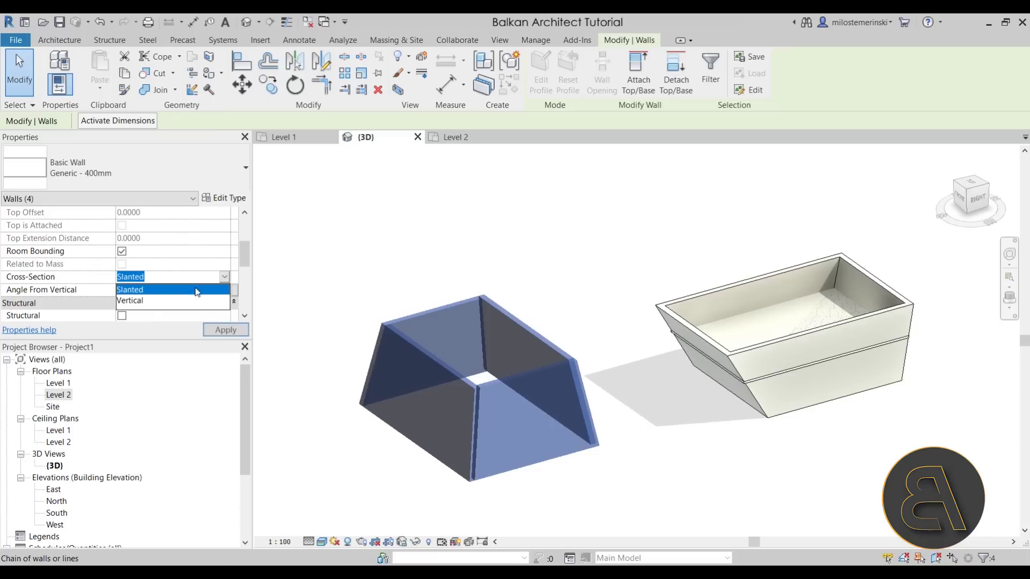
left_click(149, 302)
left_click(423, 277)
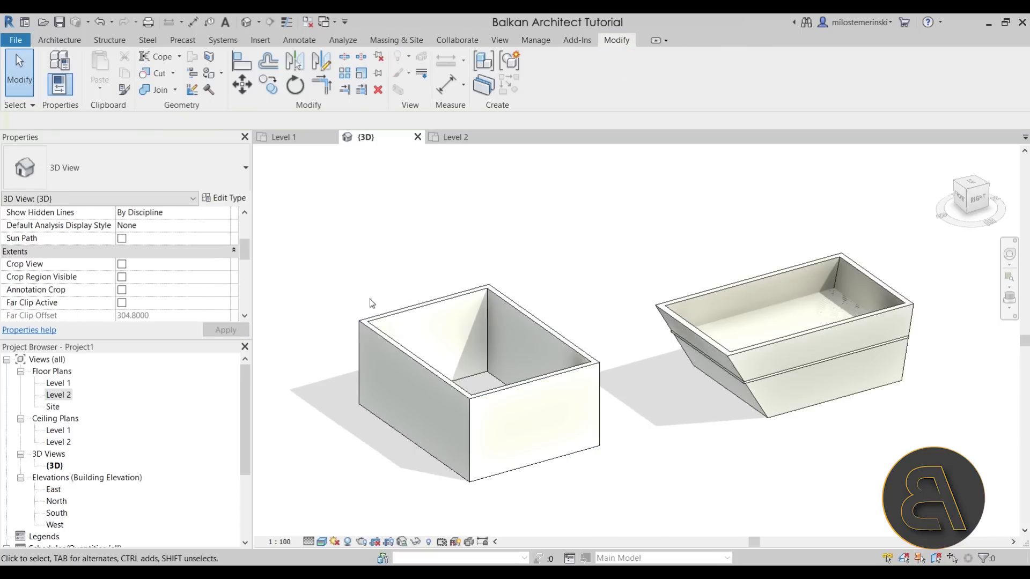
- In the Level 2 plan, start a Generic - 400mm roof by footprint with slope-defining lines along all four walls' outer faces
left_click(455, 136)
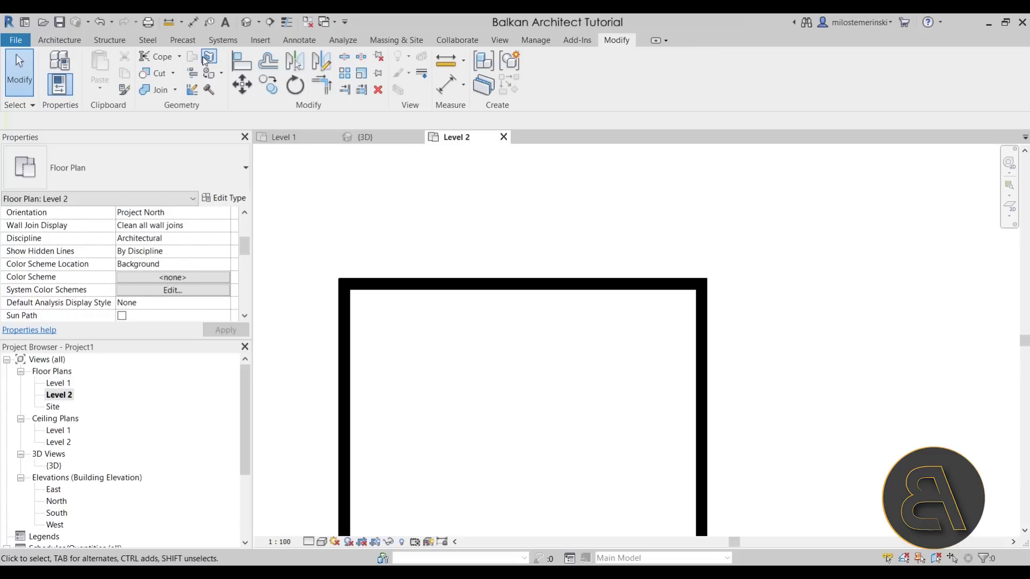
left_click(59, 40)
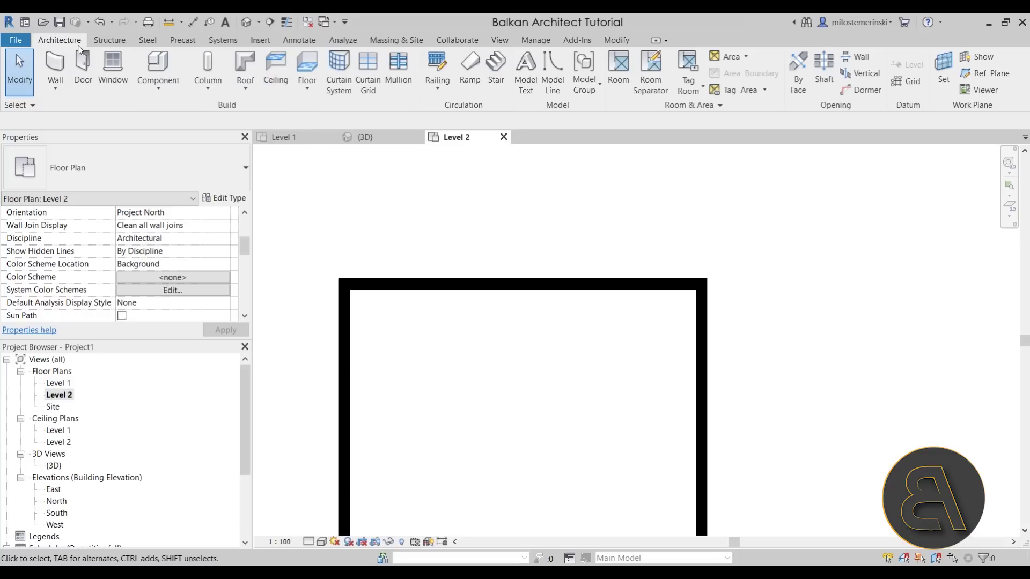
left_click(247, 69)
scroll(494, 240, "down", 3)
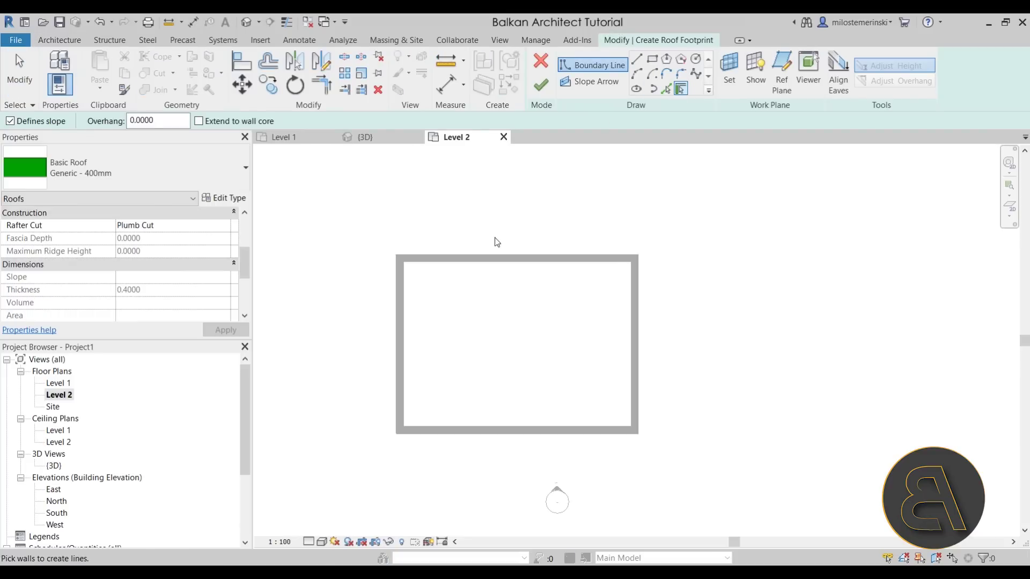
left_click(485, 214)
left_click(388, 279)
key("Tab")
left_click(484, 385)
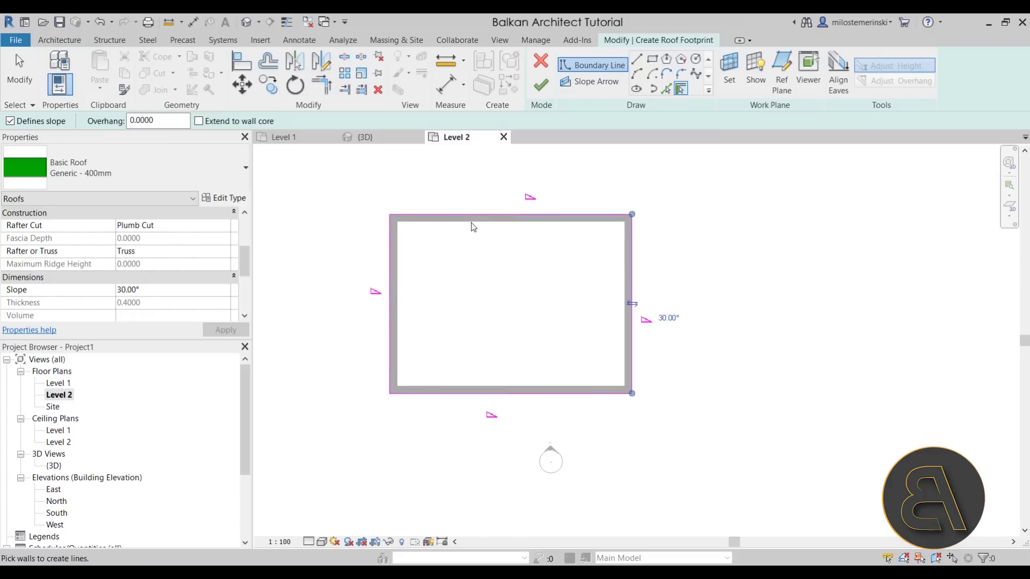
key("Escape")
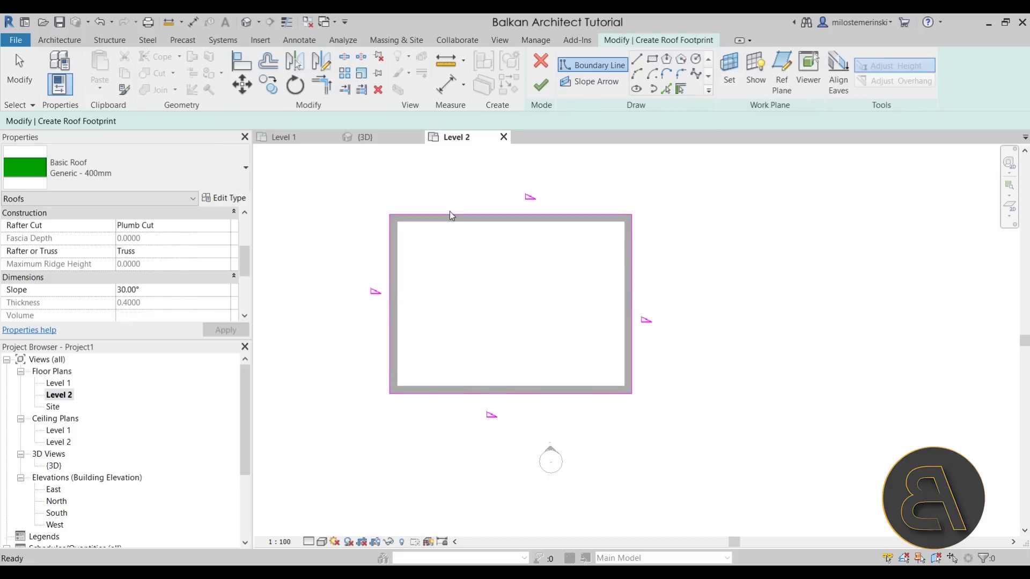
- Lock each of the four roof footprint lines to its wall's outer face
left_click(449, 214)
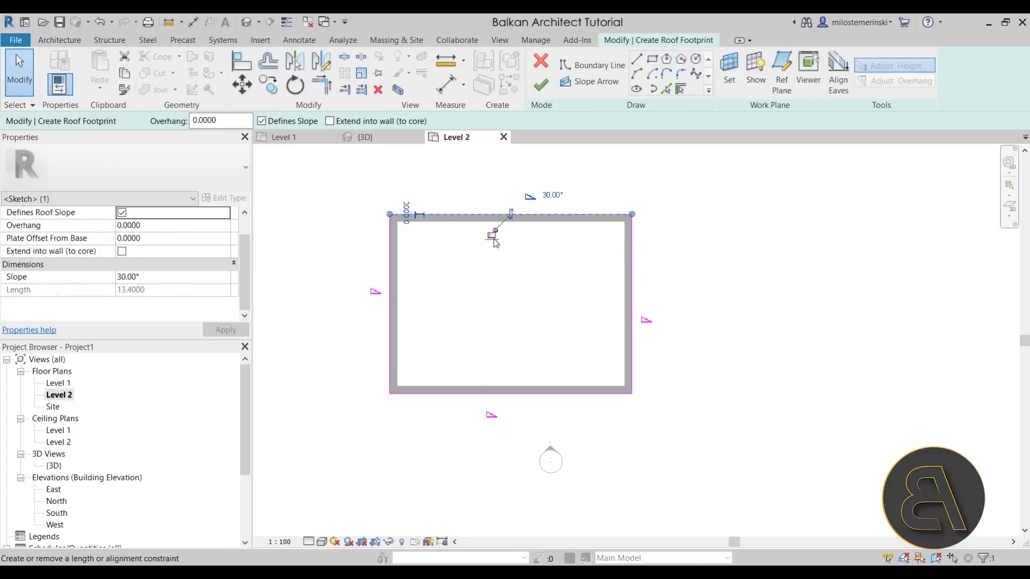
left_click(390, 283)
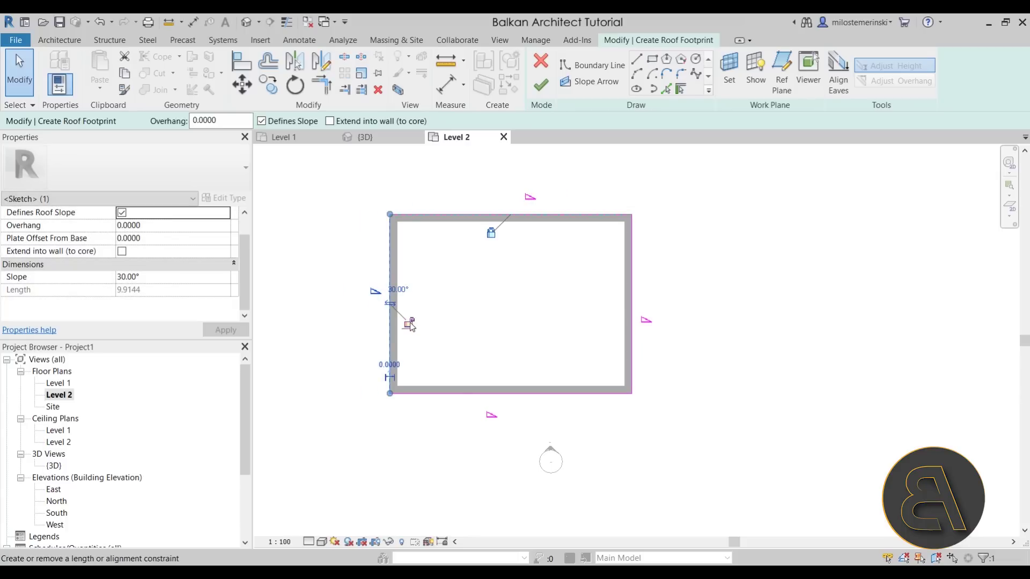
left_click(472, 395)
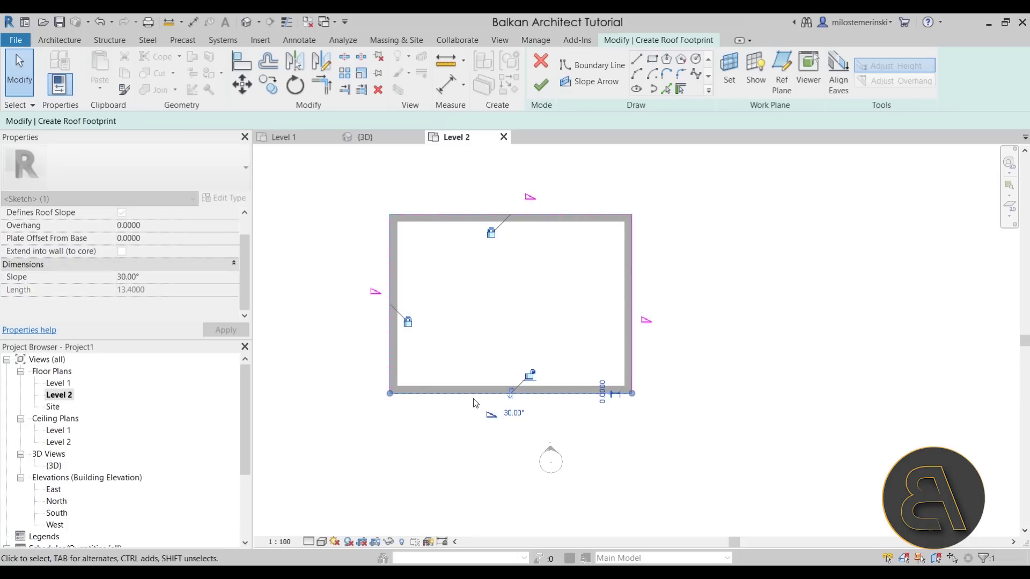
left_click(632, 358)
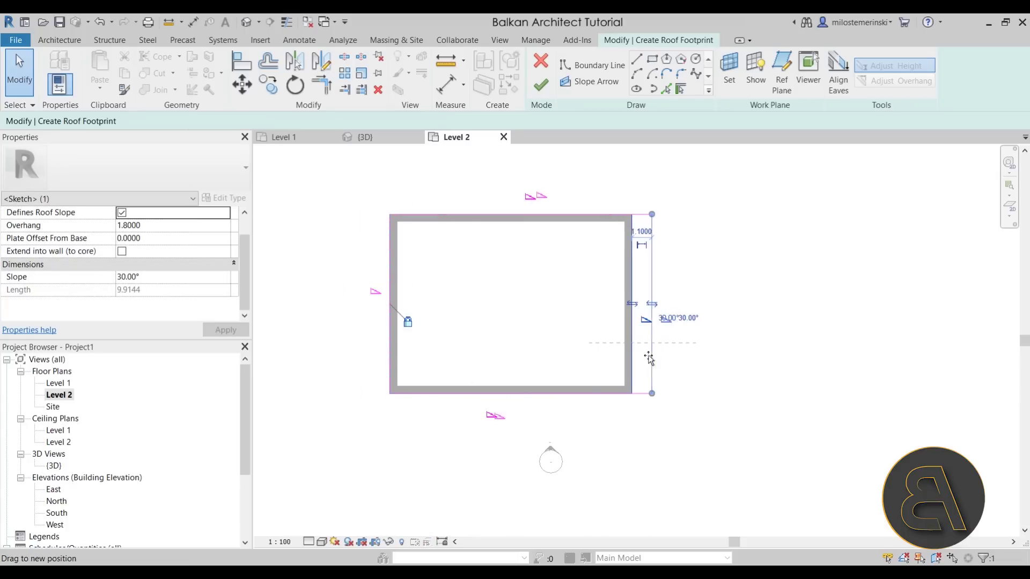
left_click(651, 344)
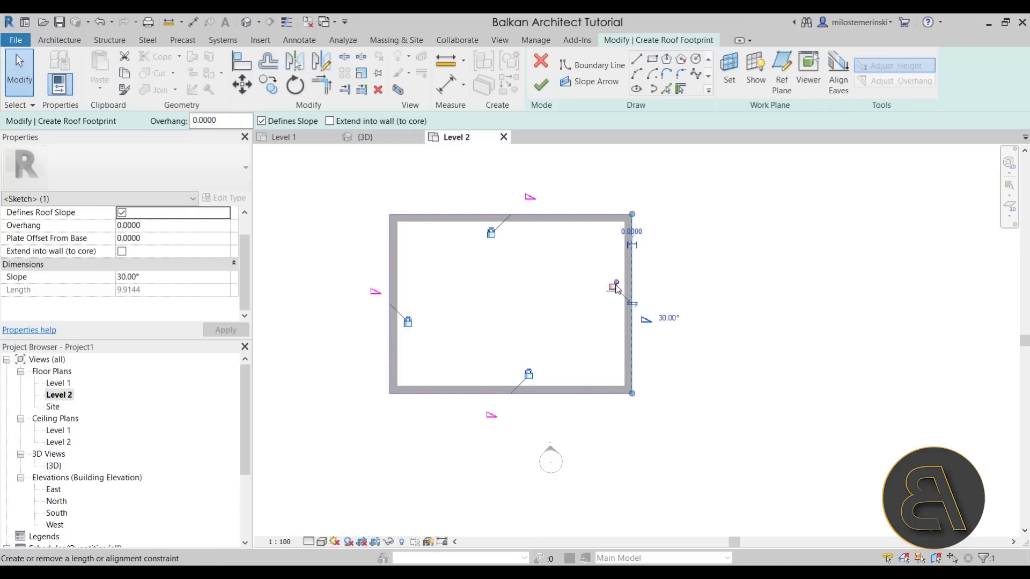
- Finish the roof footprint, attach the walls to the roof, and show the model in 3D
left_click(539, 86)
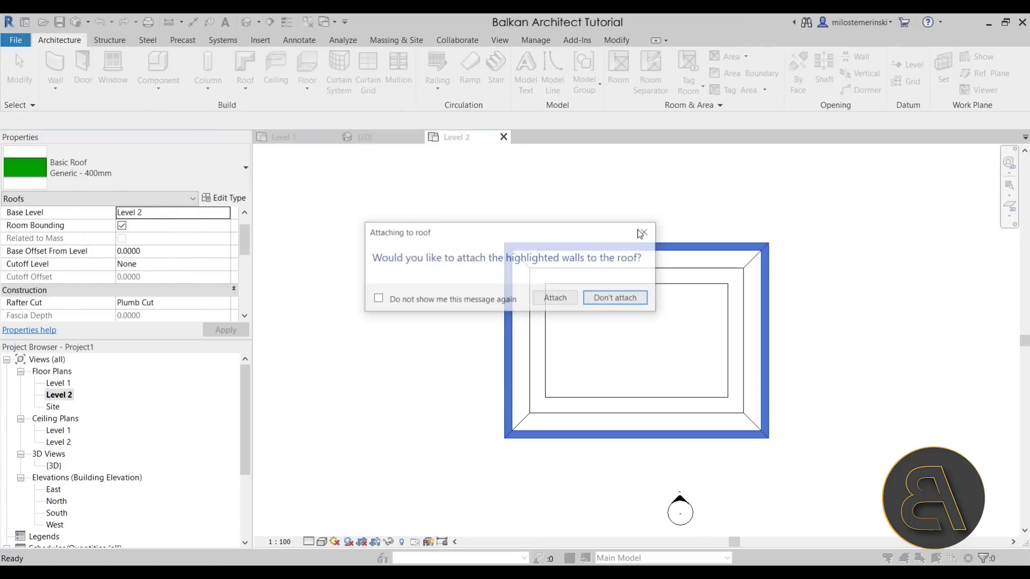
left_click(563, 299)
left_click(311, 134)
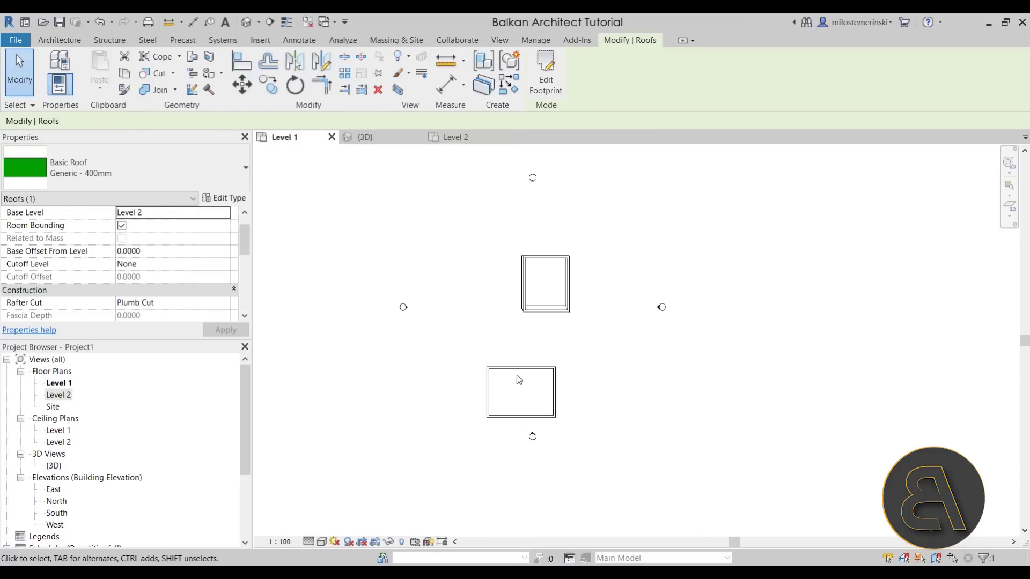
left_click(355, 136)
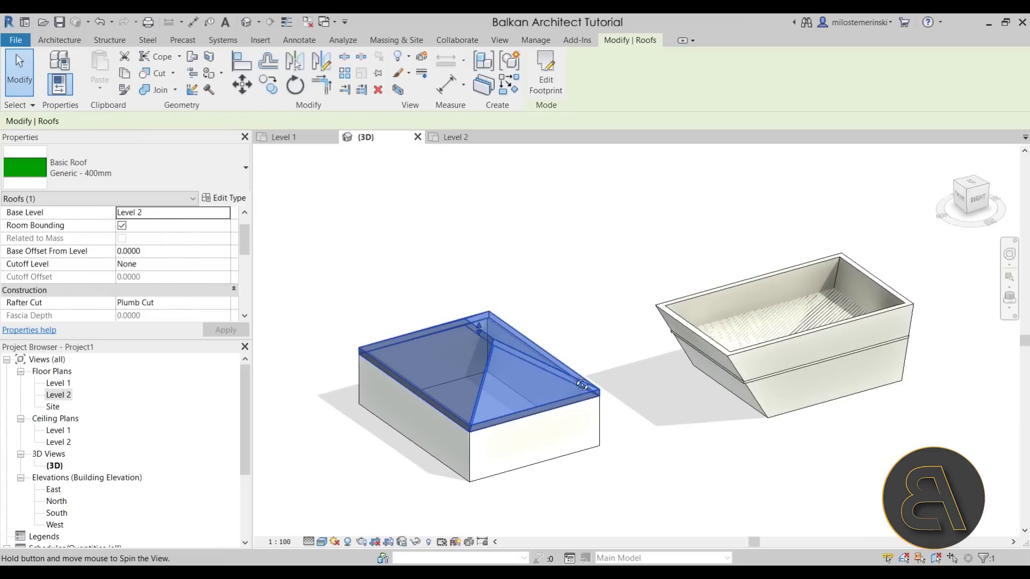
- Move the roofed box's long front wall slightly to test whether the locked roof edge follows it
left_click(590, 476)
left_click(481, 453)
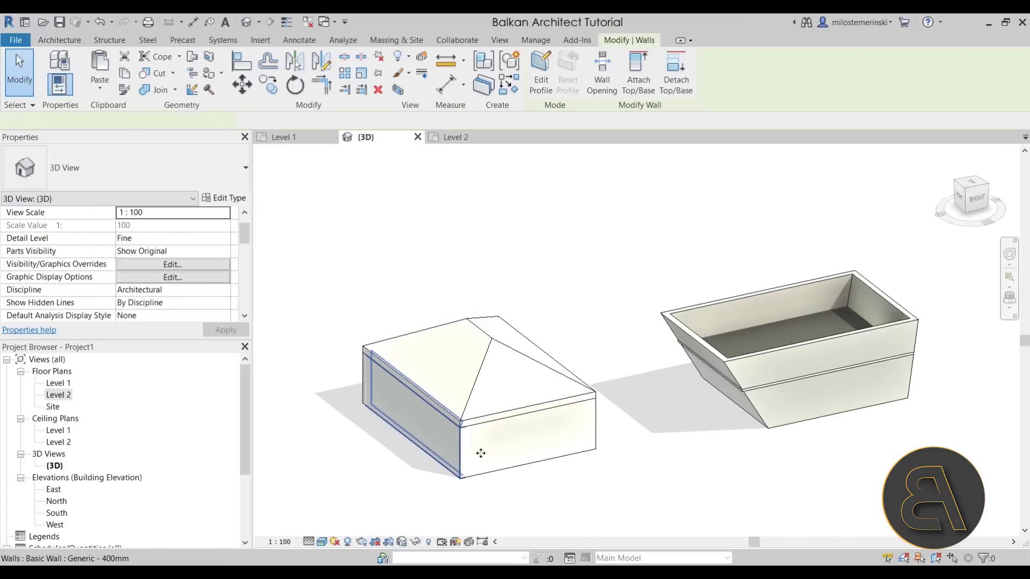
left_click(449, 466)
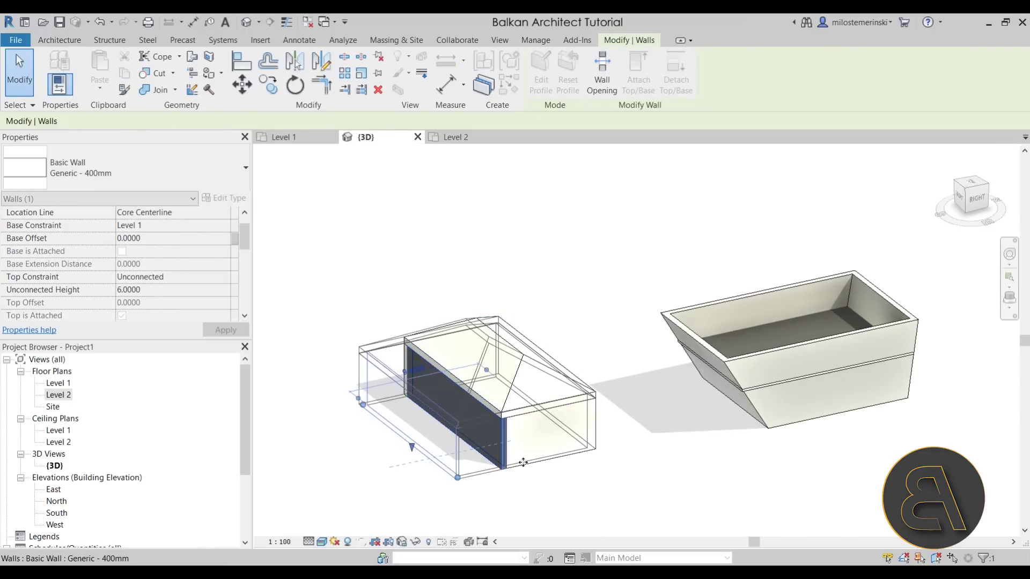
key("Escape")
left_click(428, 460)
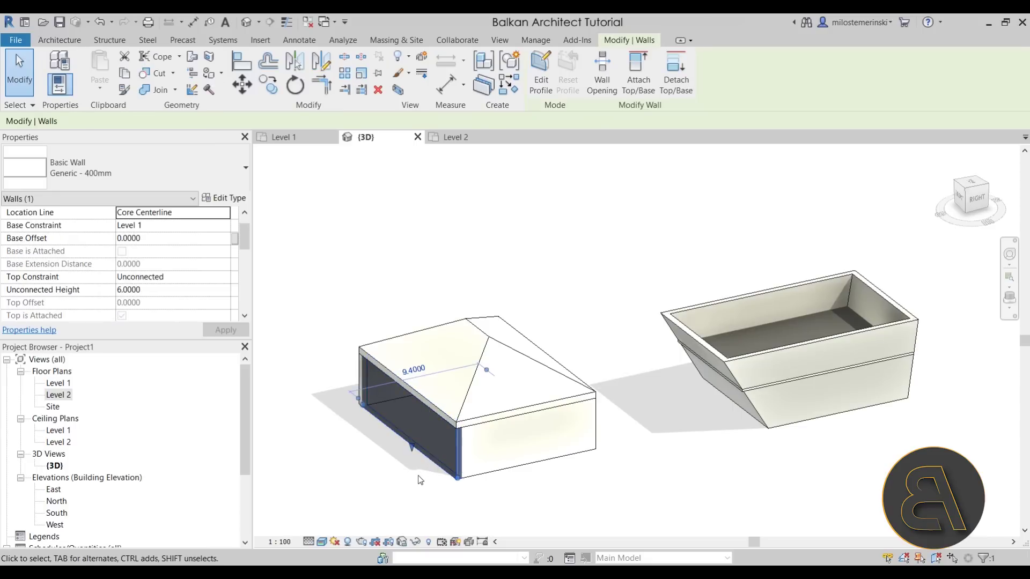
left_click(558, 502)
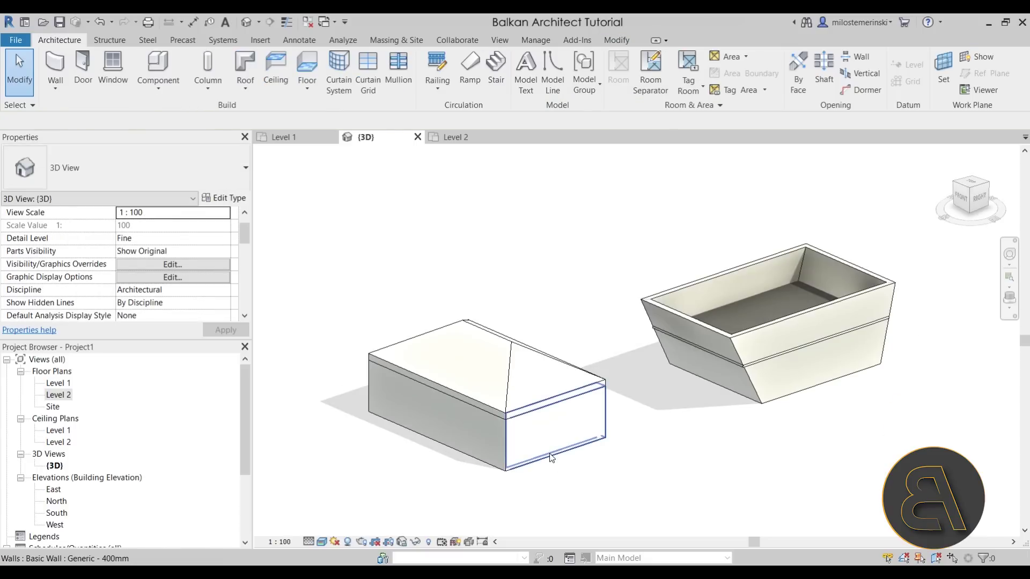
key("Tab")
left_click(551, 456)
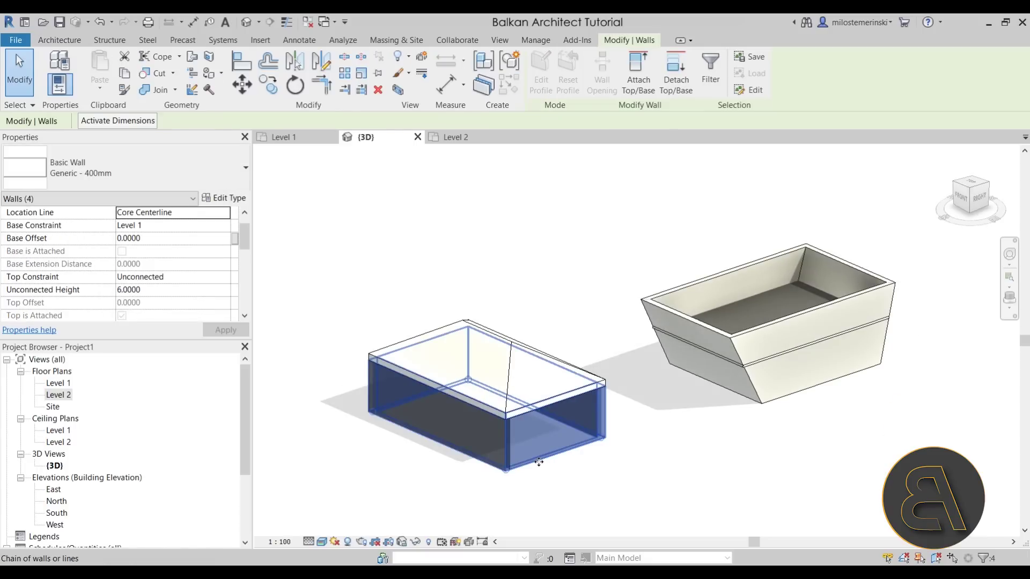
left_click(358, 500)
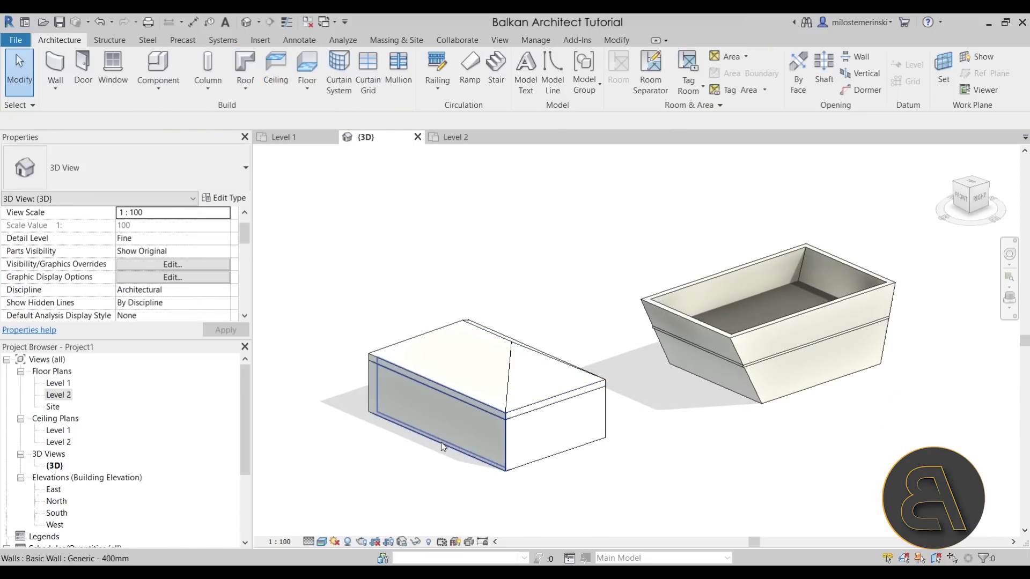
- Set the four walls under the roof to a Slanted cross-section with a 10° angle from vertical
key("Tab")
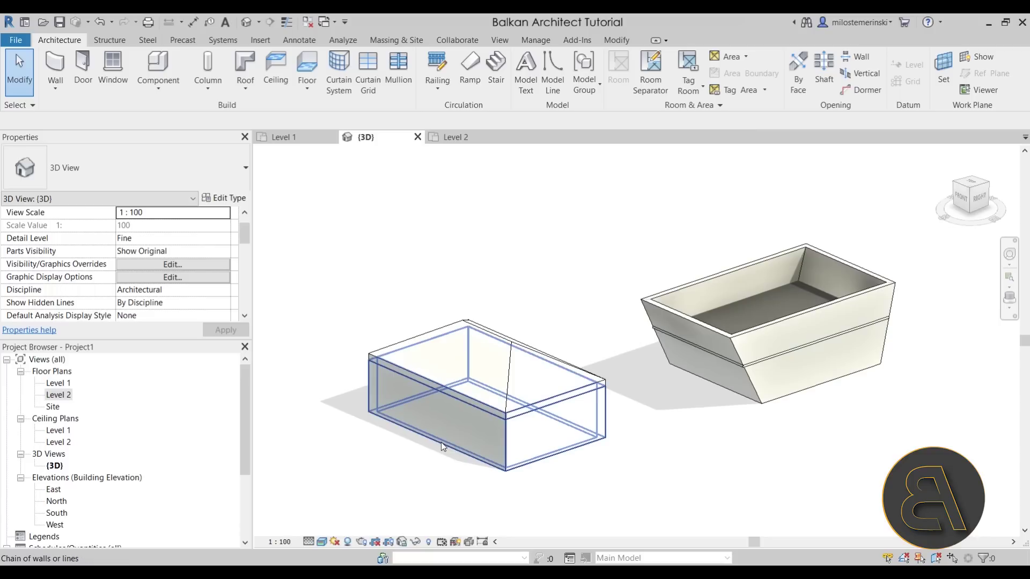
left_click(442, 447)
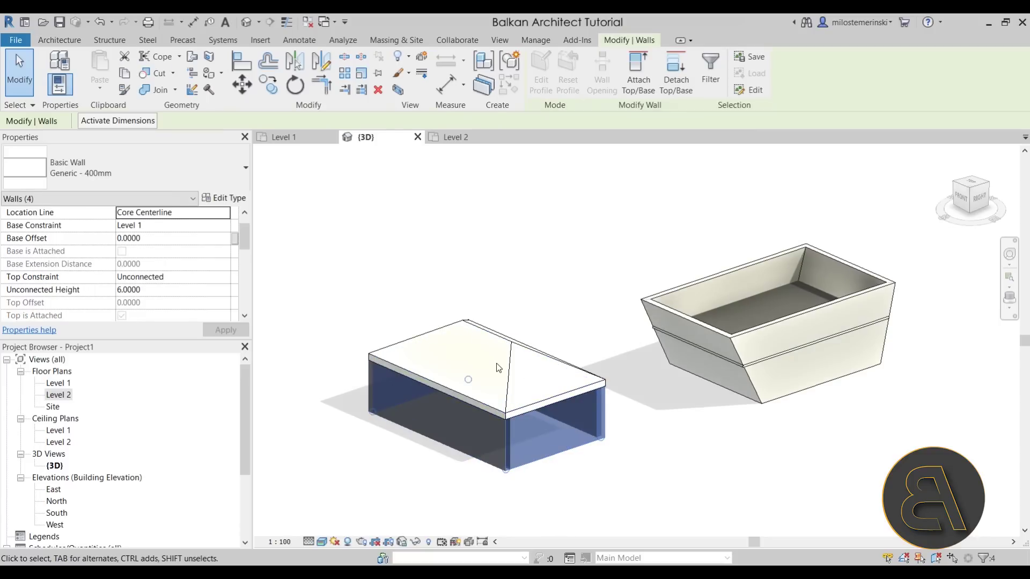
scroll(159, 263, "down", 3)
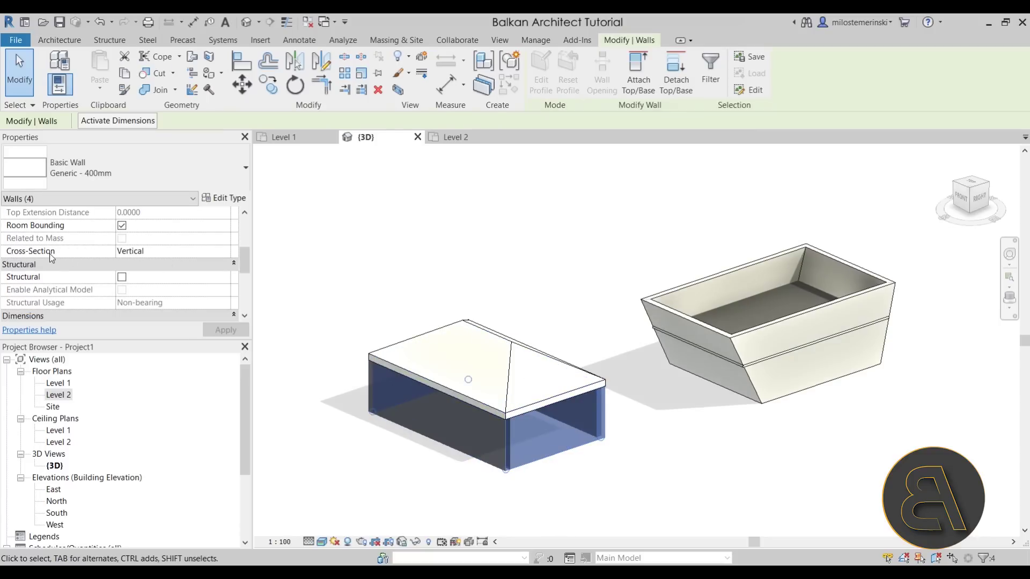
left_click(226, 252)
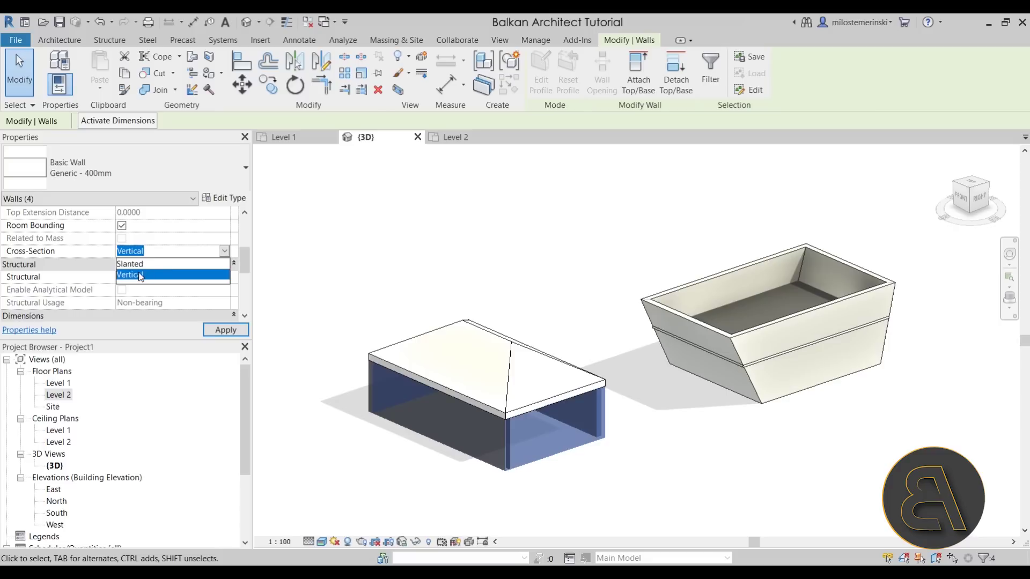
left_click(134, 265)
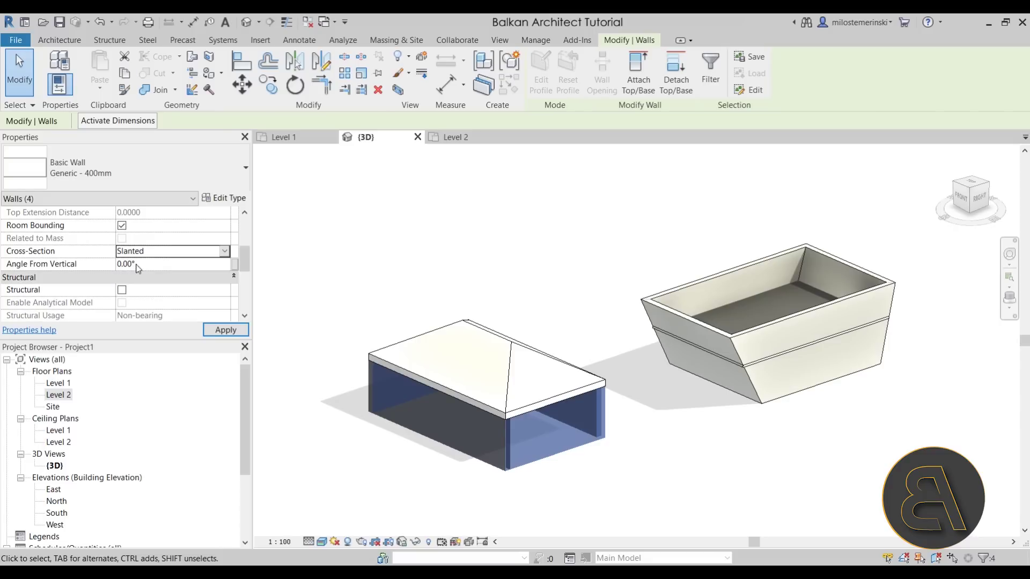
left_click(210, 264)
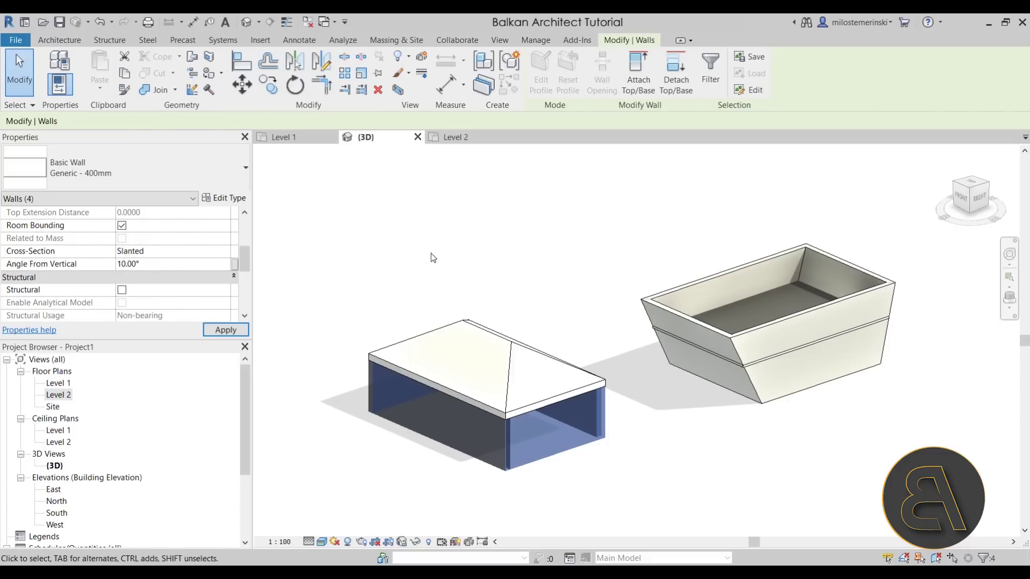
middle_click_drag(533, 326, 637, 421, "shift")
key("Escape")
middle_click_drag(602, 381, 550, 407, "shift")
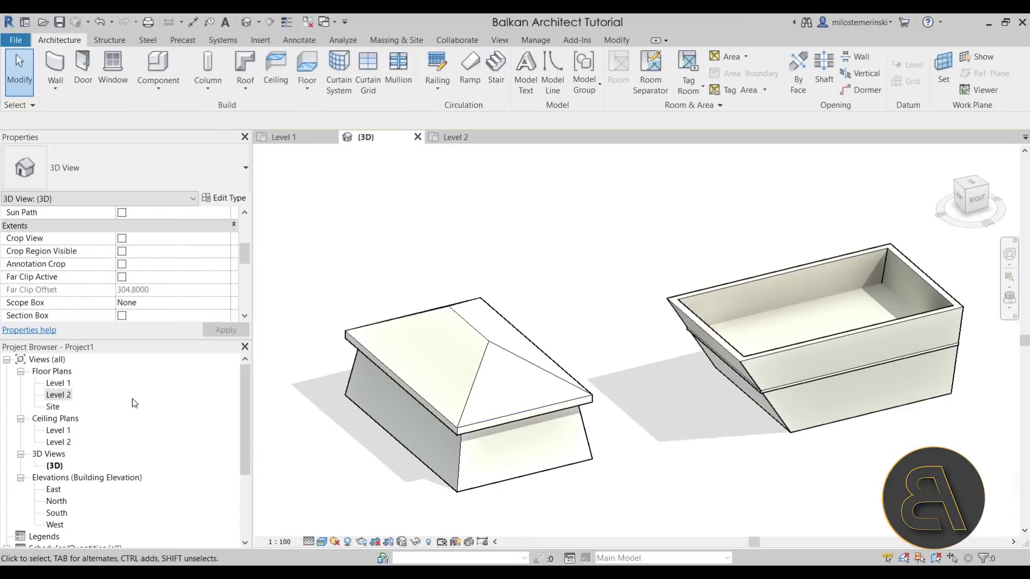
- In the Level 1 plan, place a vertical building section line crosswise through the roofed box
left_click(308, 139)
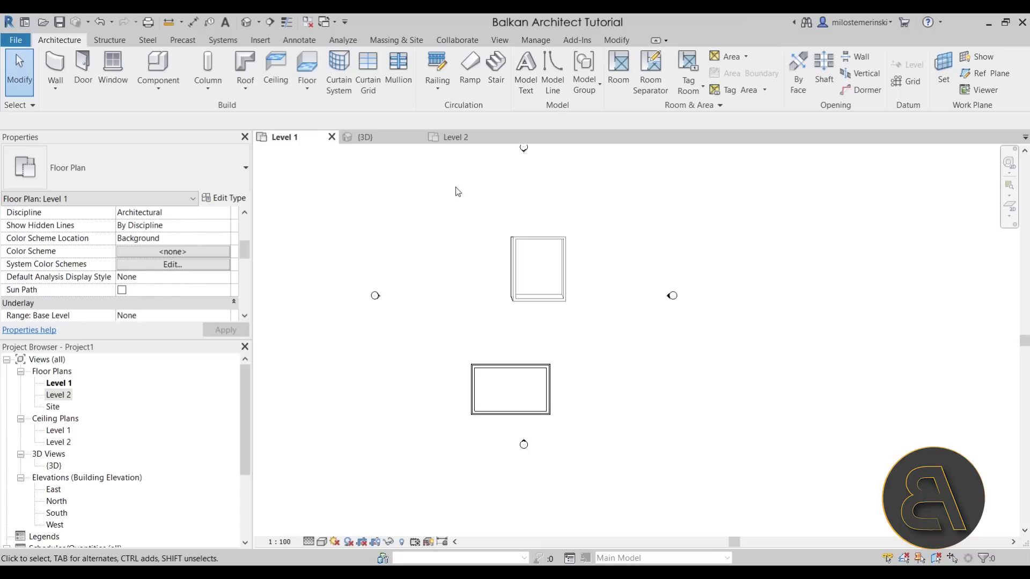
left_click(271, 22)
left_click(497, 342)
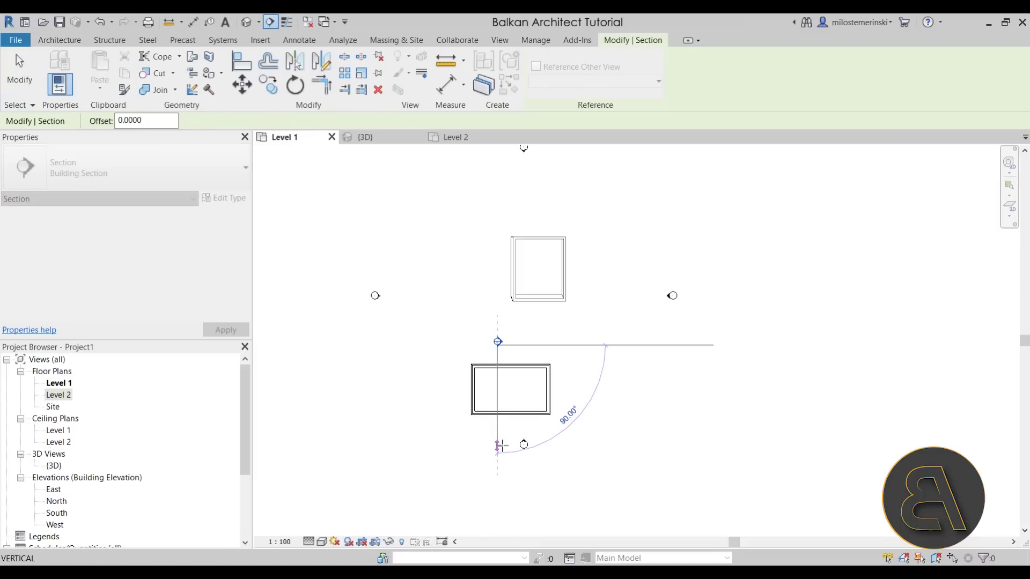
left_click(497, 425)
key("Escape")
key("Escape")
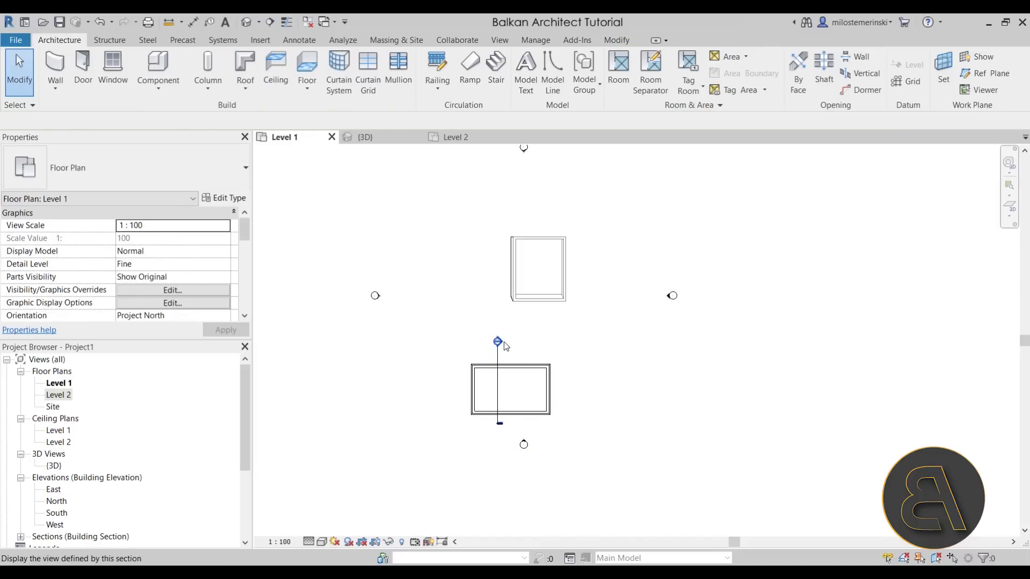
- Open the section view and examine how the slanted walls meet the underside of the roof
double_click(498, 342)
scroll(536, 348, "up", 3)
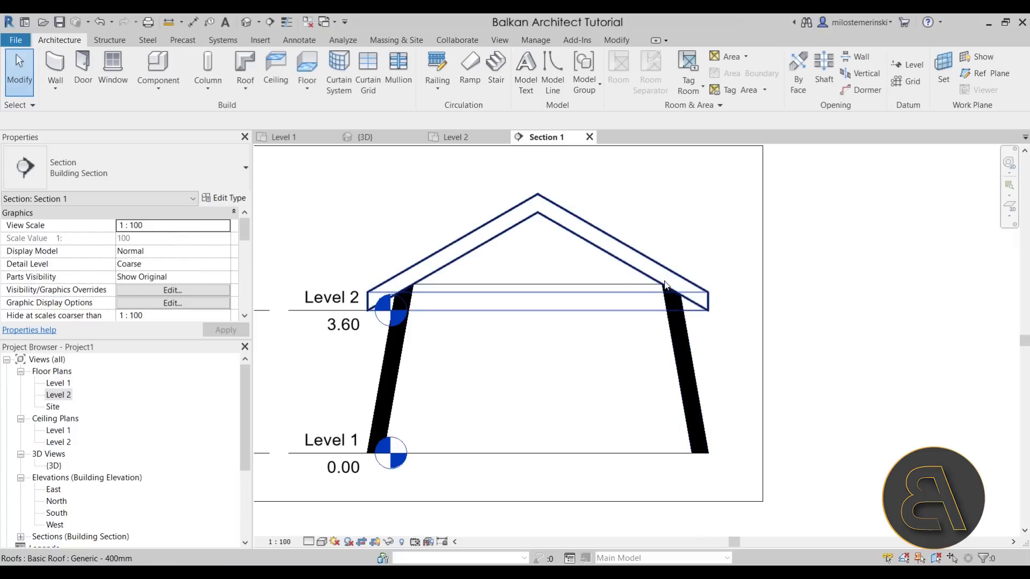
scroll(678, 299, "up", 1)
scroll(678, 299, "up", 1)
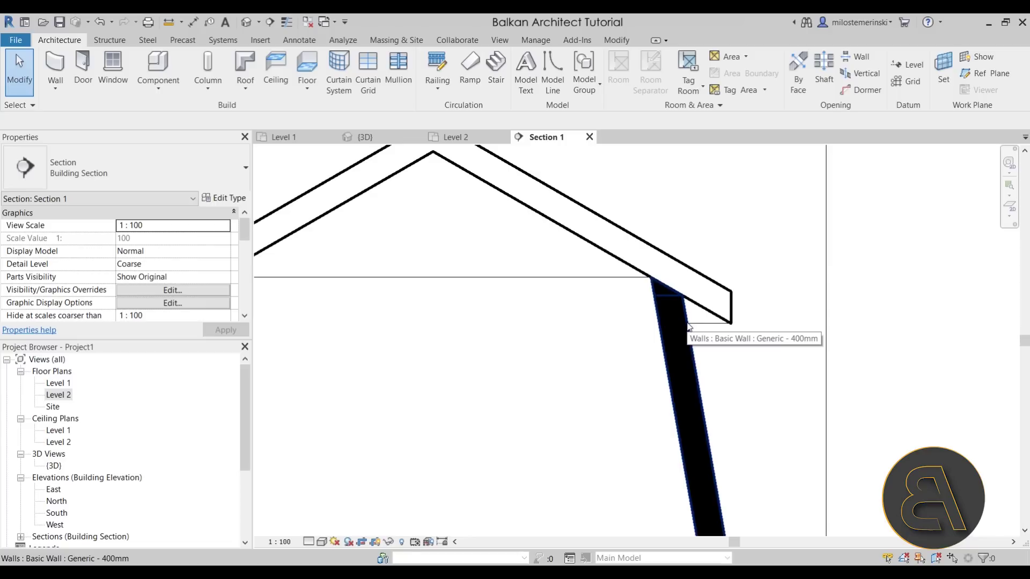
scroll(688, 326, "down", 2)
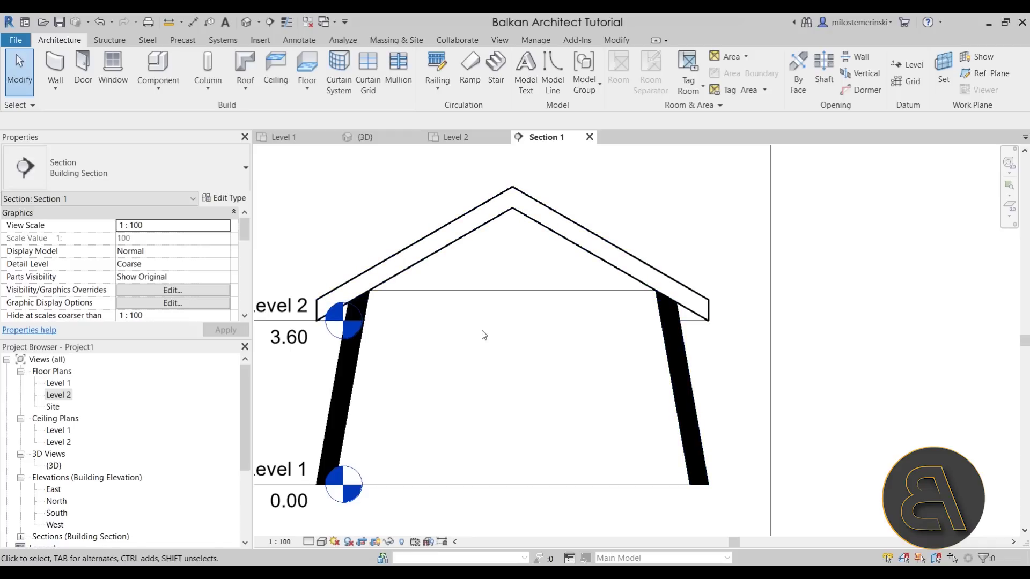
- In the 3D view, set the roof's Base Offset From Level to 2 to raise it above the slanted walls
left_click(379, 137)
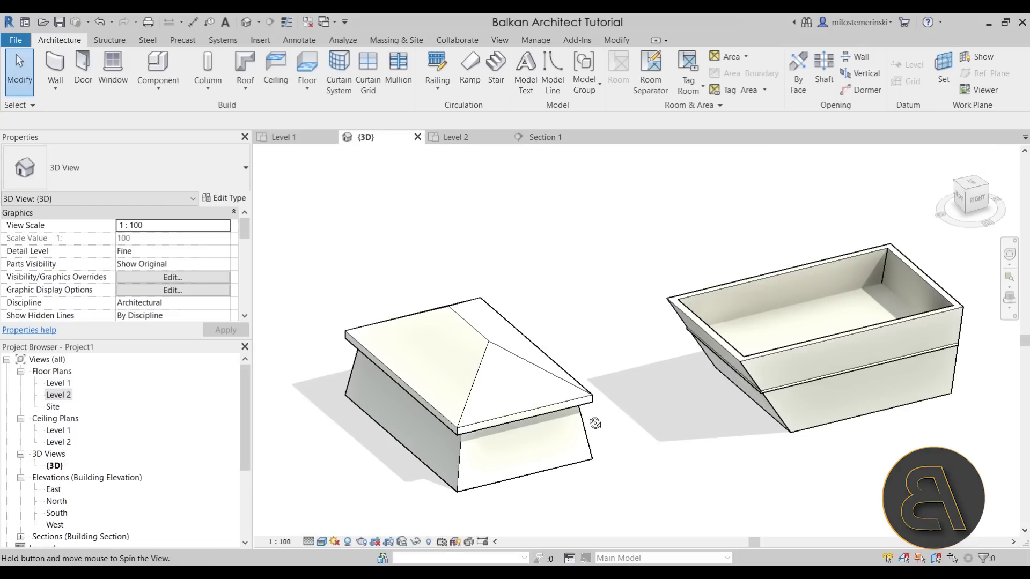
middle_click_drag(595, 424, 588, 414, "shift")
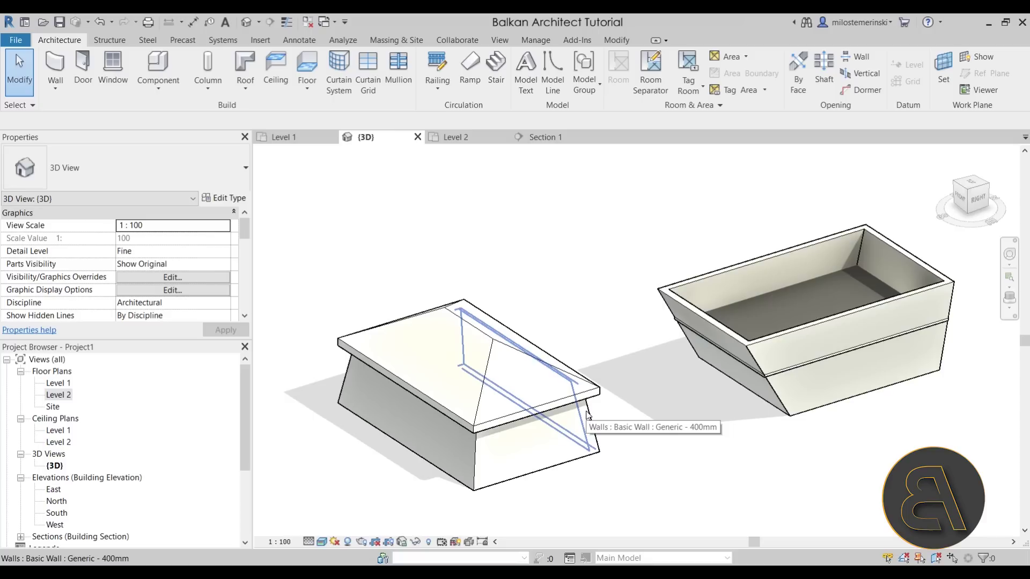
middle_click_drag(588, 414, 590, 337)
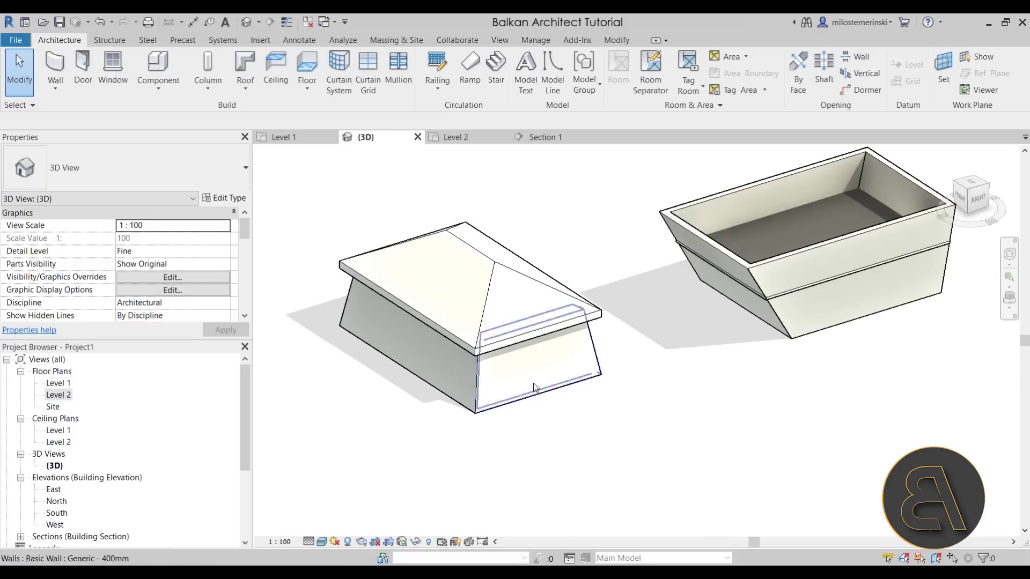
left_click(528, 347)
left_click(159, 263)
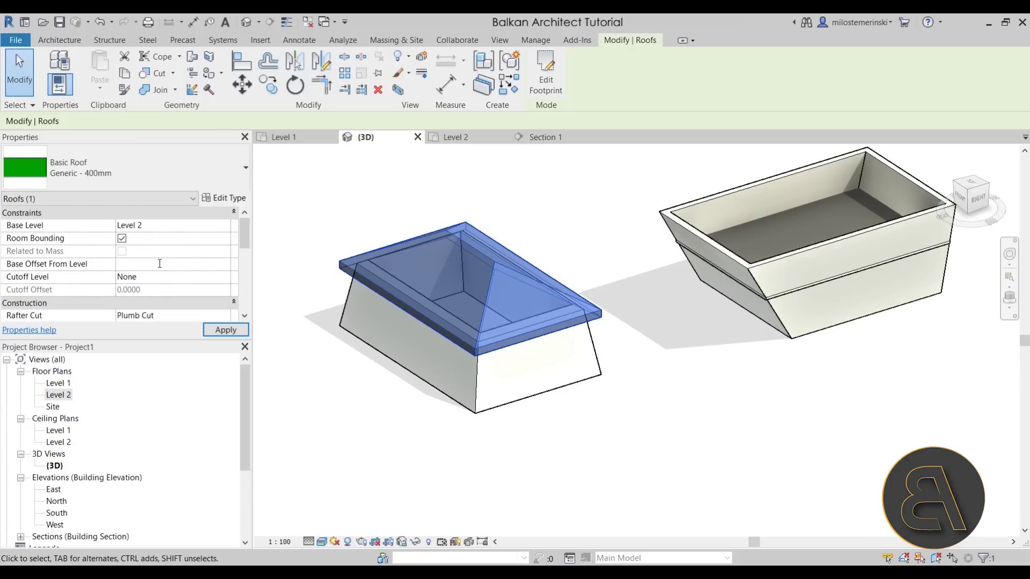
type("2")
key("Return")
left_click(547, 450)
middle_click_drag(547, 450, 609, 462, "shift")
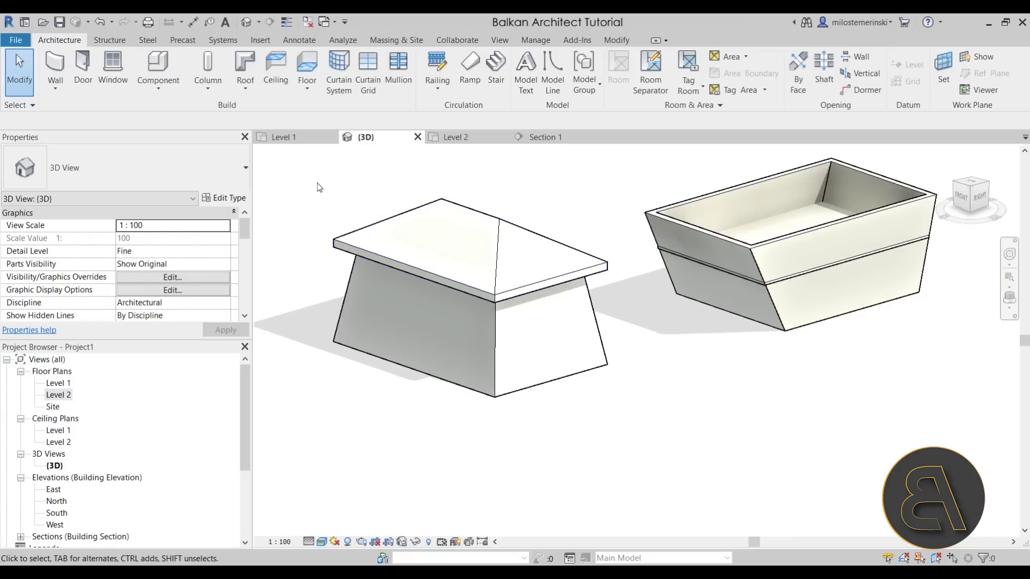
- Place one balkan architect window of type 1600x1100 PVC in the long front wall and one in the adjoining short wall
left_click(123, 70)
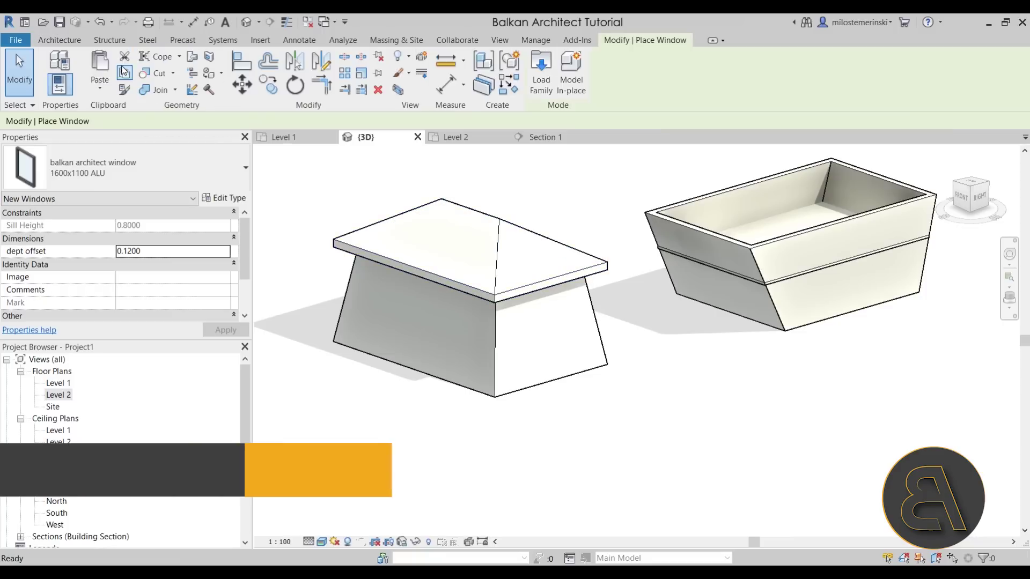
left_click(129, 169)
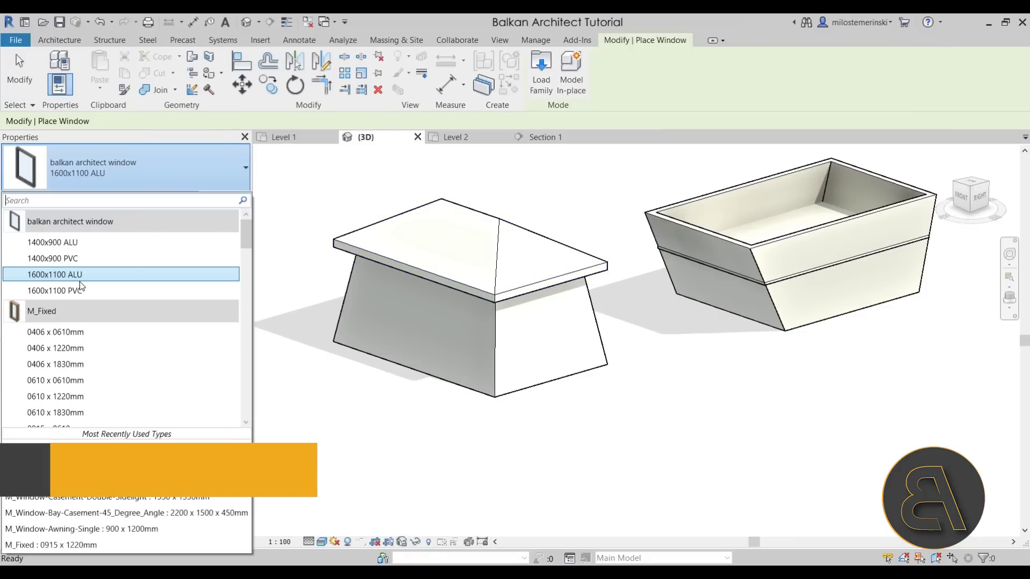
left_click(54, 290)
left_click(415, 335)
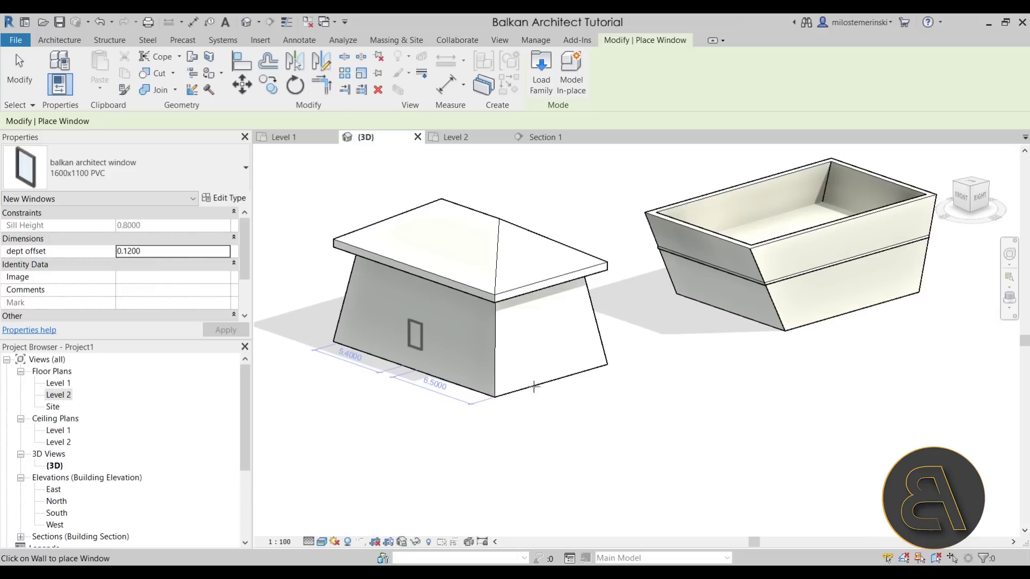
left_click(553, 346)
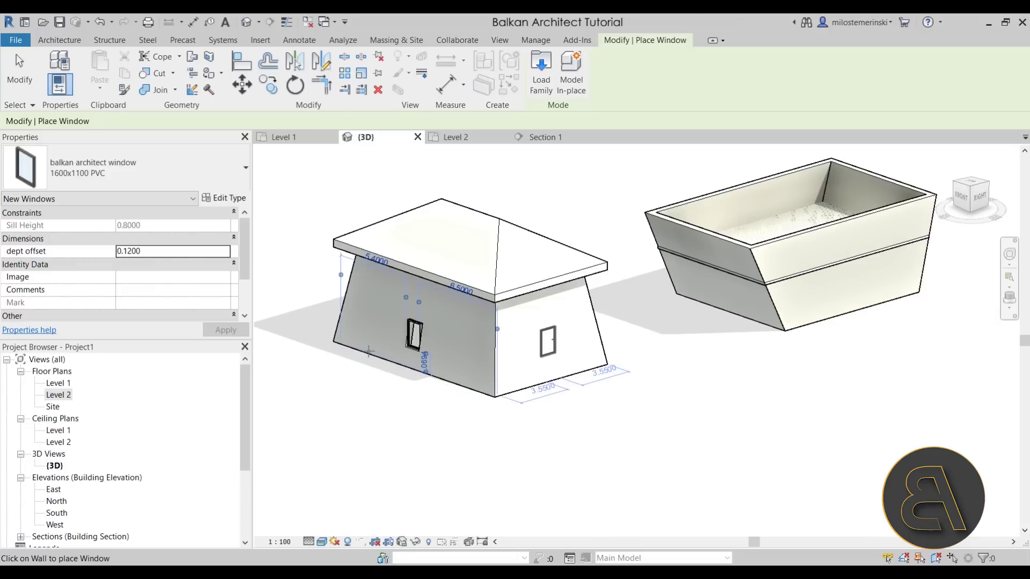
middle_click_drag(469, 400, 453, 386, "shift")
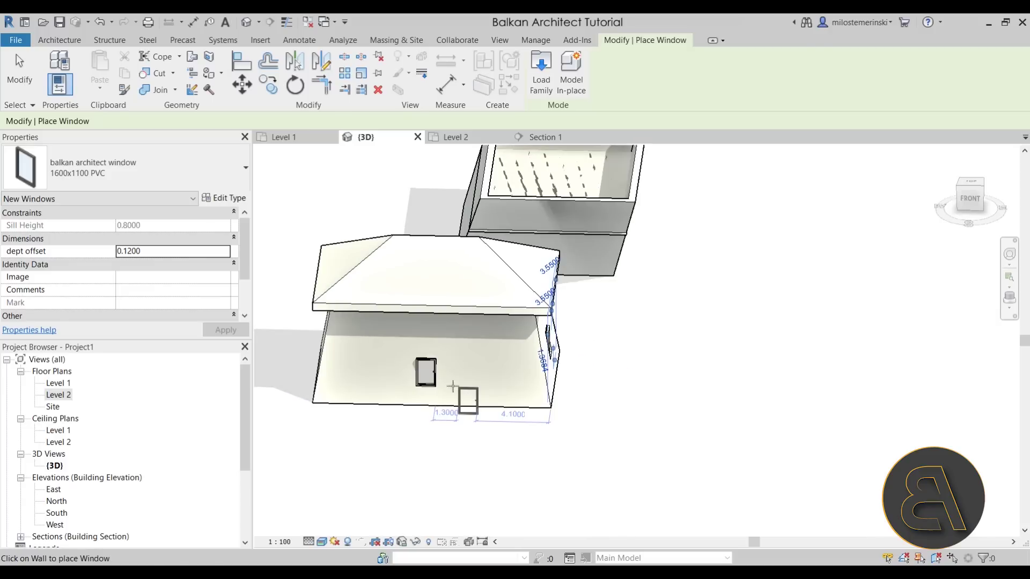
key("Escape")
key("Escape")
- Set the Orientation of both windows in the roofed box to Slanted
left_click(421, 369)
middle_click_drag(563, 421, 569, 386, "shift")
left_click(574, 378, "ctrl")
left_click(577, 380, "ctrl")
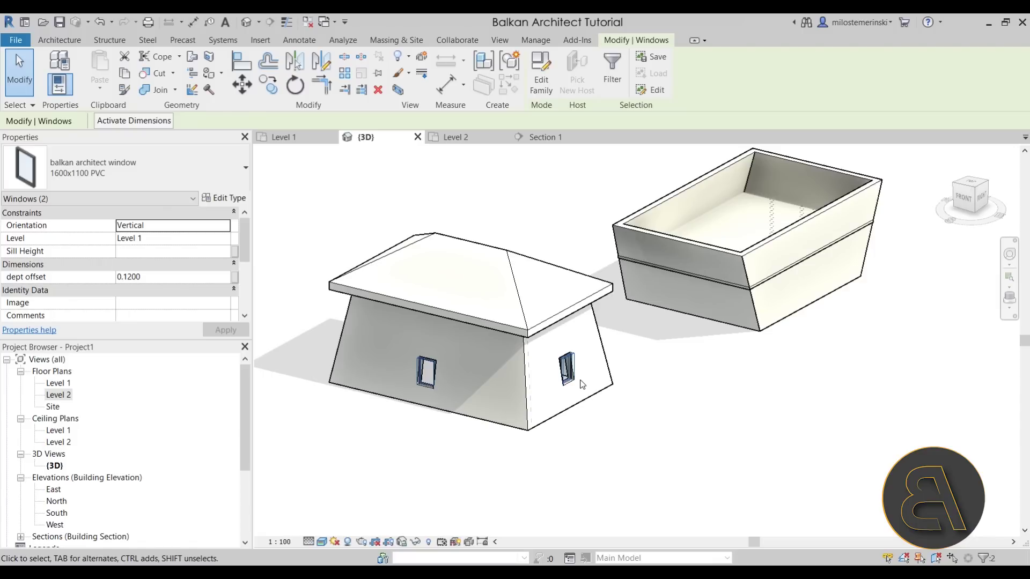
scroll(491, 381, "up", 5)
scroll(491, 381, "down", 3)
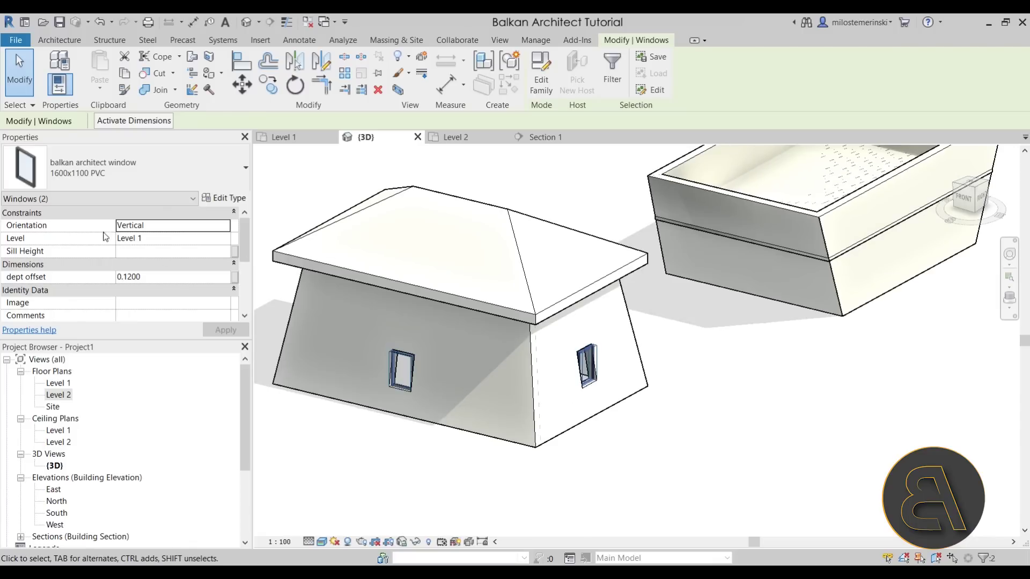
left_click(223, 226)
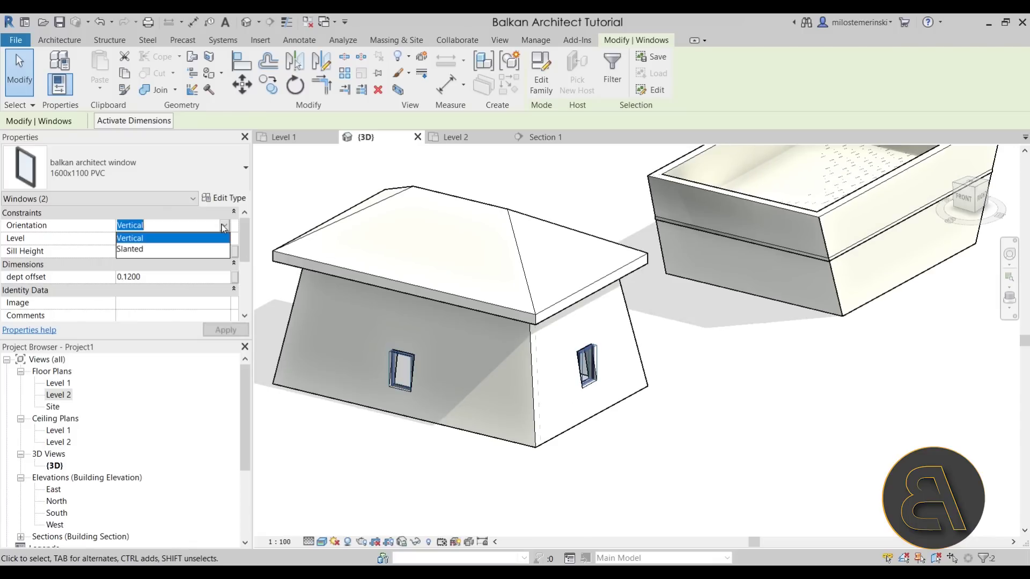
left_click(155, 249)
left_click(616, 407)
scroll(674, 404, "up", 5)
middle_click_drag(674, 404, 729, 417, "shift")
scroll(454, 356, "down", 5)
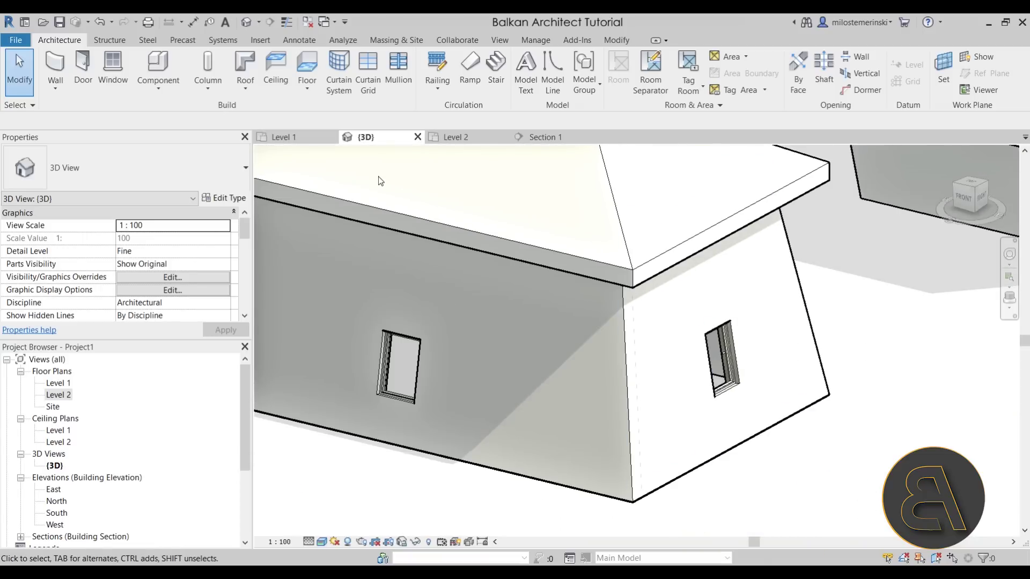
- In the Level 1 plan, move the section line through the front wall's window and inspect that window in the section view
left_click(320, 138)
left_click_drag(454, 386, 477, 385)
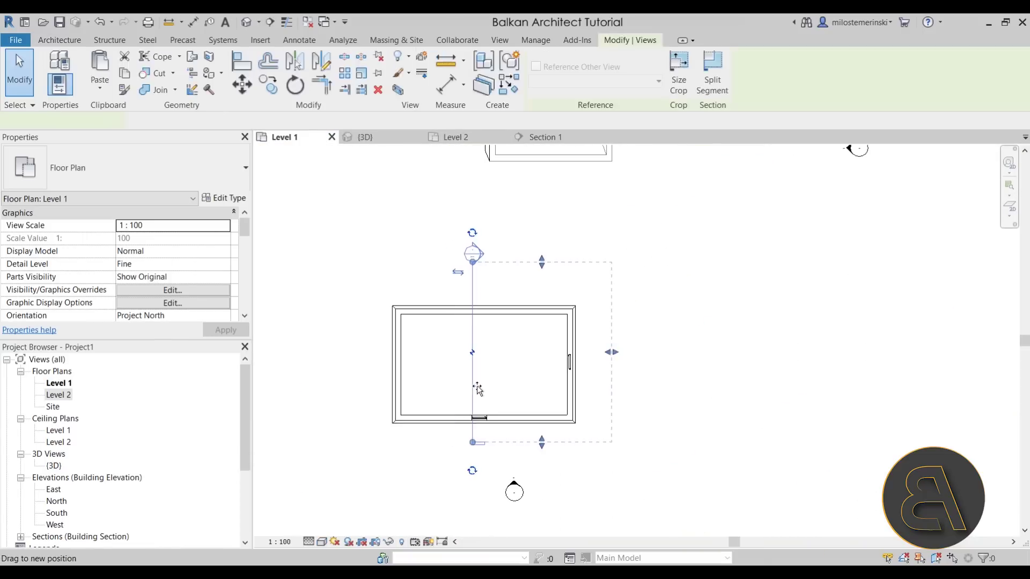
key("Escape")
double_click(491, 262)
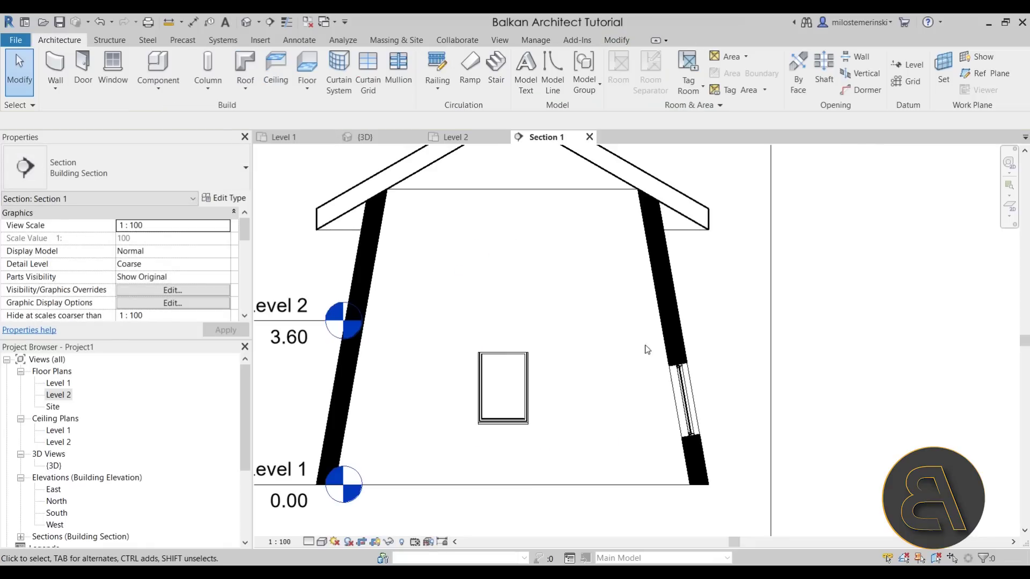
scroll(742, 388, "up", 5)
middle_click_drag(643, 311, 629, 359)
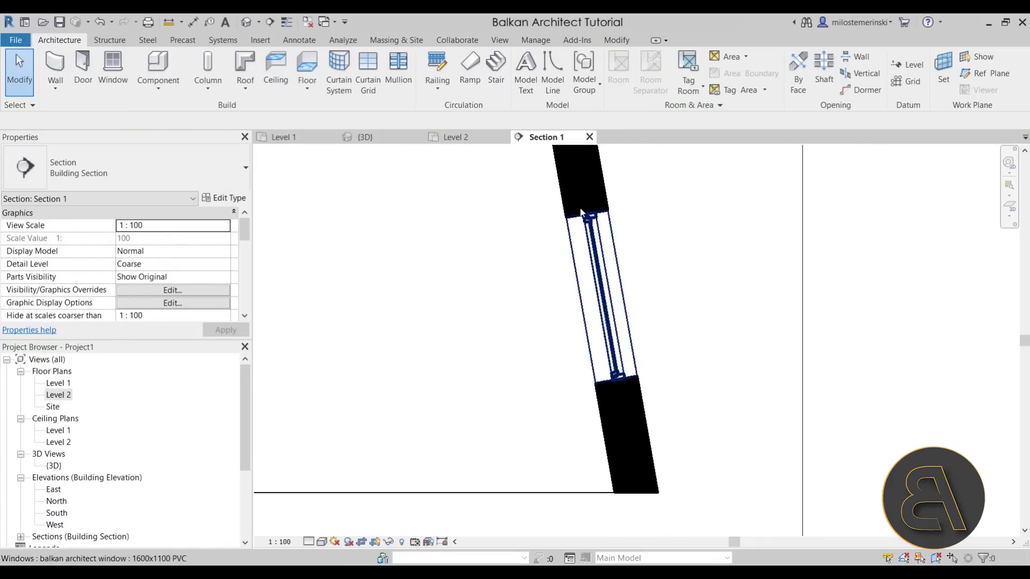
- In the 3D view, place a Complex door family door, Door with window 700mm, in the windowless short wall of the roofed box
left_click(367, 136)
scroll(519, 339, "down", 3)
scroll(461, 401, "down", 3)
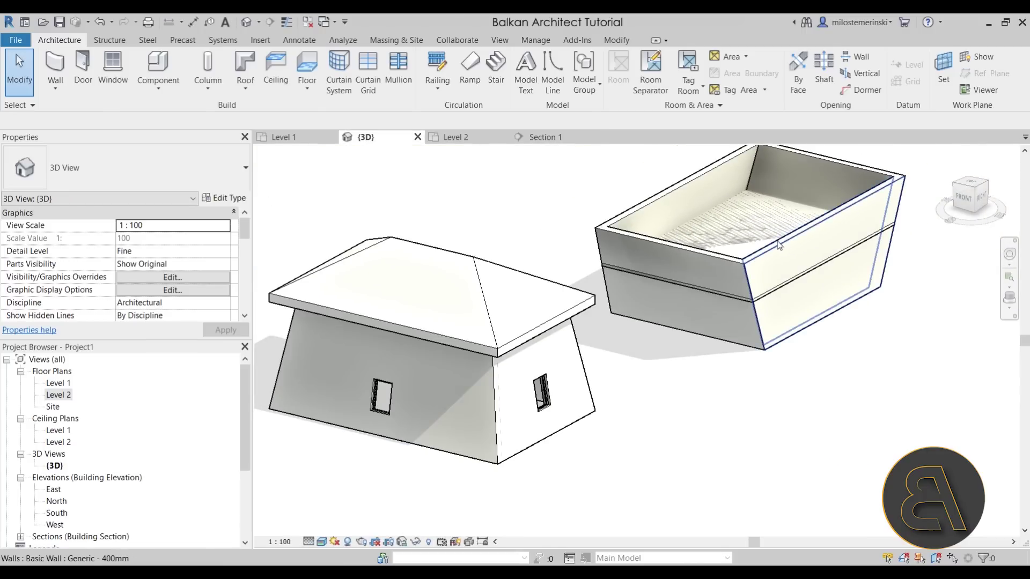
left_click(803, 258)
left_click(877, 347)
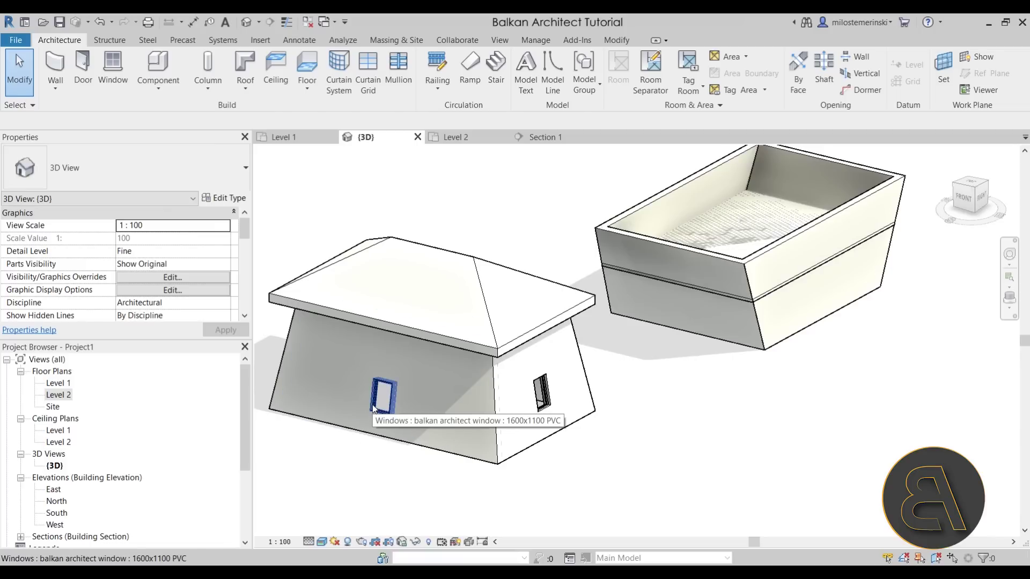
middle_click_drag(378, 466, 671, 327, "shift")
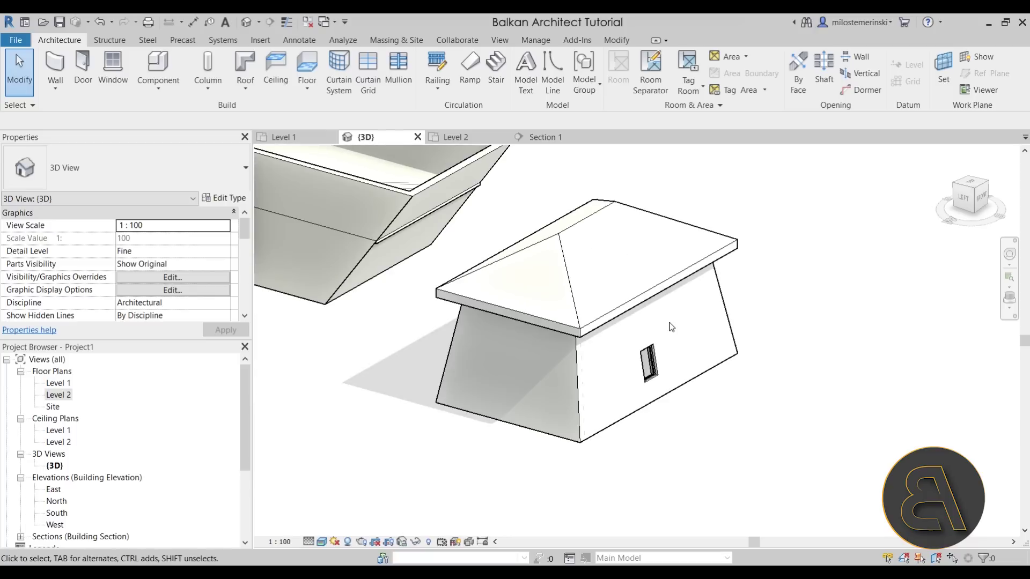
key("d")
key("r")
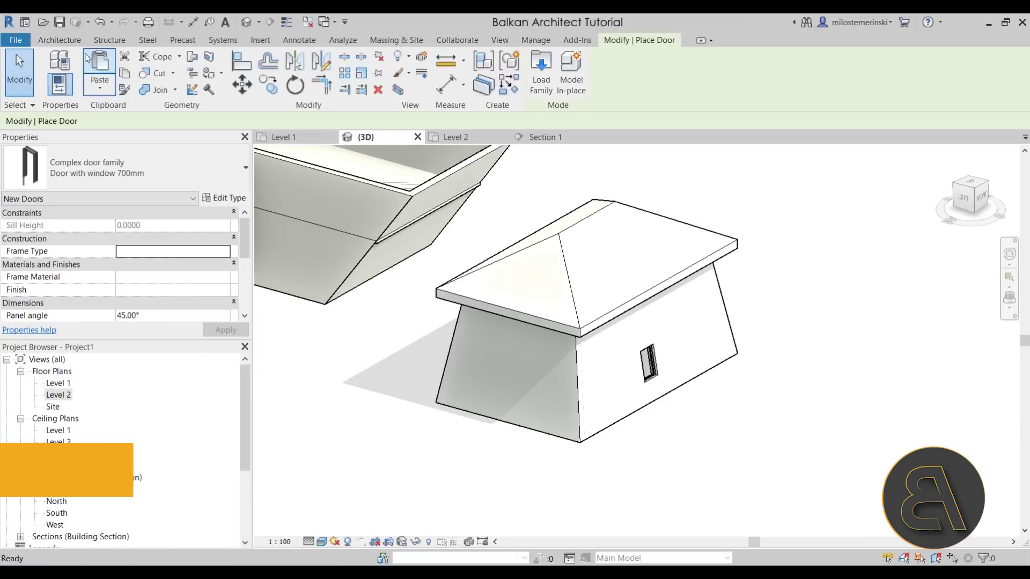
left_click(145, 171)
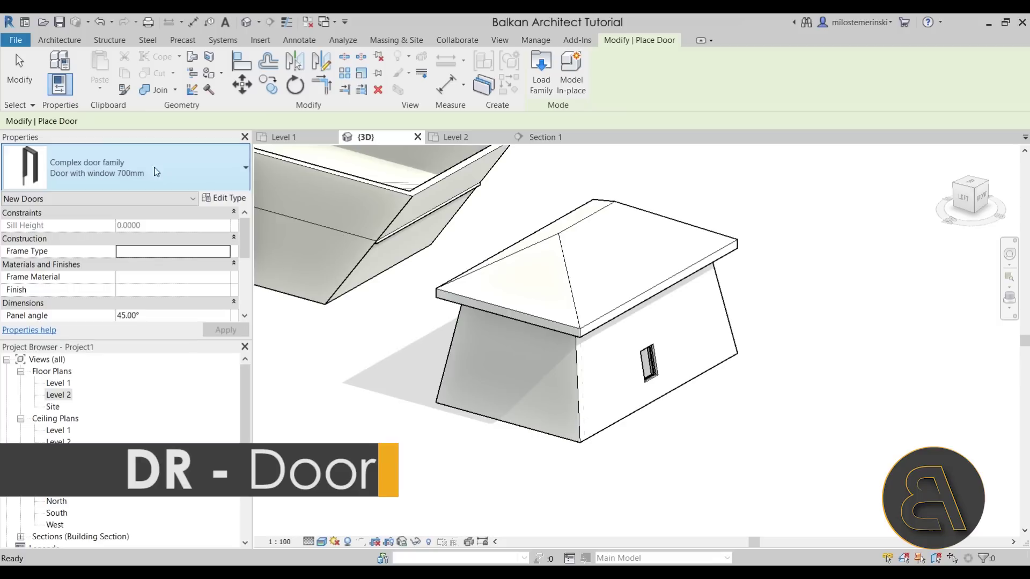
left_click(506, 413)
key("Escape")
key("Escape")
- Set the new door's Orientation to Slanted and inspect how it sits in the wall
scroll(507, 414, "up", 5)
scroll(497, 413, "down", 4)
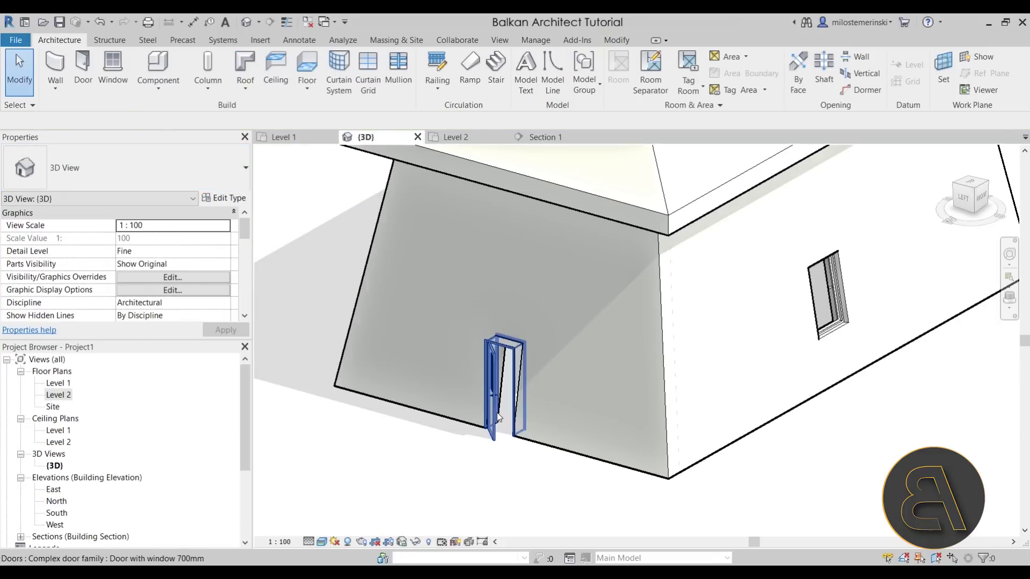
left_click(496, 413)
scroll(499, 388, "up", 3)
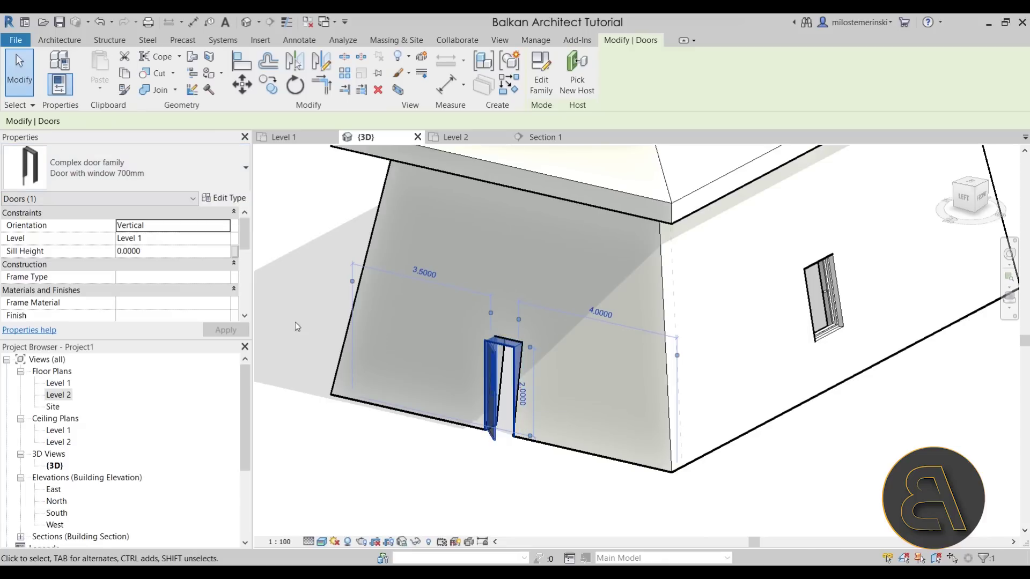
left_click(220, 234)
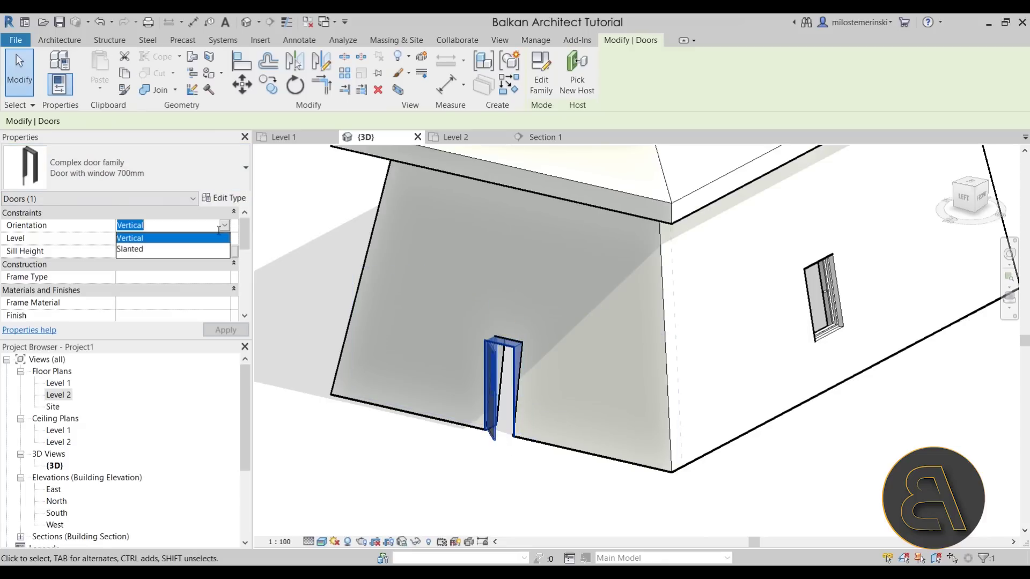
left_click(154, 246)
left_click(515, 492)
middle_click_drag(516, 492, 496, 510, "shift")
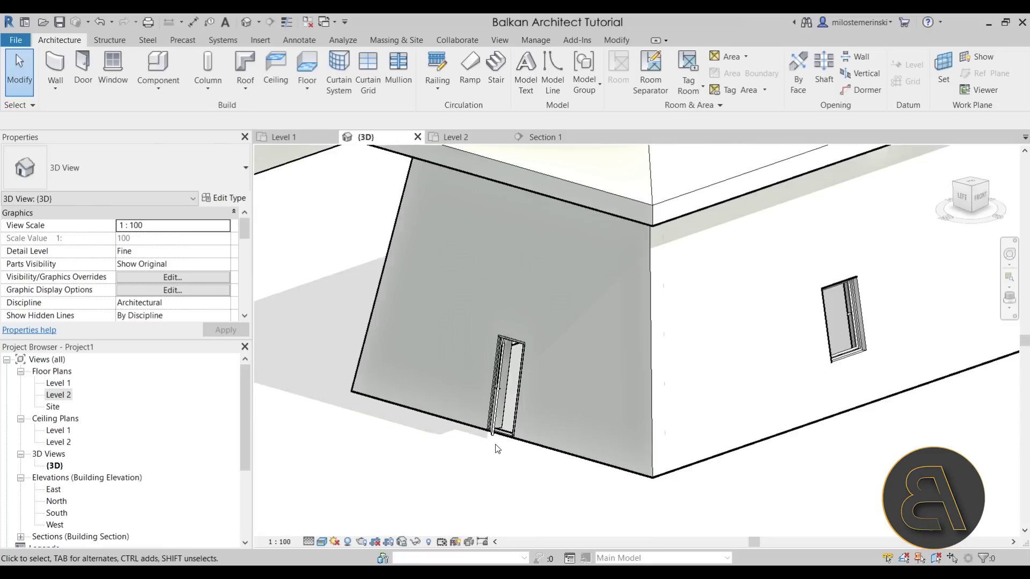
scroll(528, 423, "up", 3)
scroll(528, 424, "down", 2)
scroll(492, 413, "up", 2)
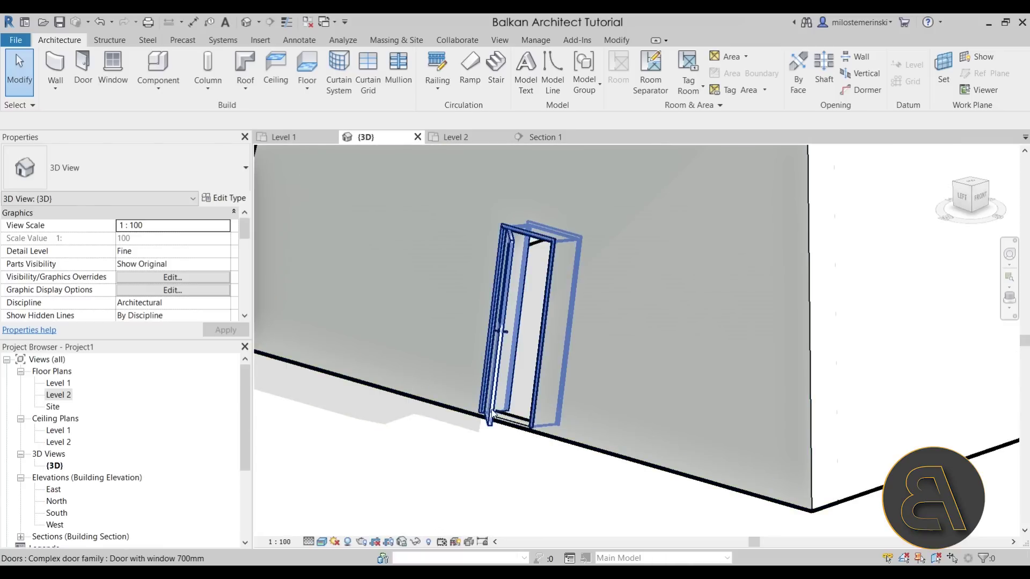
- Flip the door in the Level 1 plan so it opens inward, and check it in the 3D view
left_click(494, 378)
left_click(381, 419)
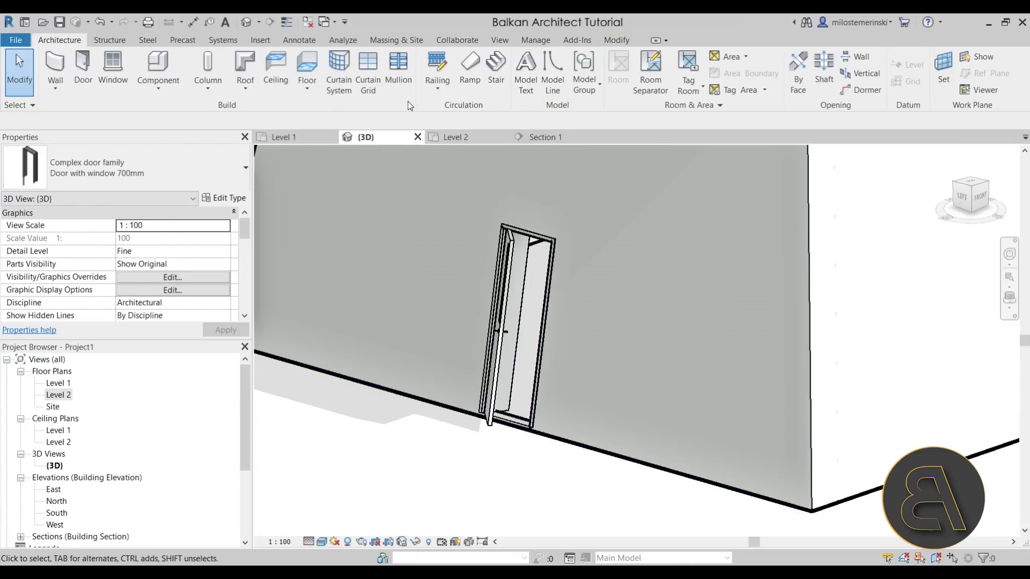
left_click(316, 137)
scroll(417, 383, "up", 3)
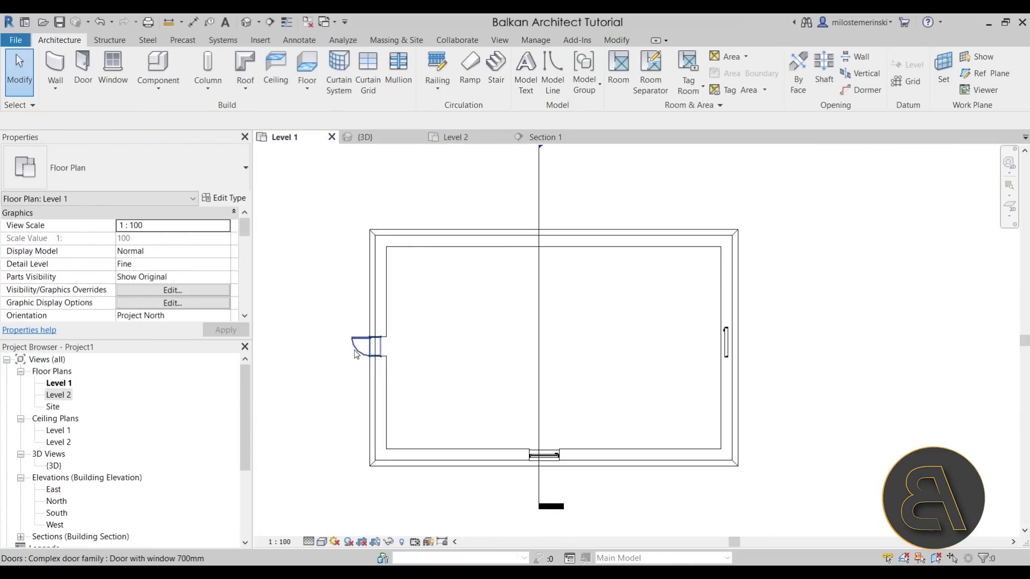
left_click(367, 346)
left_click(352, 307)
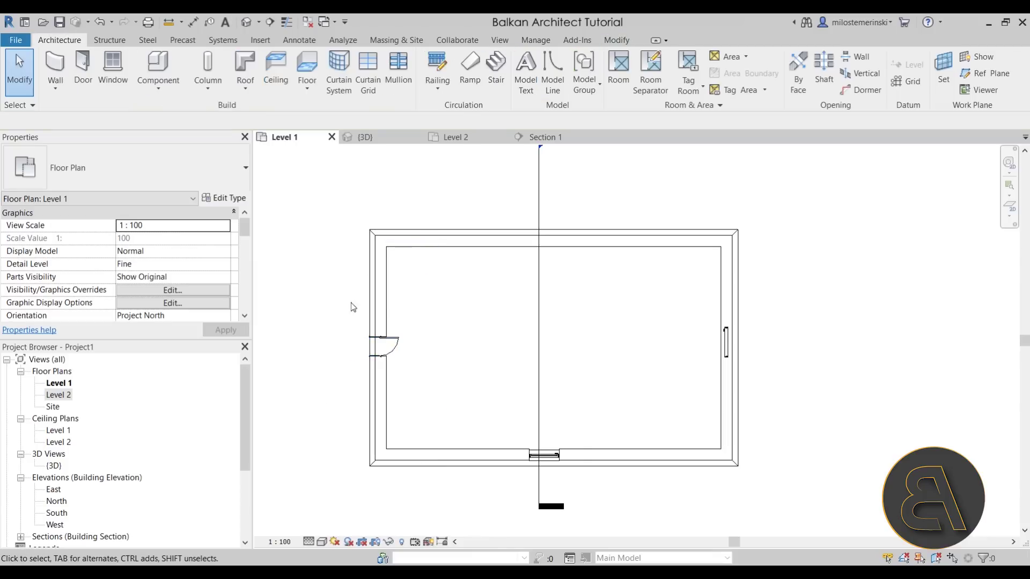
left_click(376, 138)
middle_click_drag(574, 487, 473, 413, "shift")
middle_click_drag(571, 465, 530, 397, "shift")
left_click(525, 399)
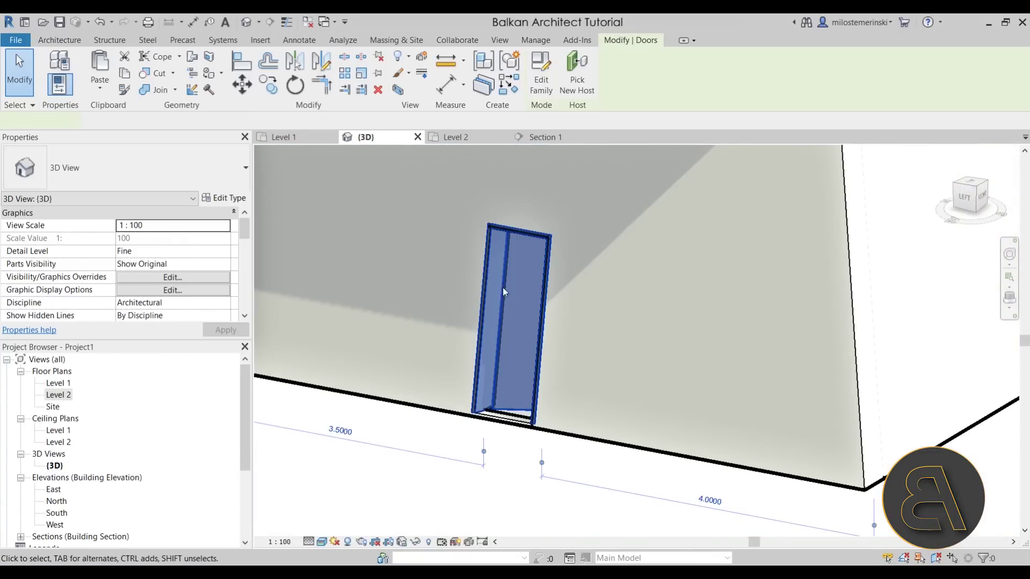
- Flip the door in the Level 1 plan so it opens outward, and view it in 3D
left_click(285, 136)
left_click(399, 349)
left_click(369, 139)
middle_click_drag(554, 450, 528, 484, "shift")
key("Escape")
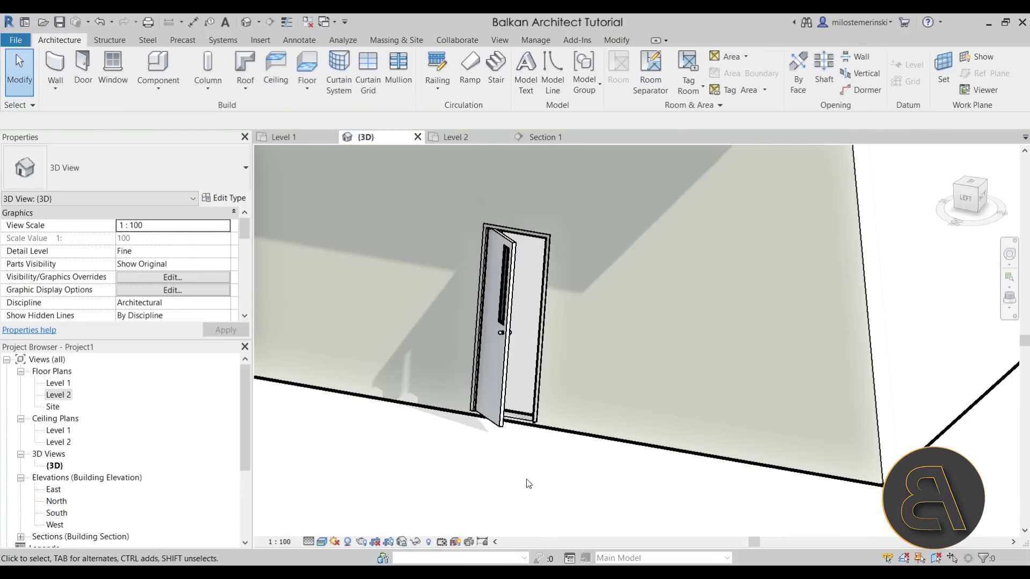
- Change the door in the slanted short wall to the Classical door 800mm type and inspect it from outside
left_click(500, 390)
left_click(138, 173)
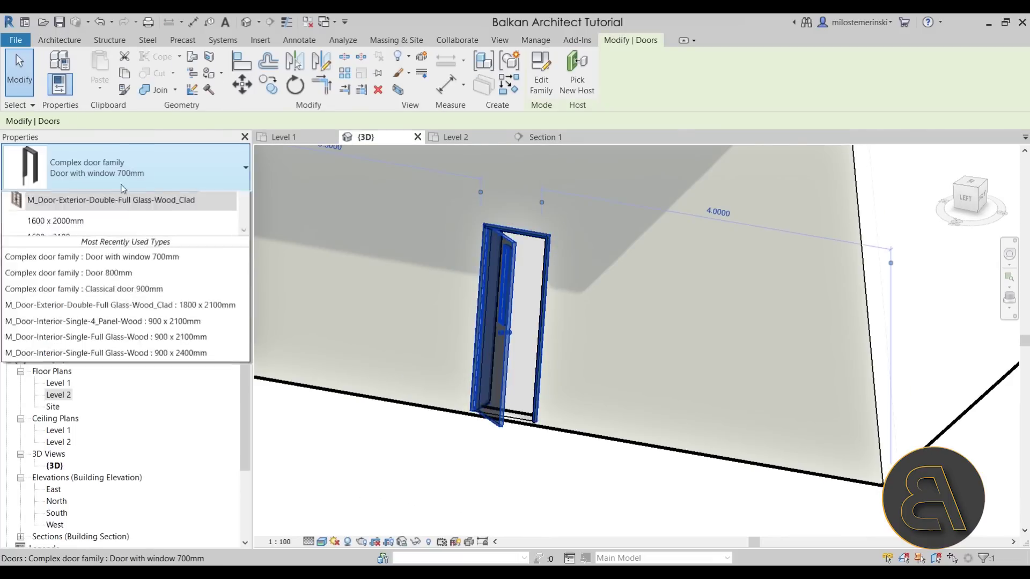
left_click(70, 258)
middle_click_drag(480, 466, 520, 325, "shift")
left_click(520, 471)
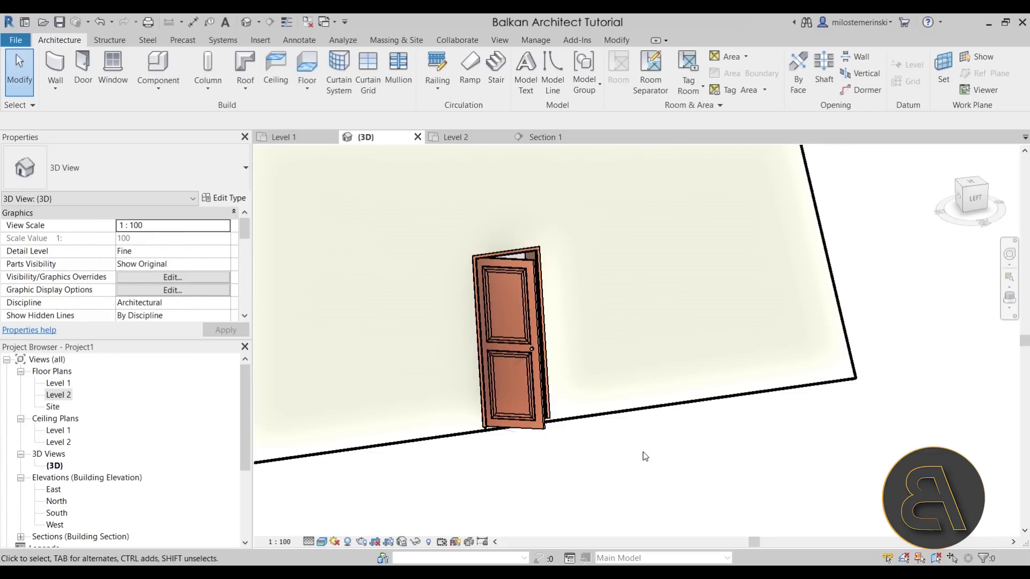
middle_click_drag(734, 479, 680, 452, "shift")
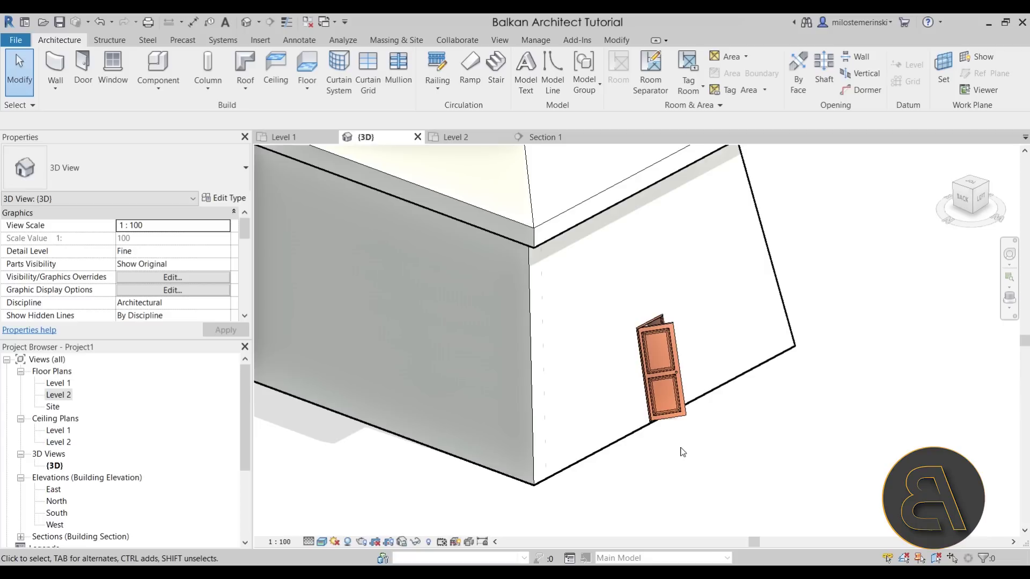
left_click(684, 325)
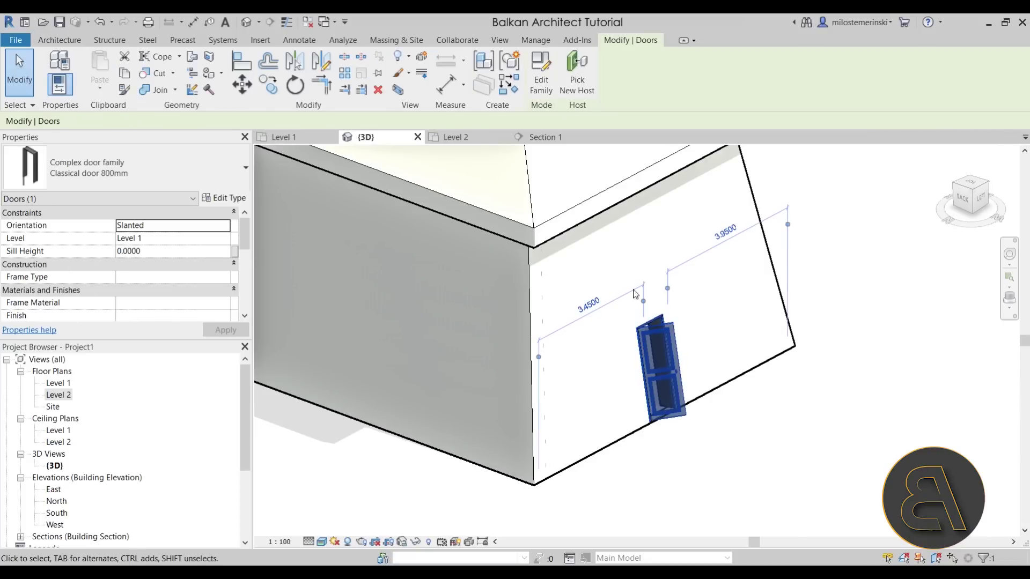
left_click(145, 171)
scroll(147, 296, "down", 10)
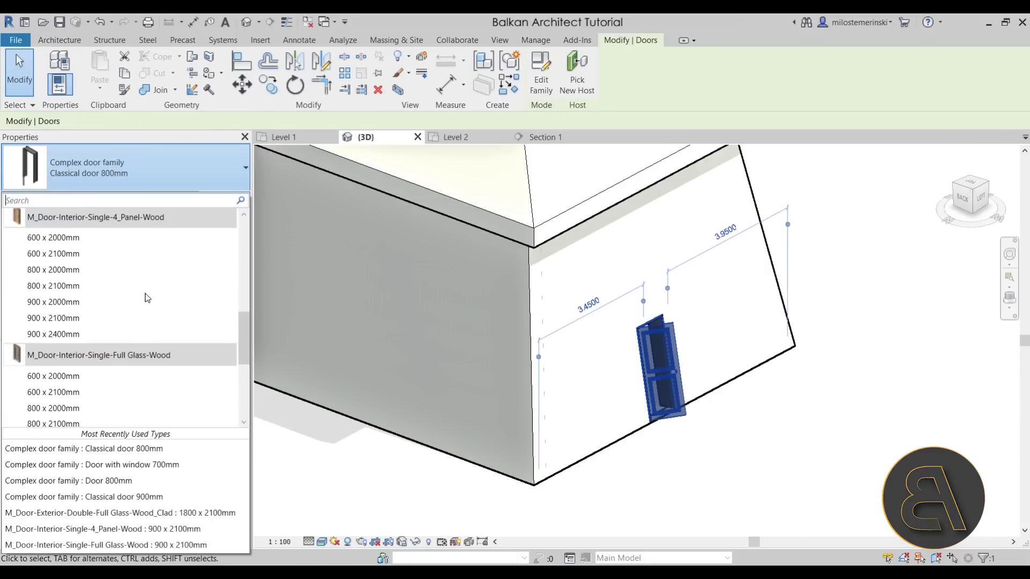
scroll(148, 298, "down", 4)
scroll(148, 298, "up", 4)
scroll(147, 297, "down", 3)
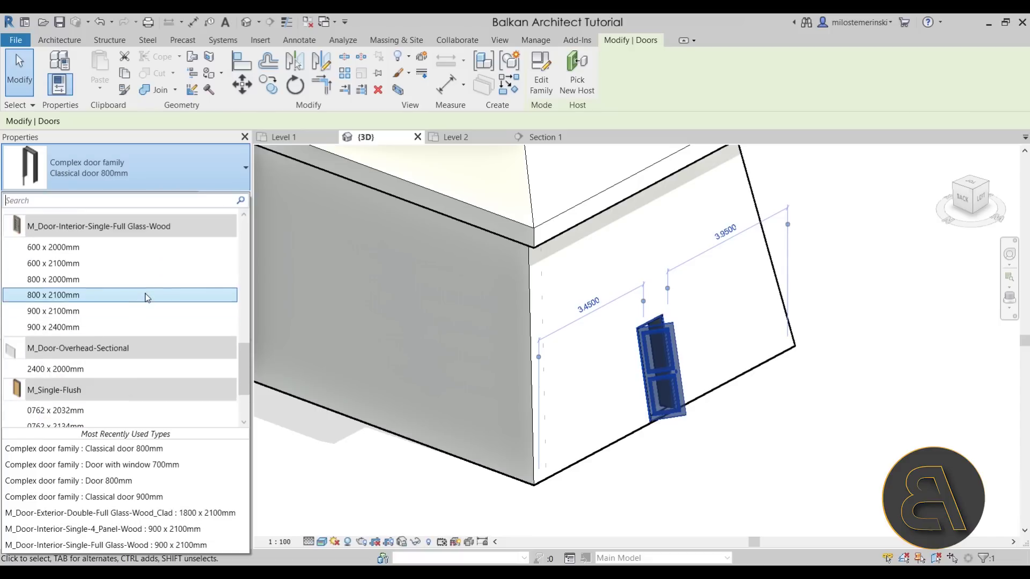
scroll(148, 297, "down", 5)
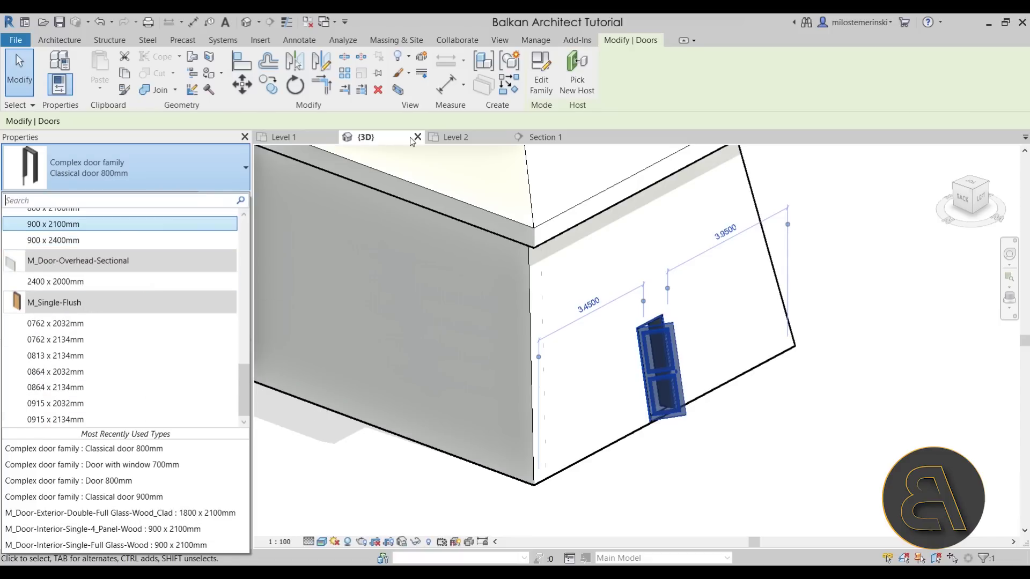
left_click(541, 89)
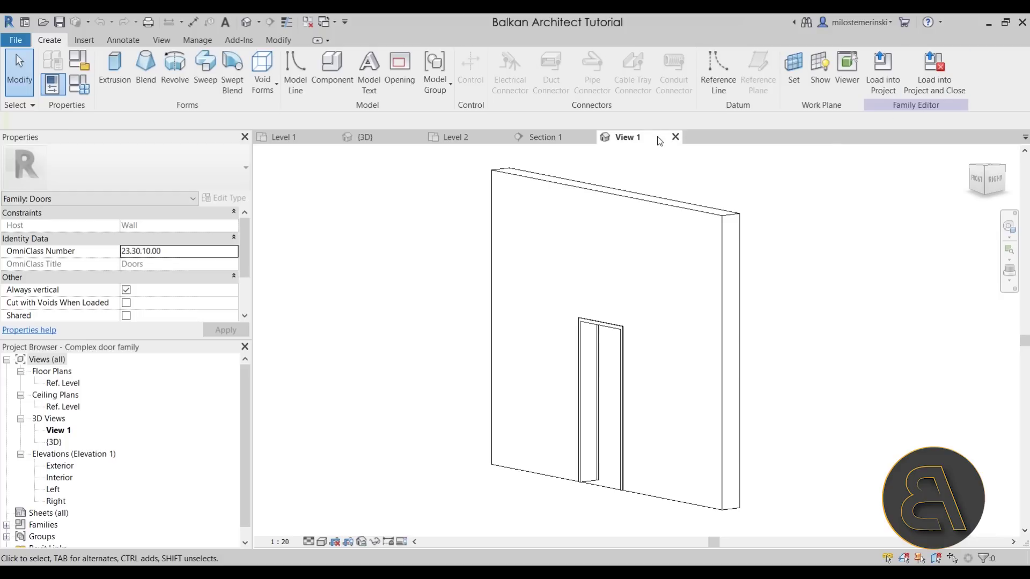
left_click(675, 137)
left_click(545, 307)
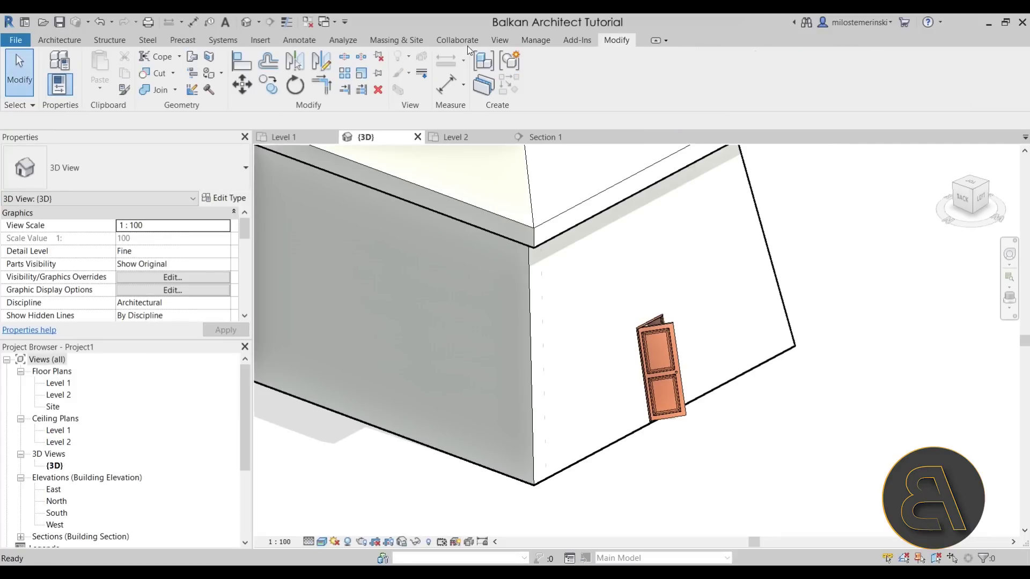
- Start placing a door, choose to load a new family, and browse to the Doors folder of the English library
left_click(61, 42)
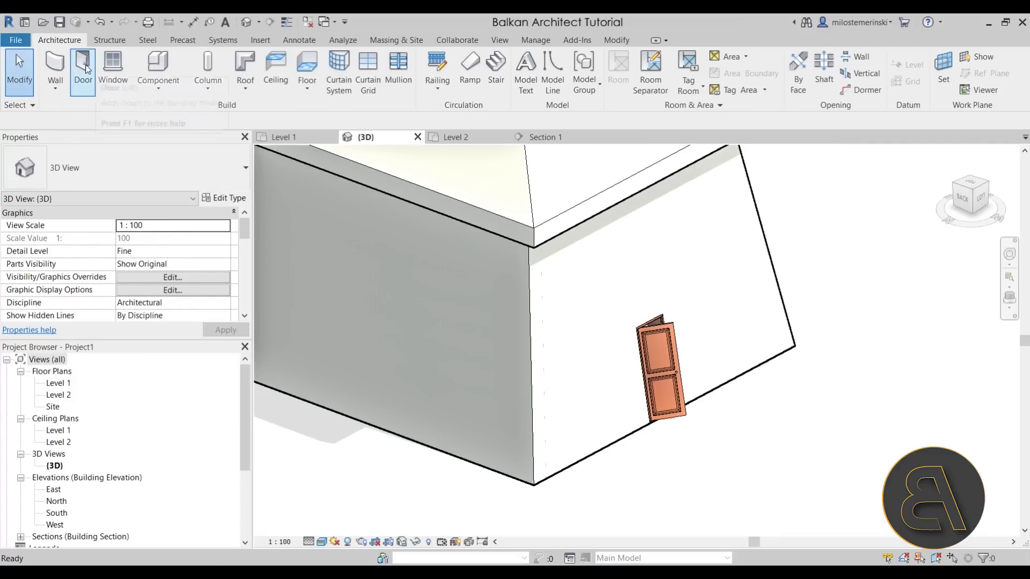
left_click(85, 70)
left_click(534, 90)
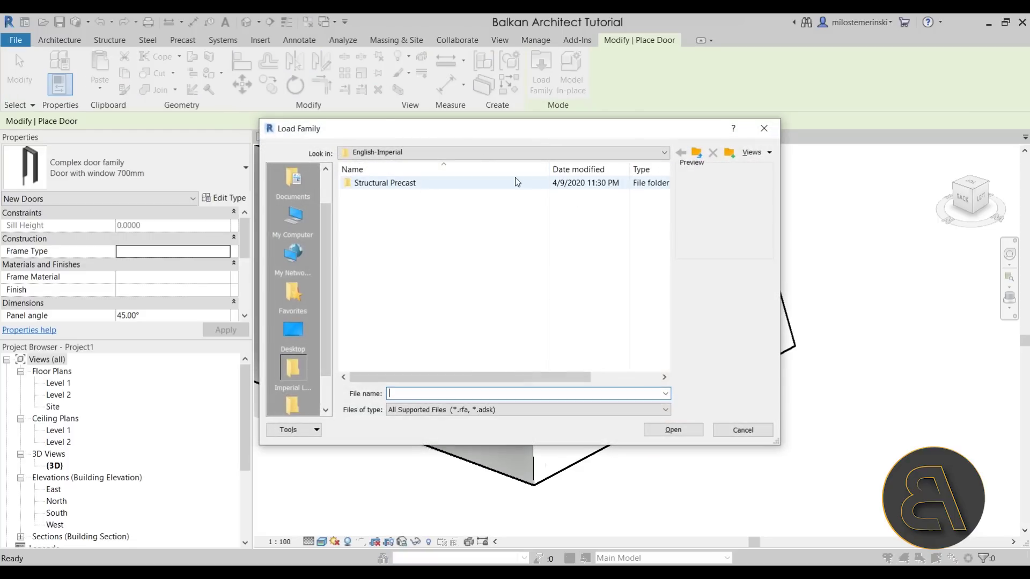
left_click(696, 154)
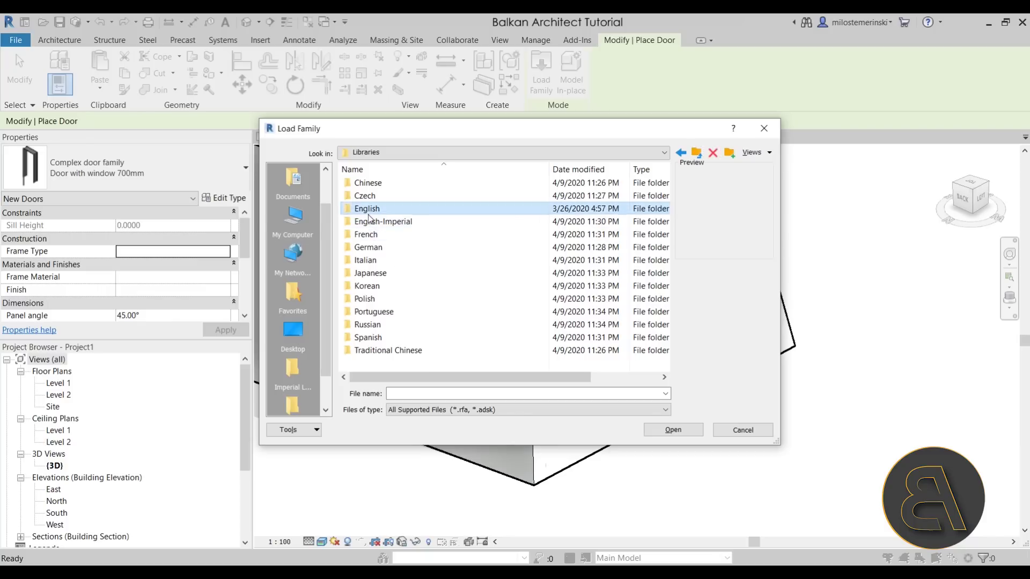
double_click(368, 209)
scroll(419, 293, "down", 6)
scroll(393, 287, "up", 5)
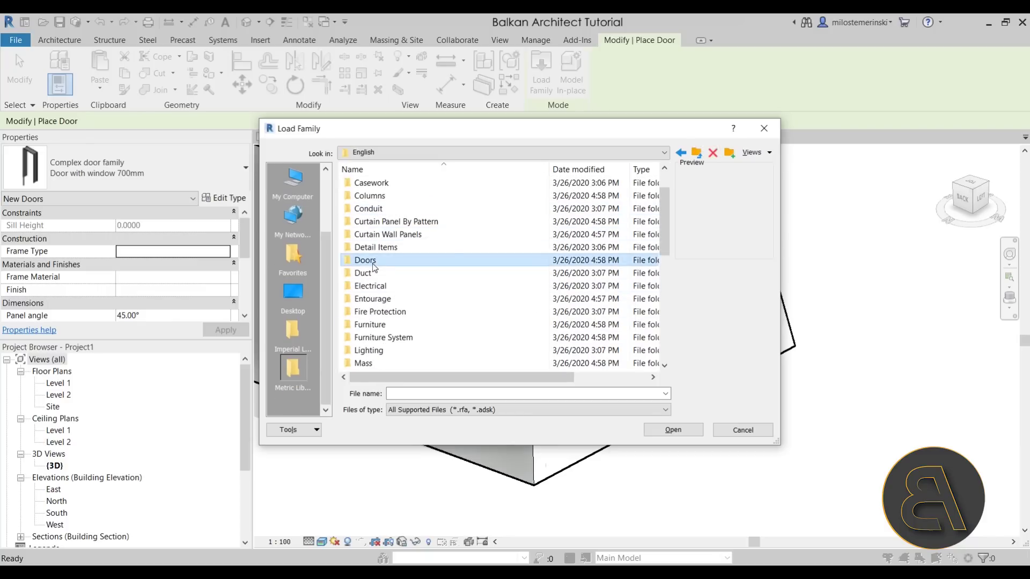
double_click(372, 261)
- Load the M_Door-Interior-Double-Sliding-2_Panel-Wood family from the Residential folder with its 1500 x 2100mm type
left_click(378, 298)
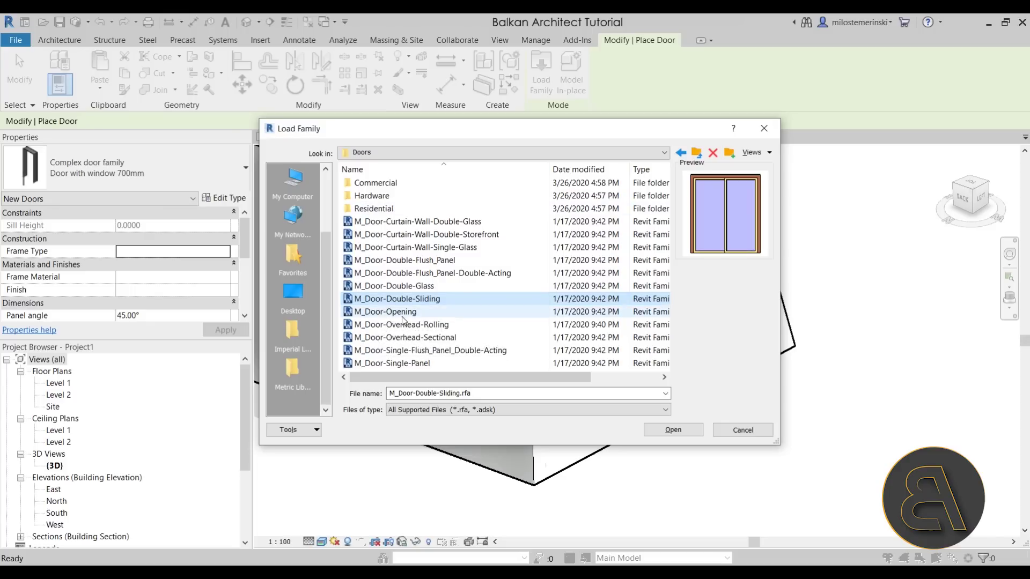
left_click(368, 195)
left_click(374, 208)
double_click(373, 208)
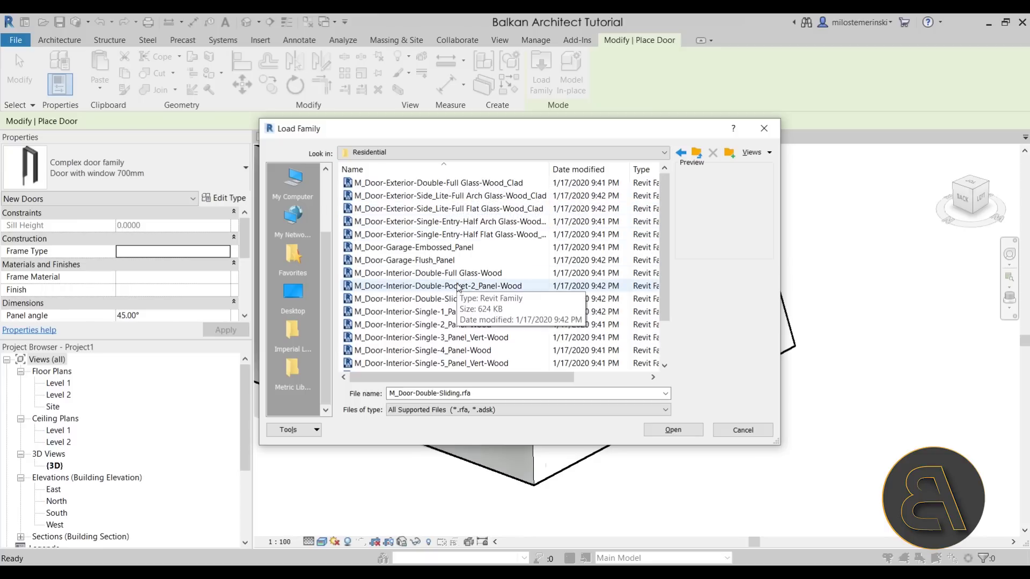
left_click(492, 301)
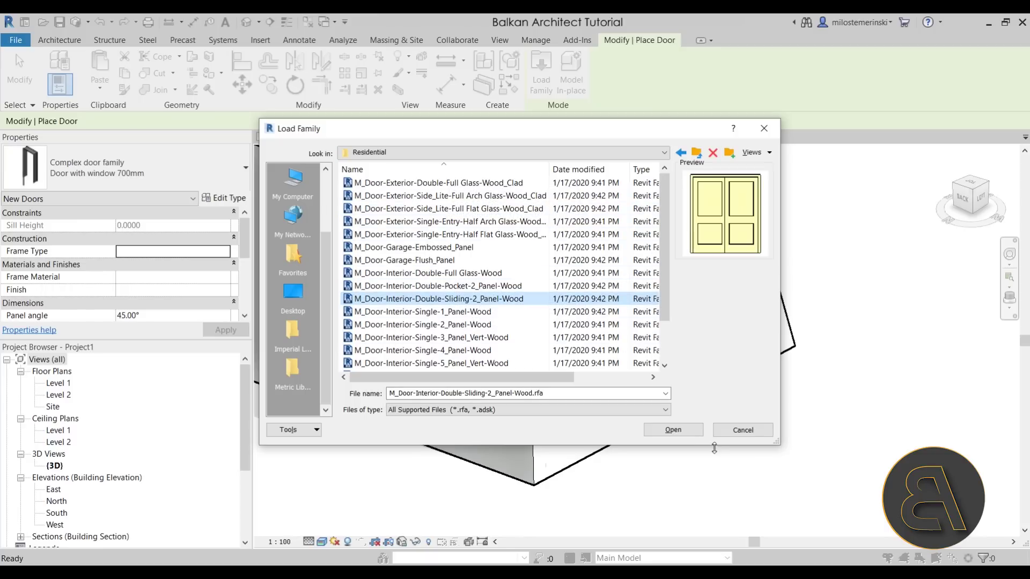
left_click(670, 430)
left_click(465, 336)
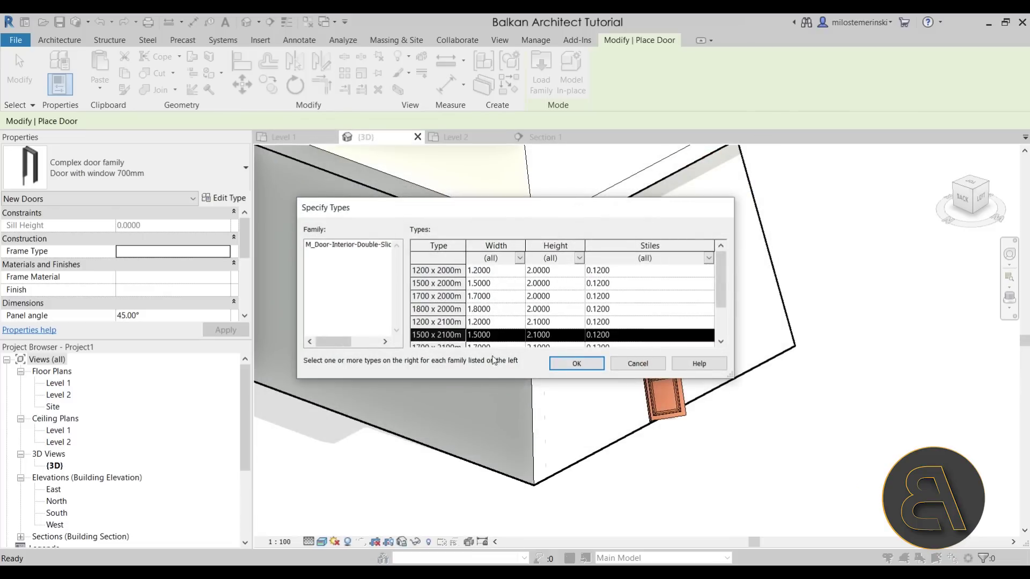
left_click(564, 367)
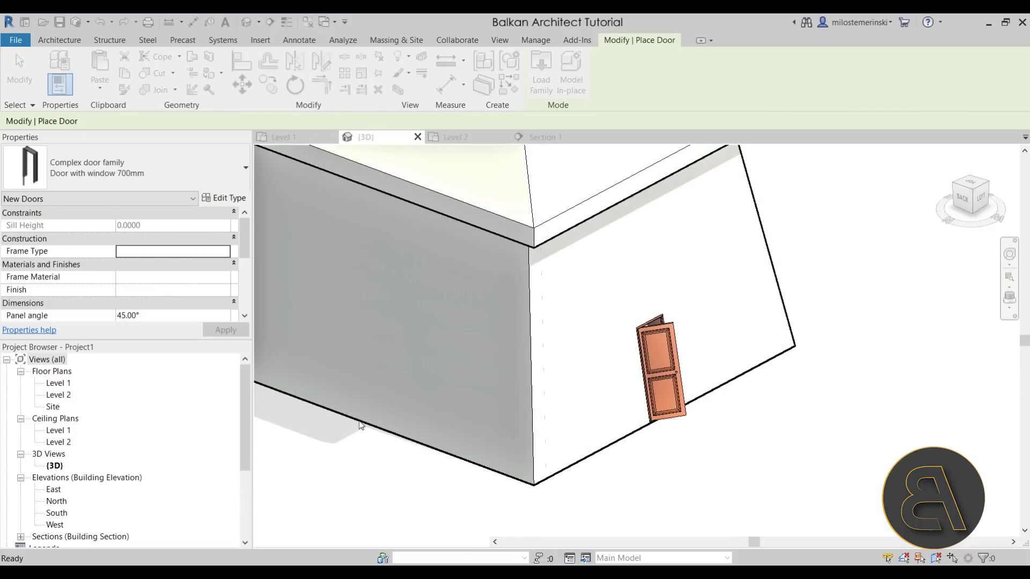
- Place the 1500 x 2100mm double sliding door in the wall adjoining the classical door's wall, about 4 m from their shared corner
left_click(410, 423)
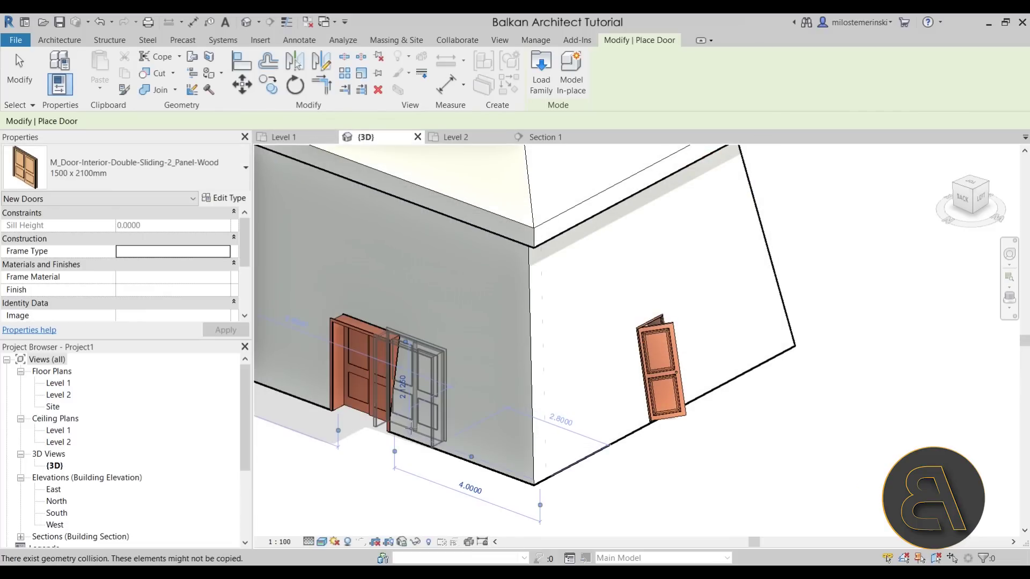
key("Escape")
key("Escape")
- Set the double sliding door's Orientation to Slanted
left_click(375, 379)
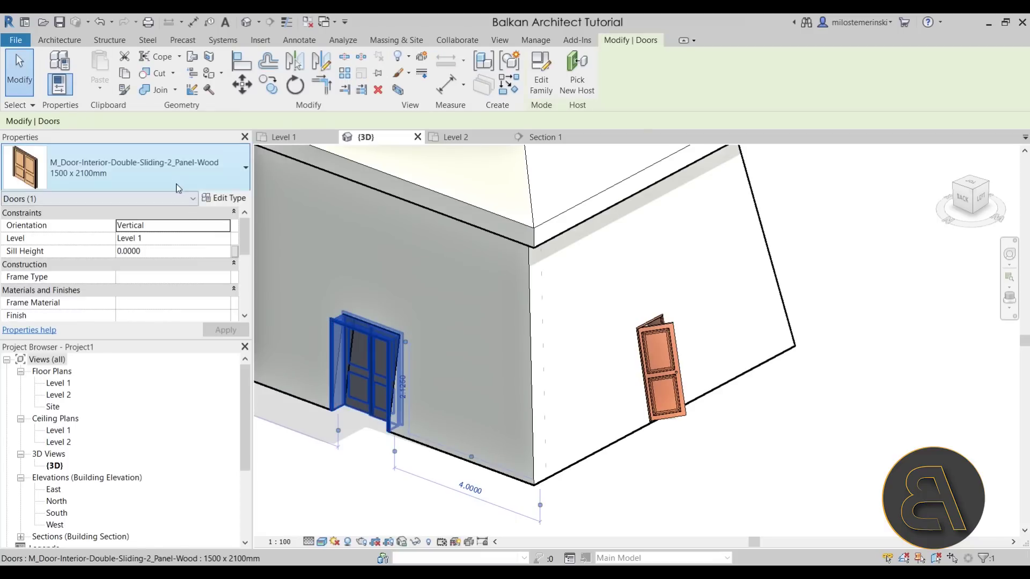
left_click(221, 226)
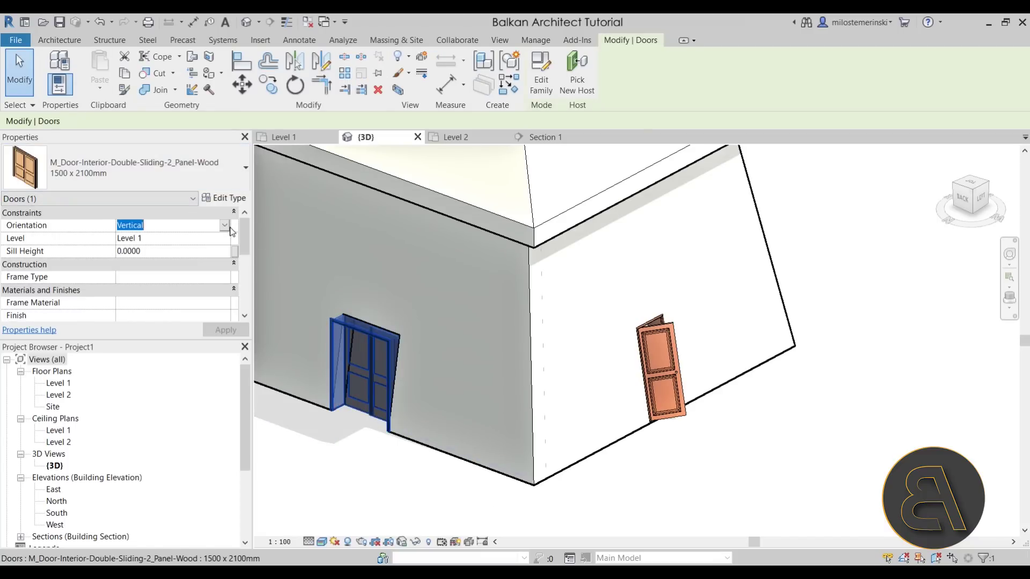
left_click(224, 226)
left_click(132, 250)
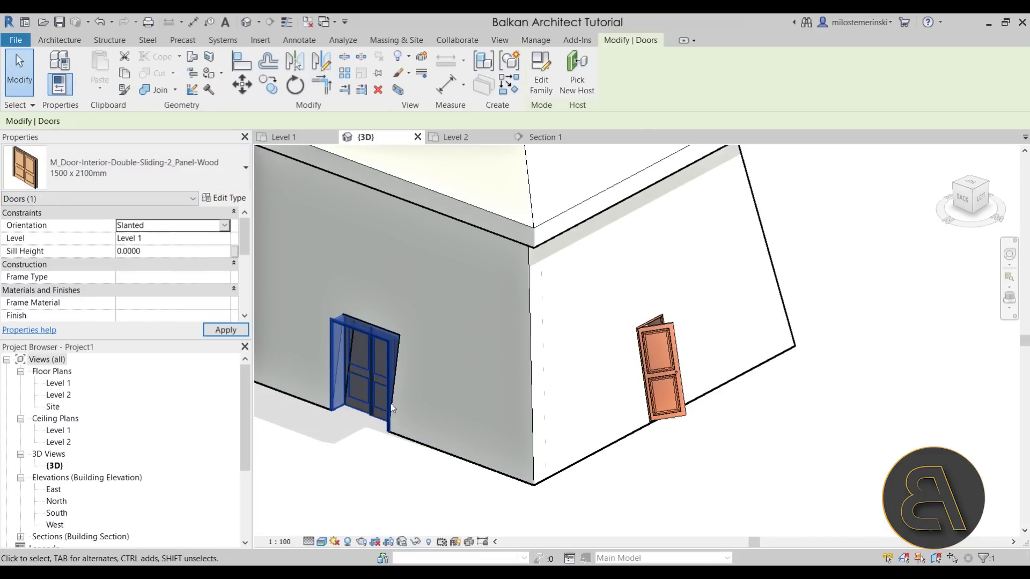
left_click(365, 464)
- Examine how the slanted sliding door sits in its wall from outside, from below and beside the classical door
middle_click_drag(365, 464, 489, 301, "shift")
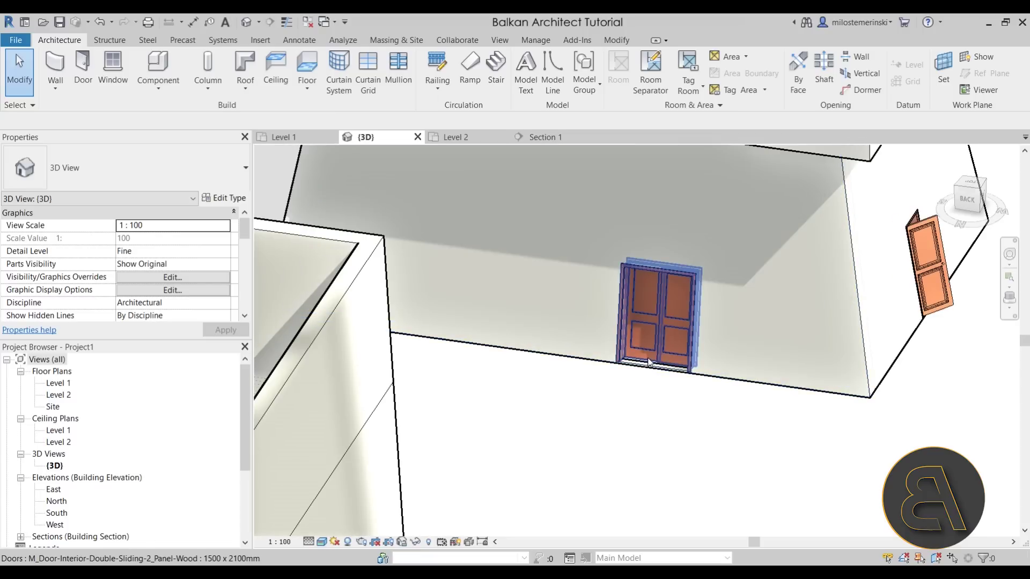
left_click(489, 300)
scroll(611, 432, "up", 3)
scroll(611, 432, "down", 3)
left_click(646, 453)
middle_click_drag(645, 453, 485, 285, "shift")
scroll(657, 356, "up", 4)
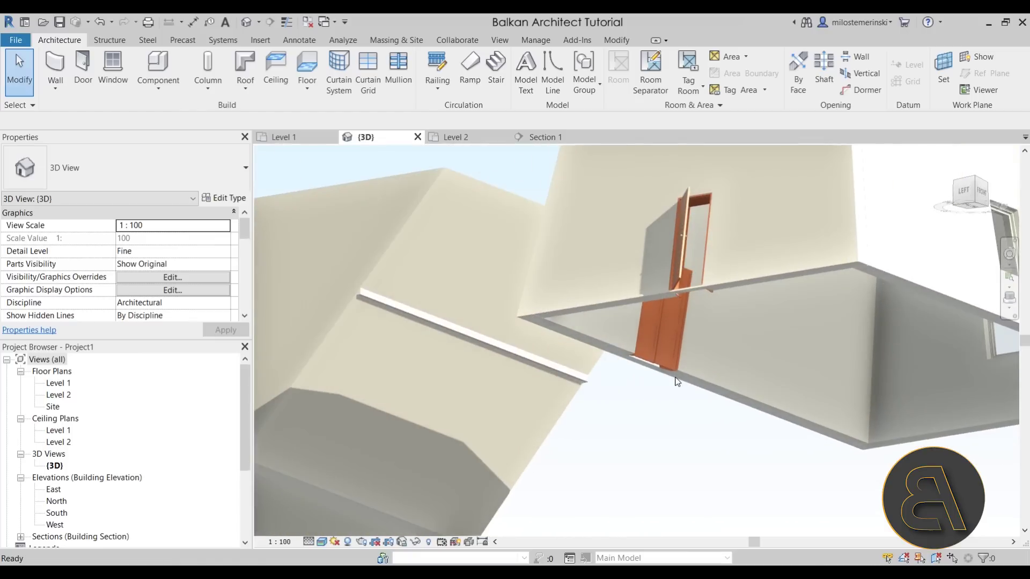
left_click(658, 357)
middle_click_drag(659, 360, 777, 352, "shift")
scroll(572, 394, "down", 3)
left_click(777, 347)
middle_click_drag(770, 416, 797, 425, "shift")
left_click(797, 425)
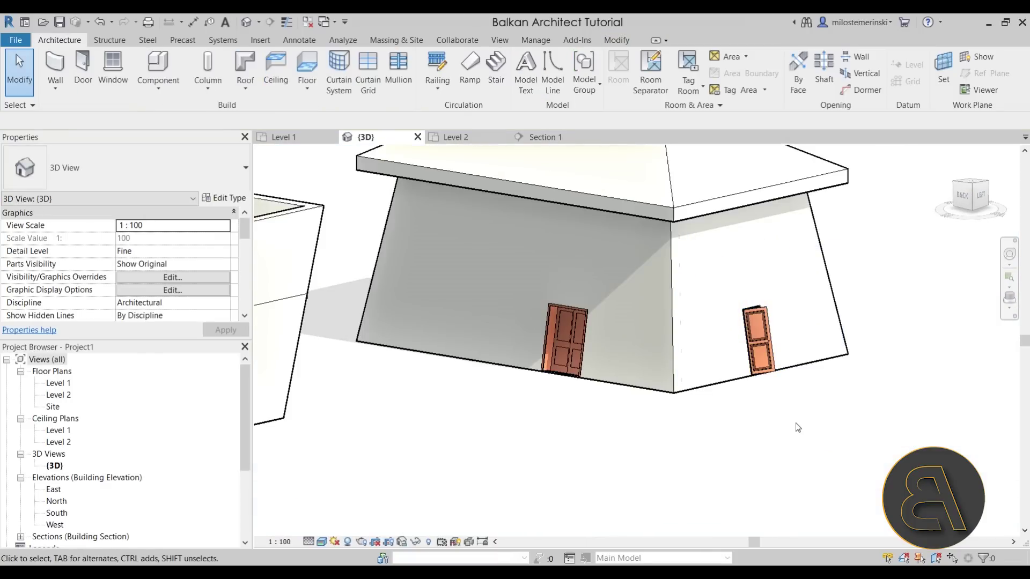